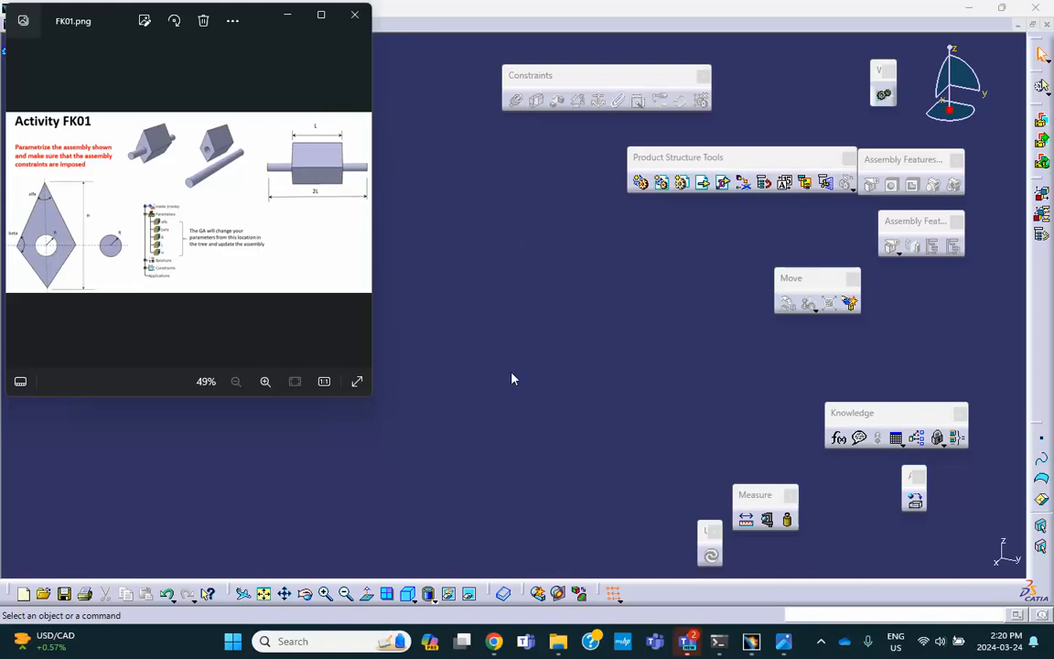
Open Save Management for the new product and start saving Product1 to a chosen location
{"action": "left_click", "coordinate": [492, 433]}
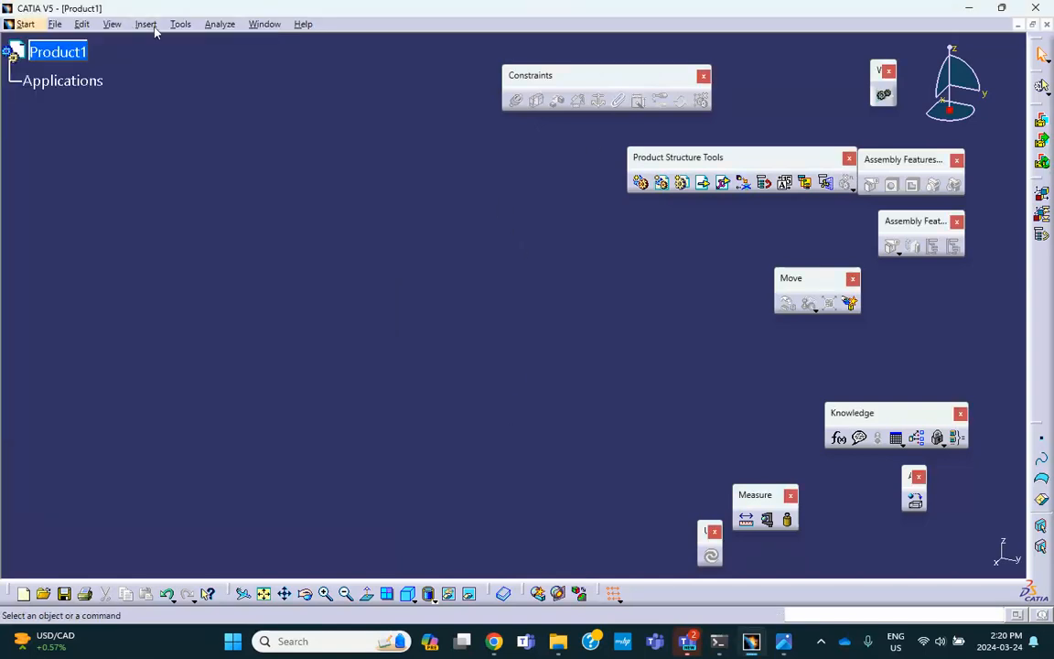
{"action": "left_click", "coordinate": [54, 25]}
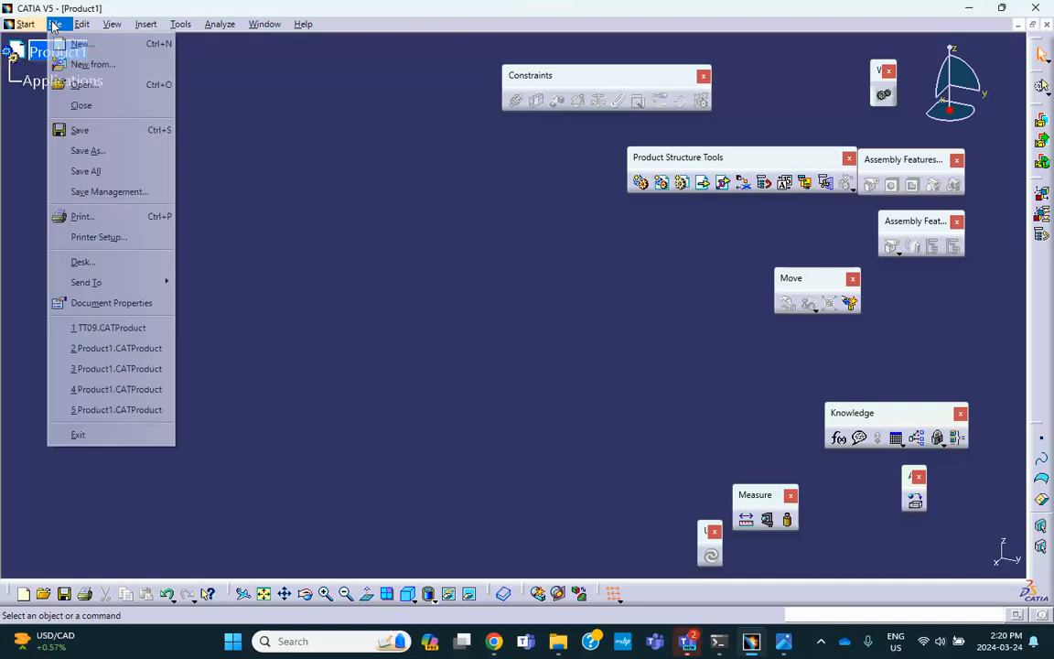
{"action": "left_click", "coordinate": [137, 190]}
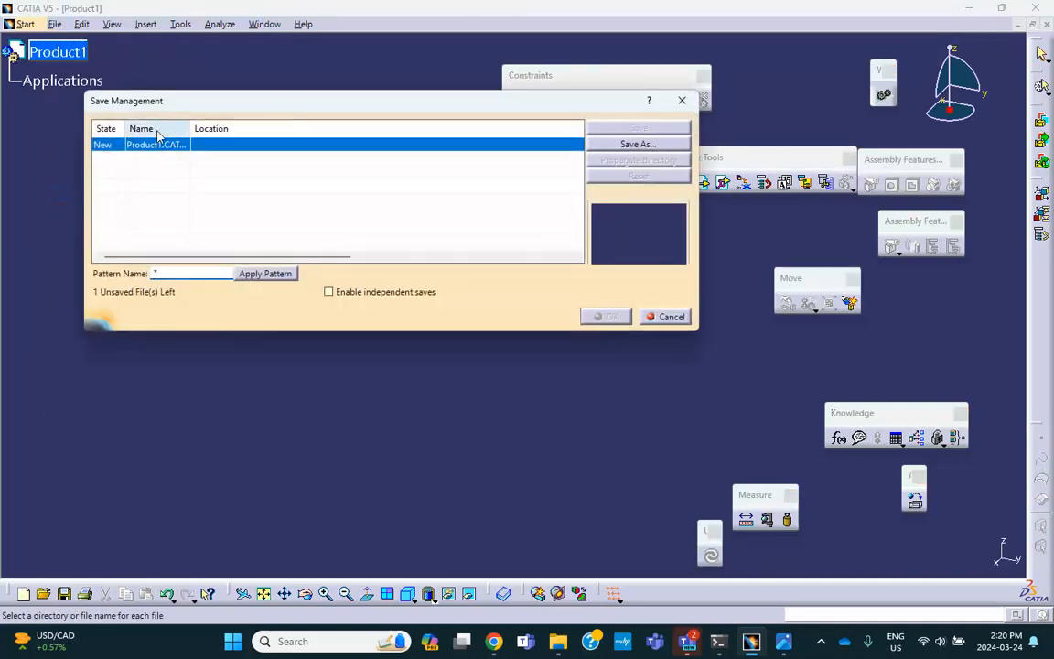
{"action": "left_click", "coordinate": [656, 147]}
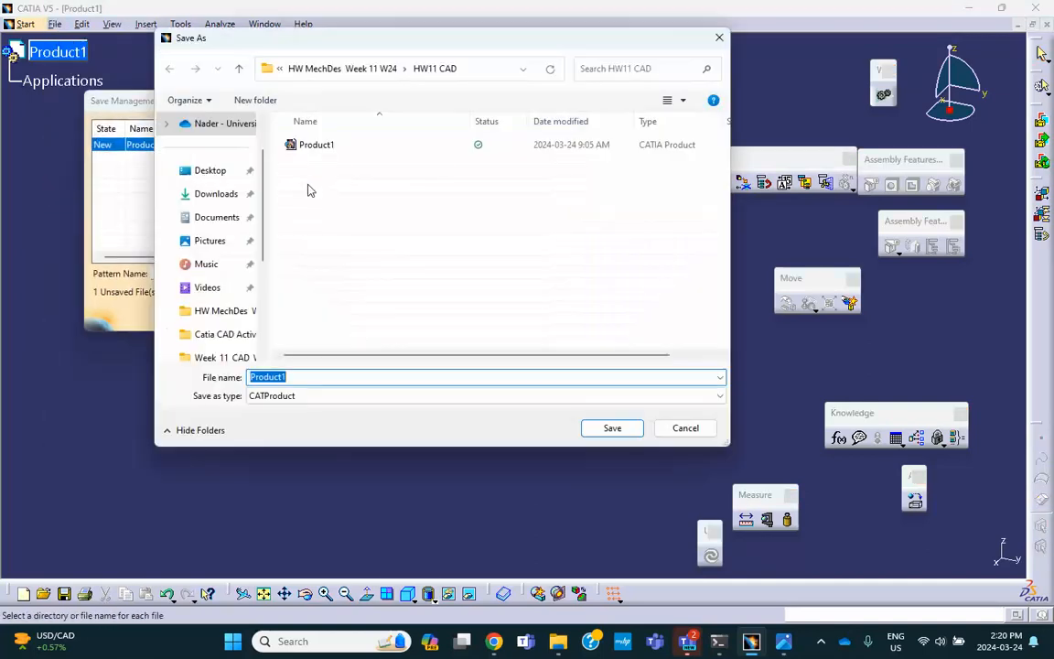
{"action": "left_click", "coordinate": [240, 71]}
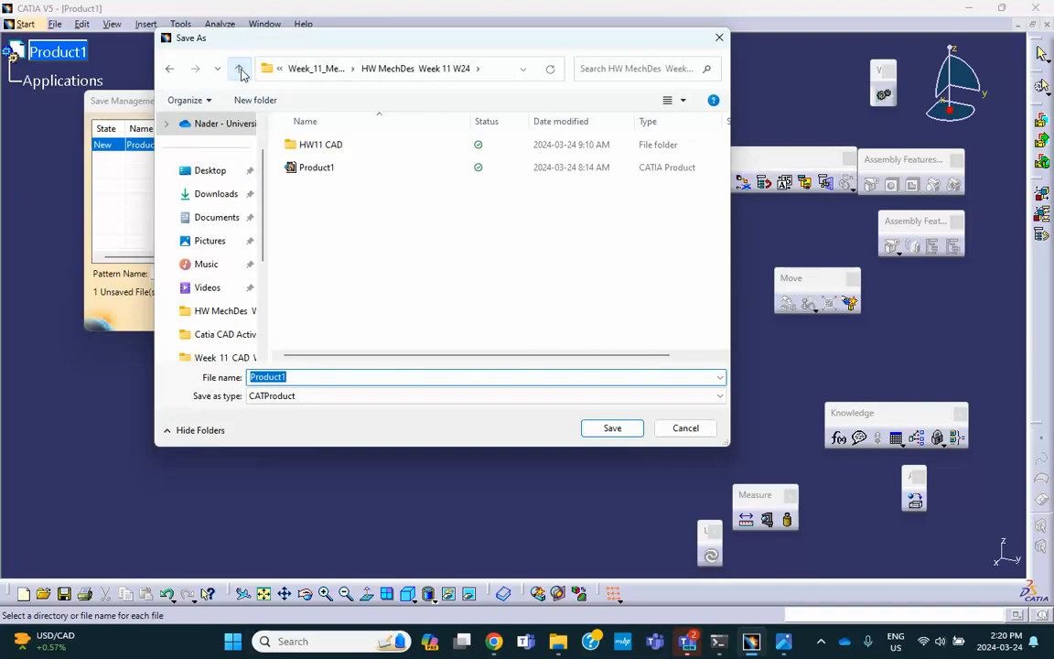
{"action": "left_click", "coordinate": [240, 71]}
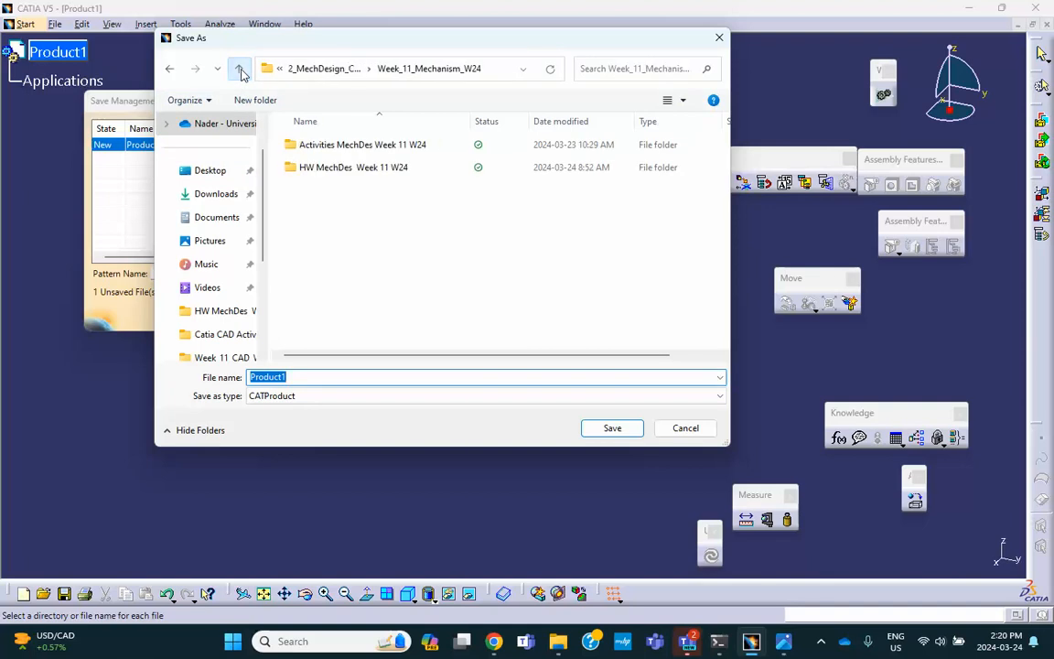
{"action": "left_click", "coordinate": [335, 154]}
{"action": "double_click", "coordinate": [335, 152]}
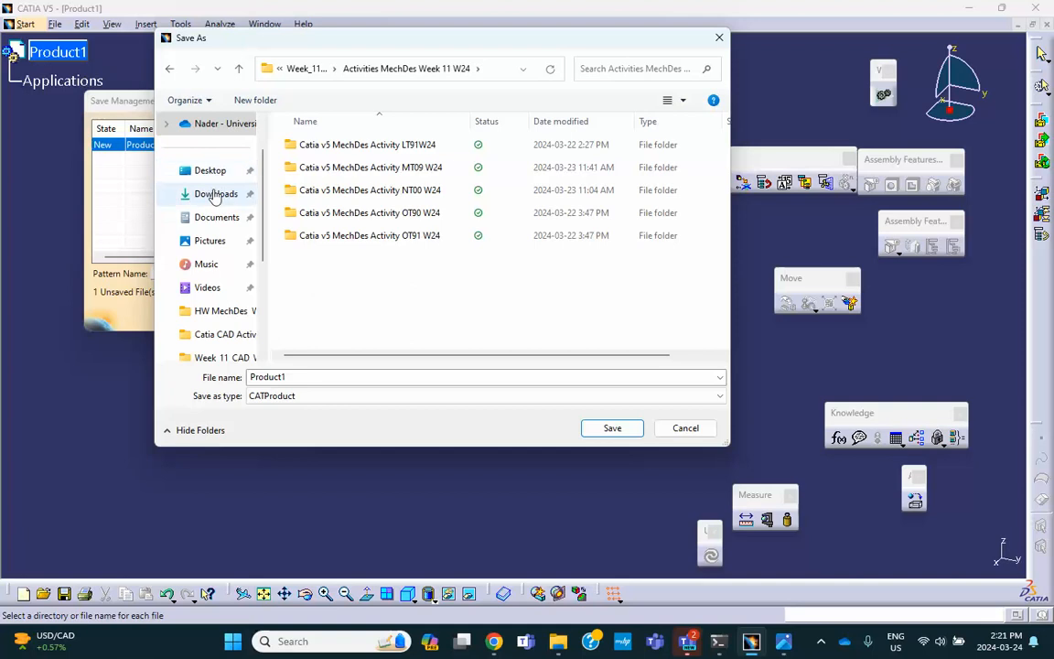
Save Product1 in the Desktop folder Week_11_CAD_W24, under Activities CAD Week 11 W24, Catia CAD Activity FK01 W24
{"action": "left_click", "coordinate": [210, 171]}
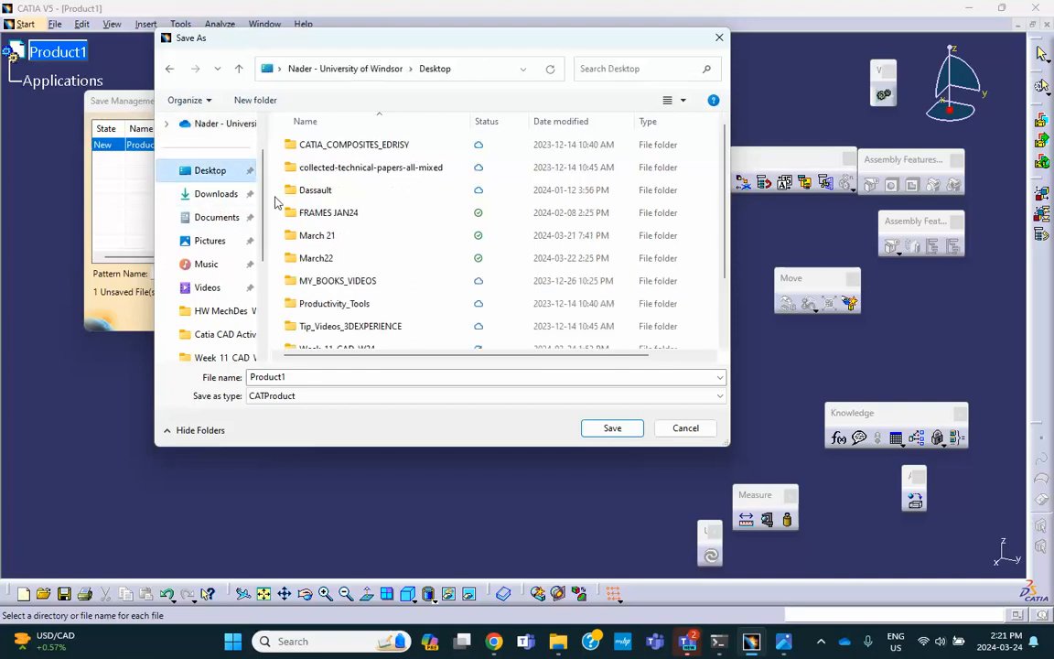
{"action": "scroll", "coordinate": [346, 256], "scroll_direction": "down", "scroll_amount": 3}
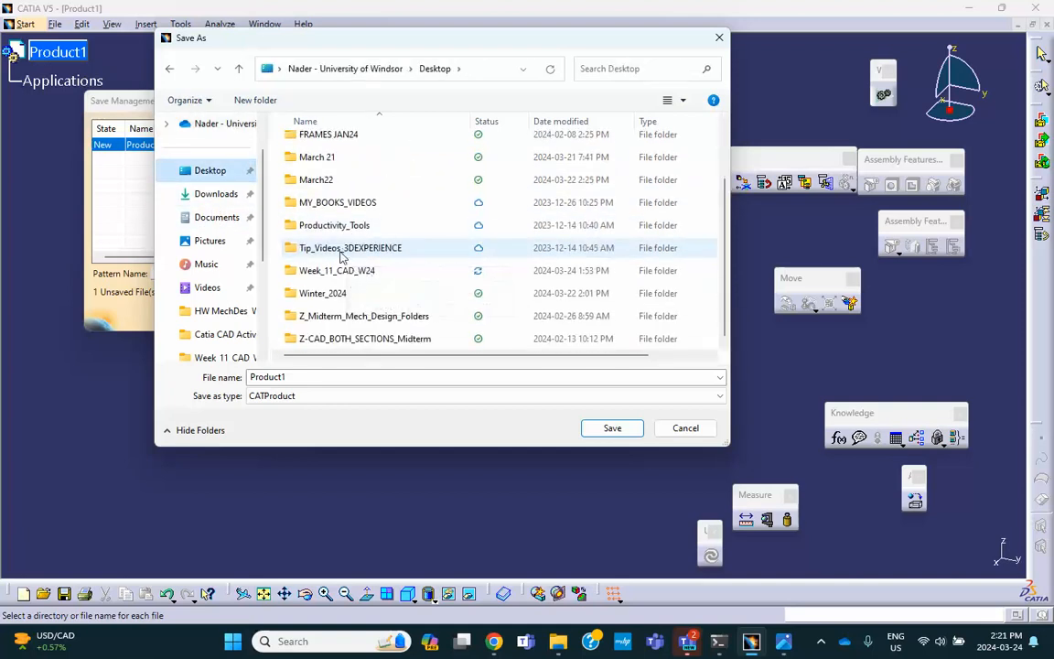
{"action": "double_click", "coordinate": [325, 271]}
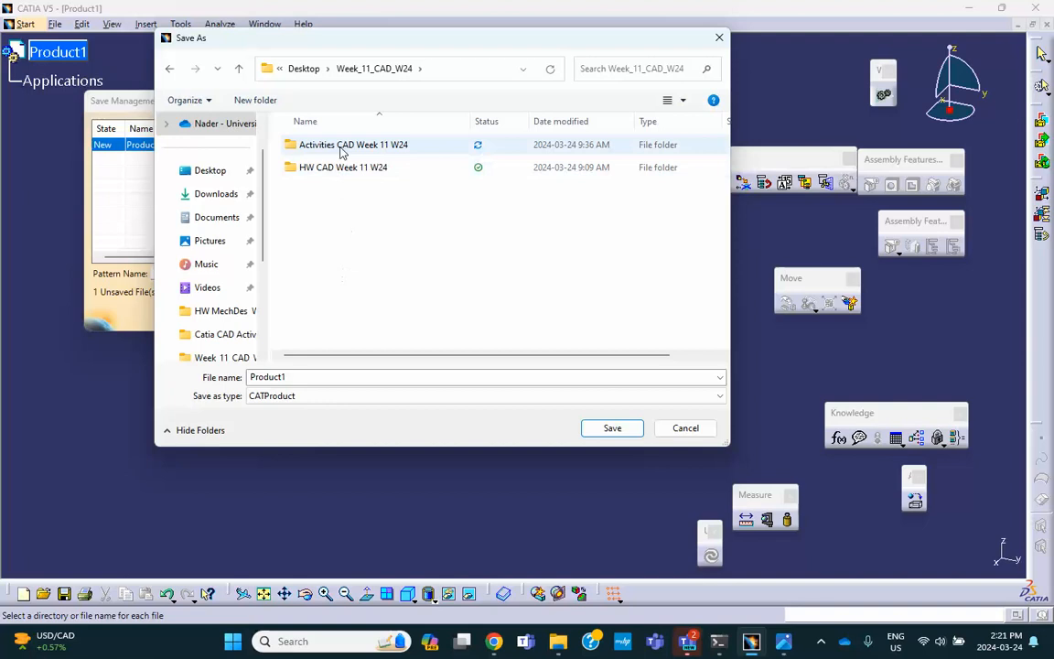
{"action": "double_click", "coordinate": [341, 146]}
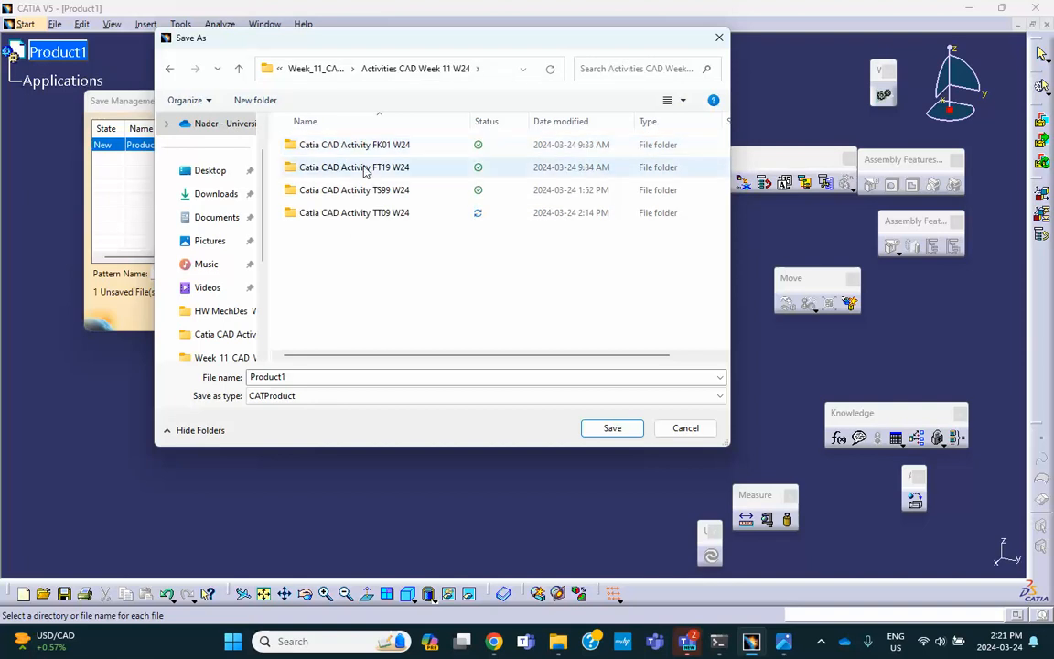
{"action": "double_click", "coordinate": [367, 147]}
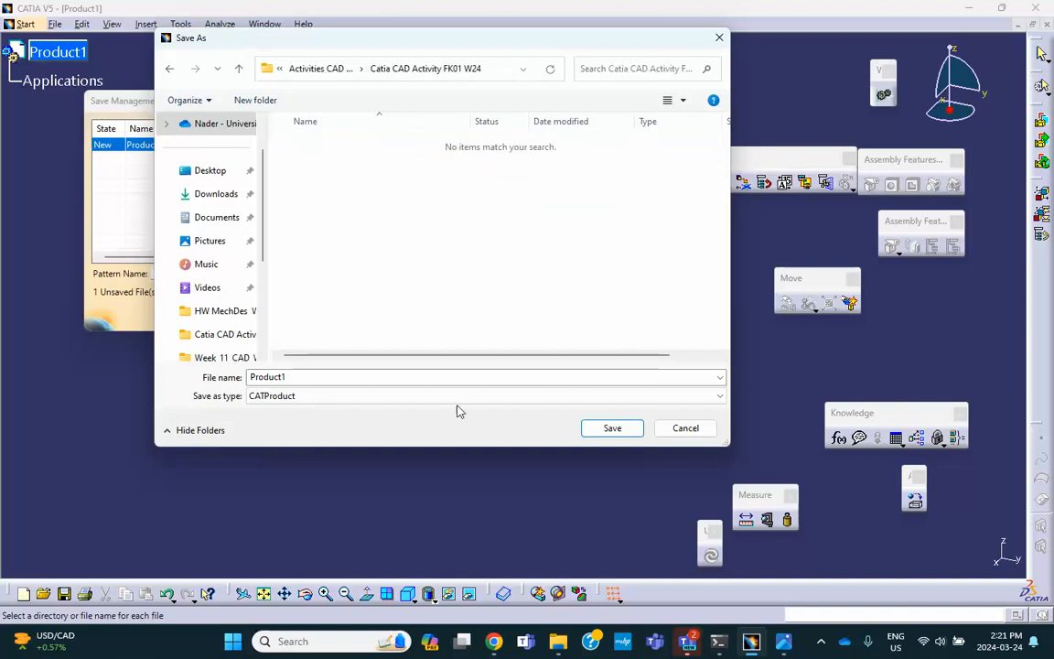
{"action": "left_click", "coordinate": [613, 427]}
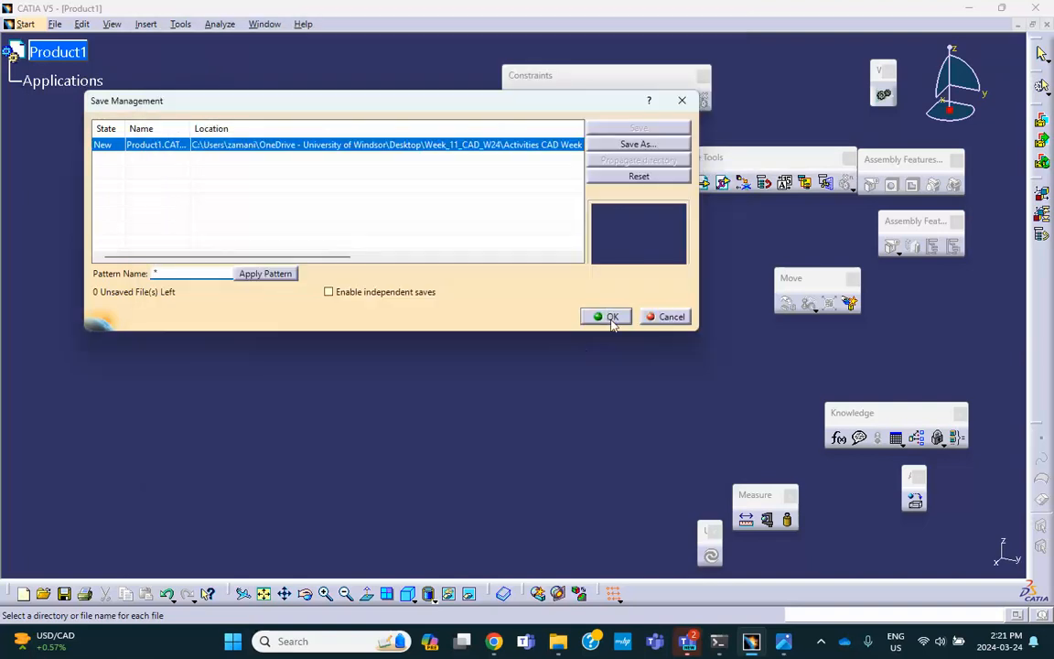
{"action": "left_click", "coordinate": [610, 317]}
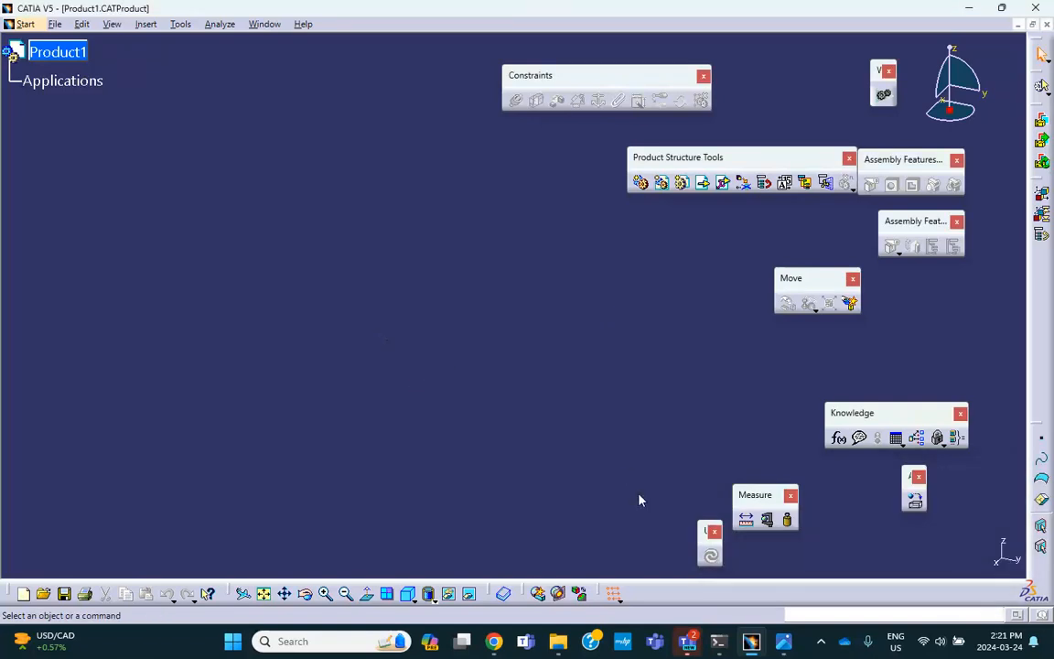
Check the FK01.png activity image, then insert a new part into Product1
{"action": "left_click", "coordinate": [783, 642]}
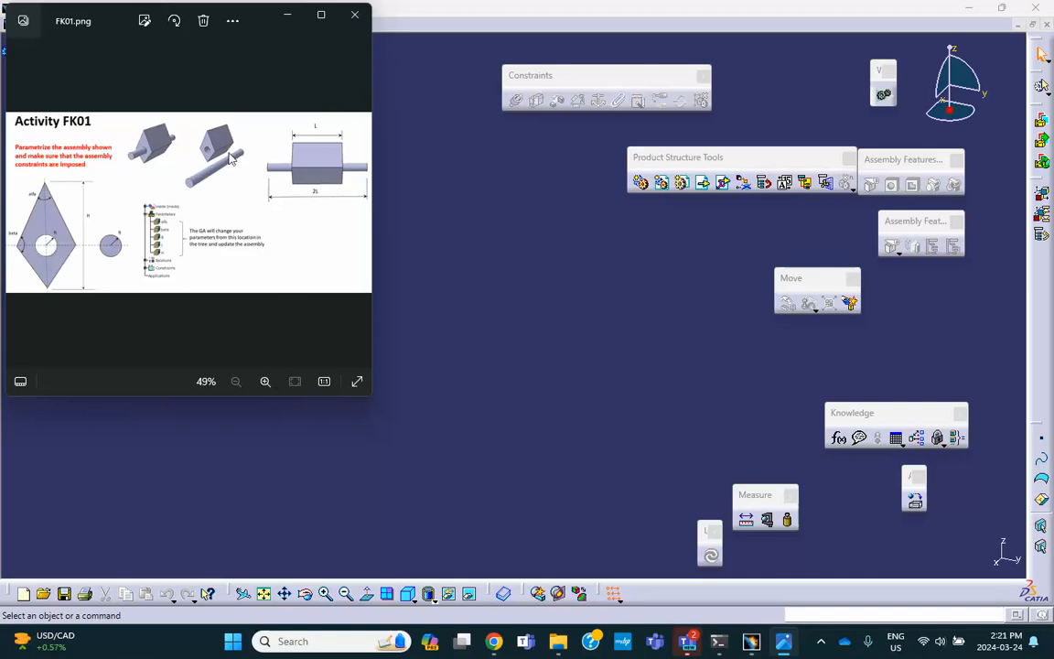
{"action": "left_click", "coordinate": [493, 150]}
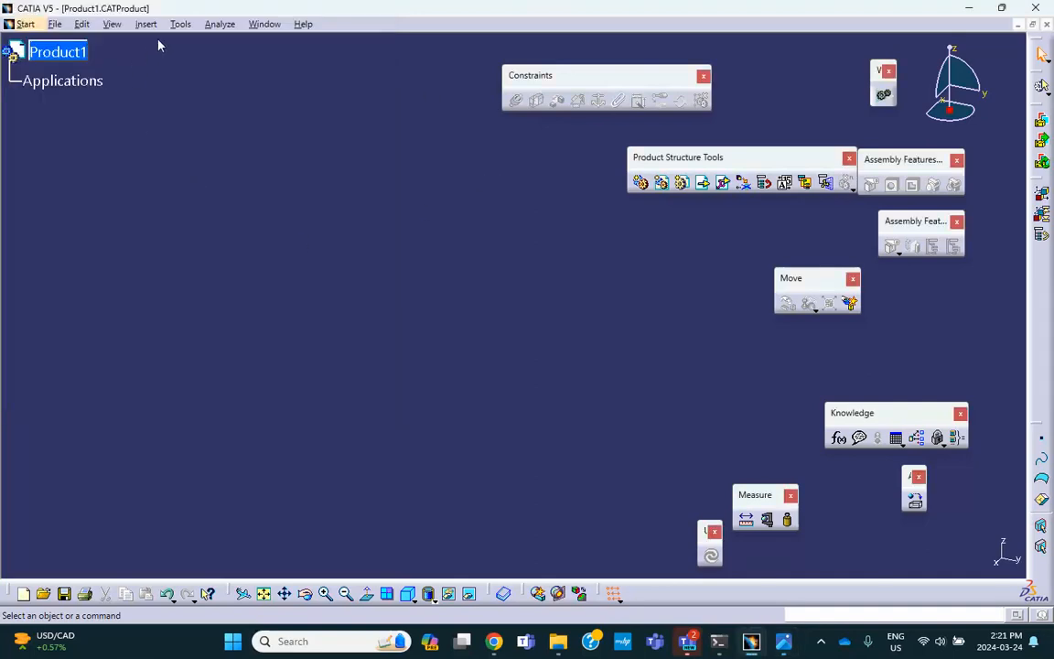
{"action": "left_click", "coordinate": [181, 25]}
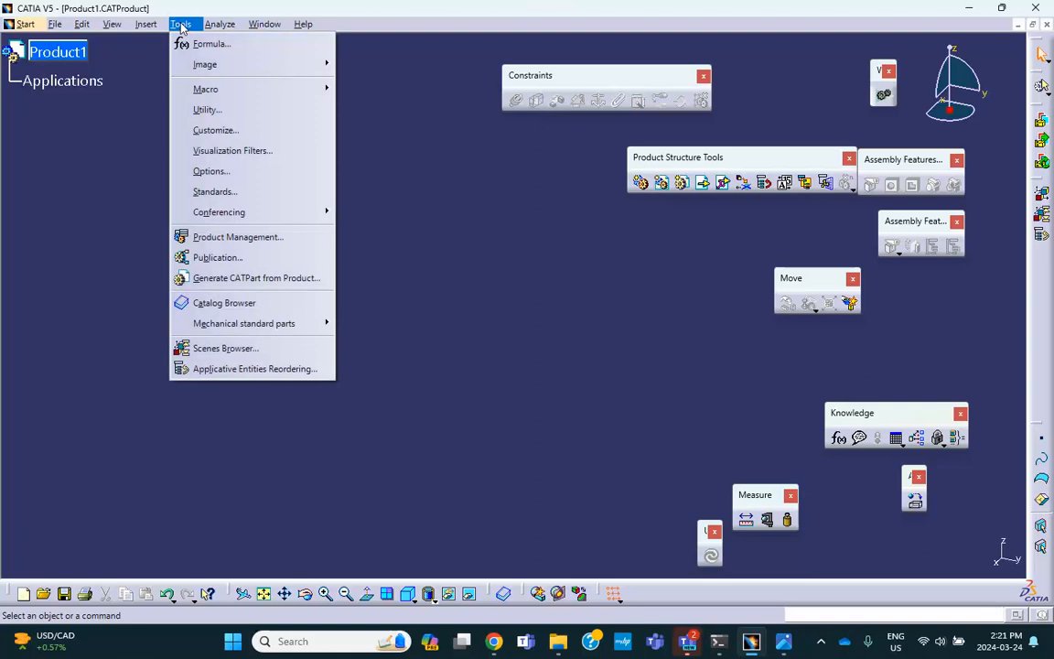
{"action": "mouse_move", "coordinate": [146, 25]}
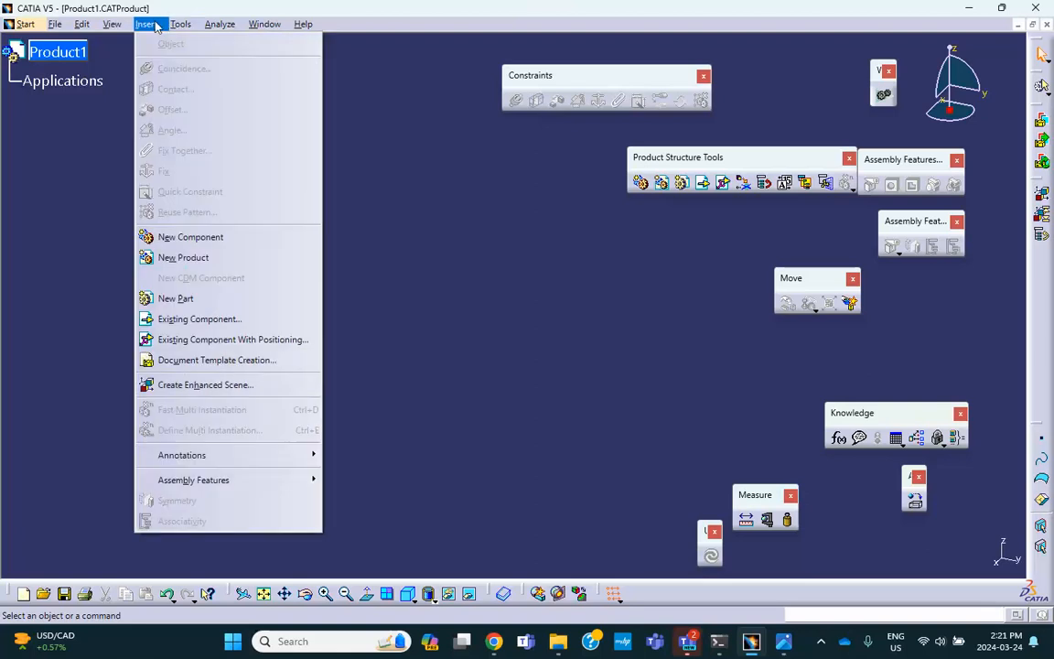
{"action": "left_click", "coordinate": [176, 299]}
{"action": "left_click", "coordinate": [13, 52]}
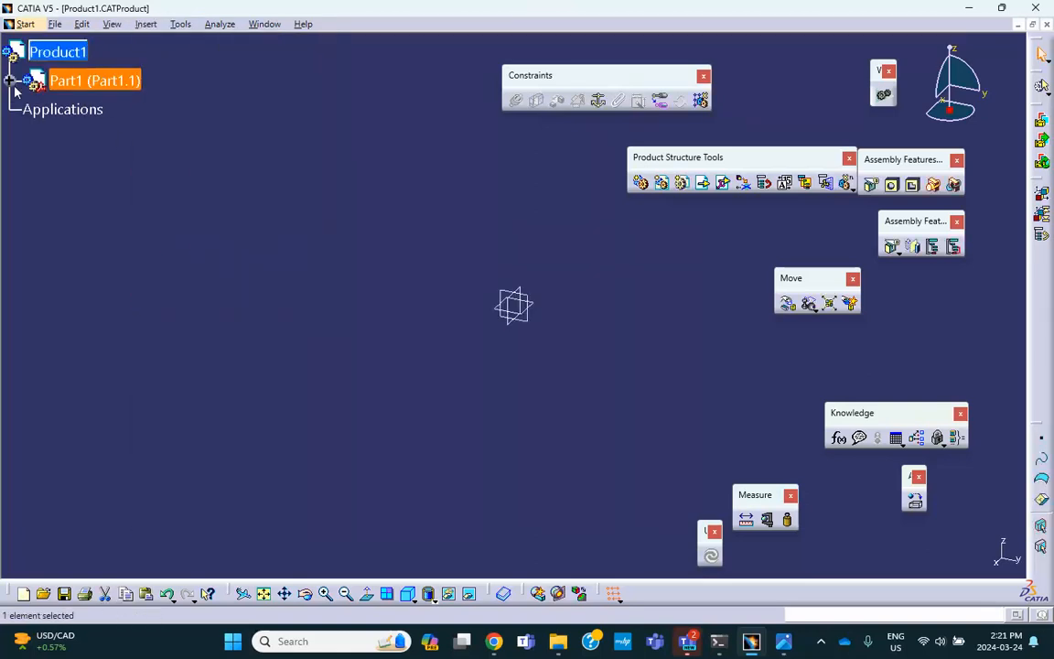
Rename the new part, setting both its instance name and its part number to rod
{"action": "left_click", "coordinate": [7, 82]}
{"action": "right_click", "coordinate": [104, 80]}
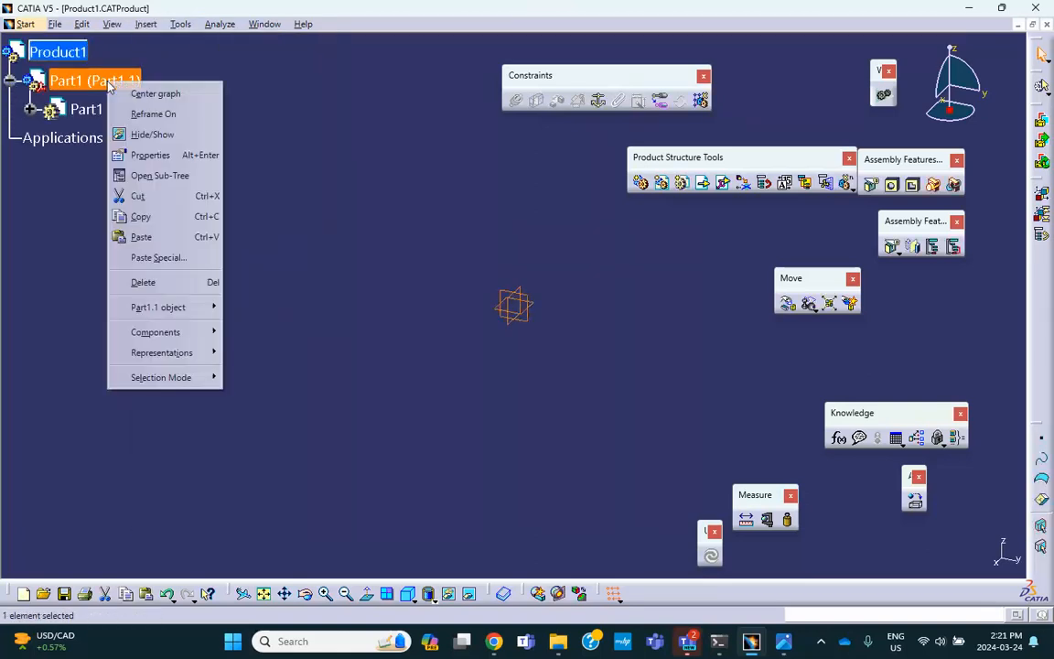
{"action": "left_click", "coordinate": [153, 154]}
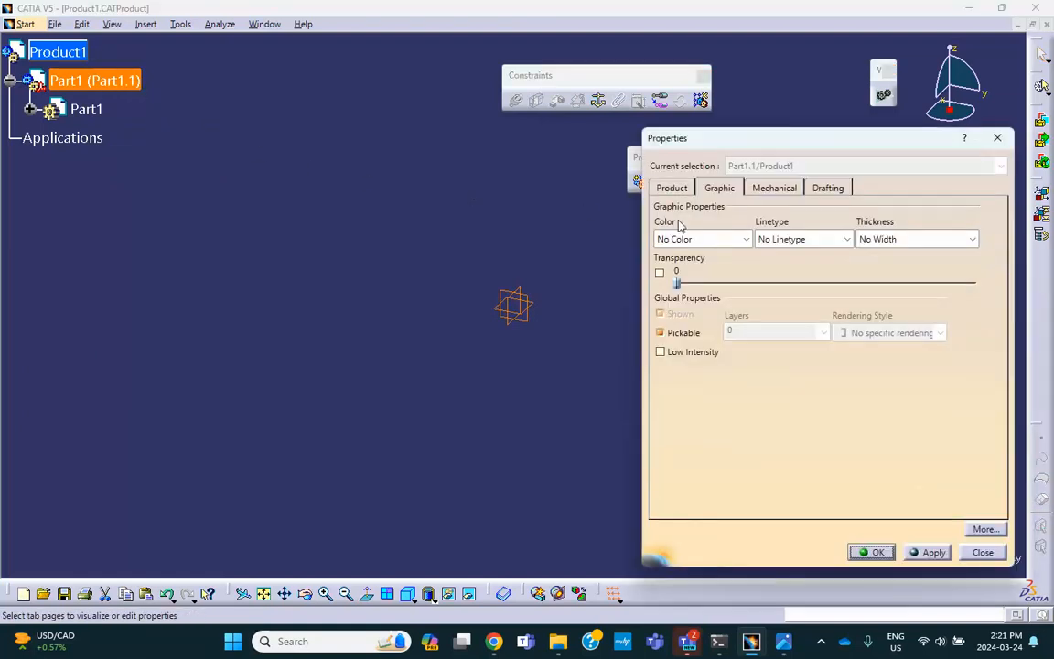
{"action": "left_click", "coordinate": [671, 187]}
{"action": "double_click", "coordinate": [754, 254]}
{"action": "type", "text": "rod"}
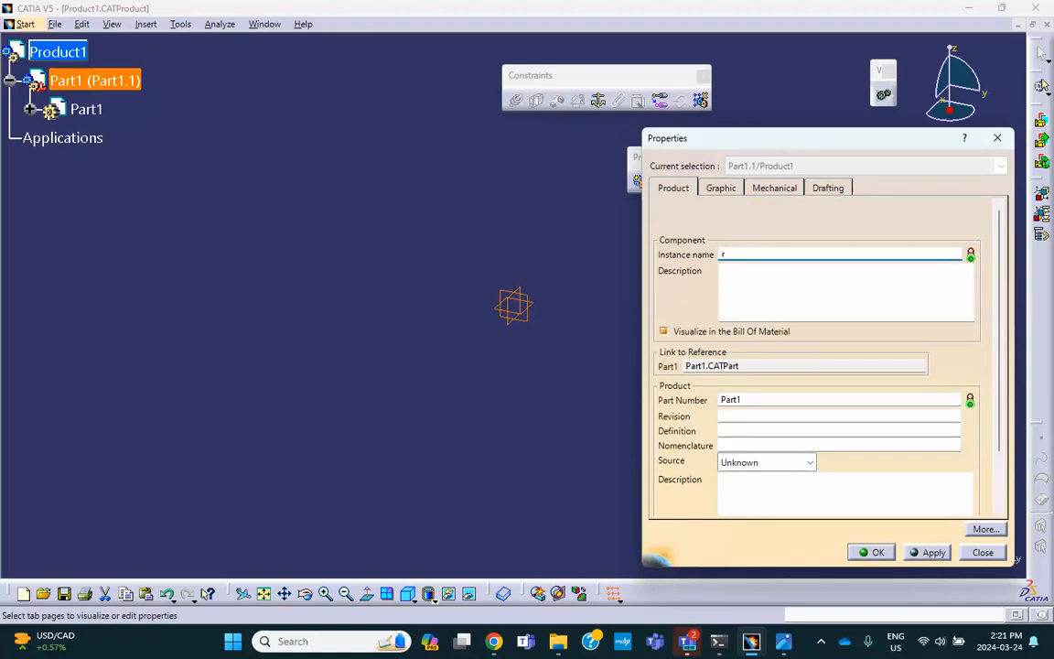
{"action": "double_click", "coordinate": [751, 401]}
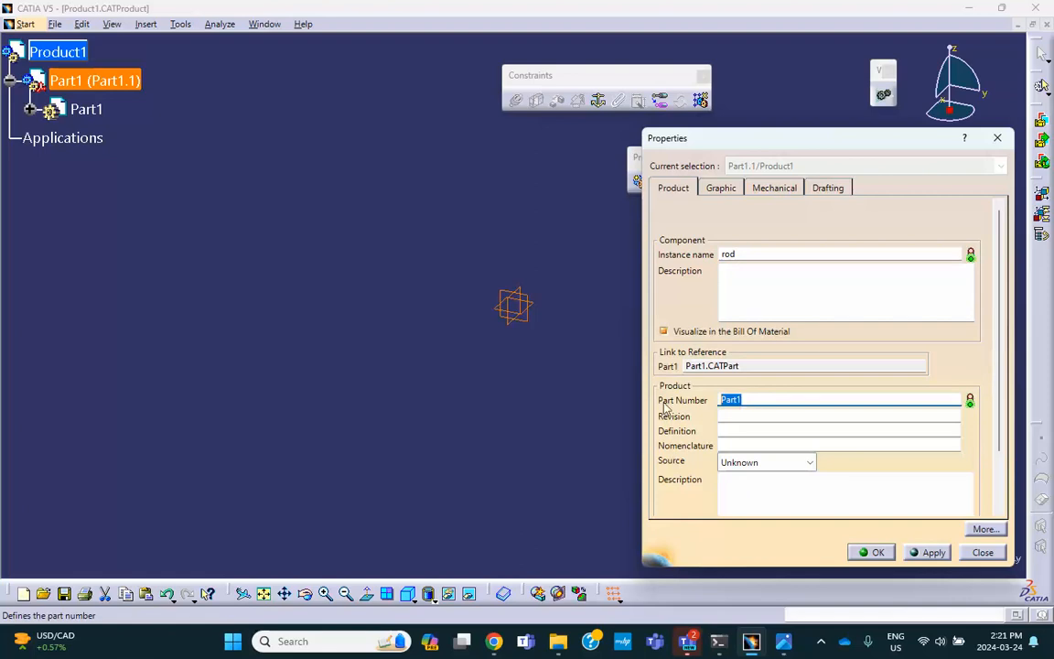
{"action": "type", "text": "rod"}
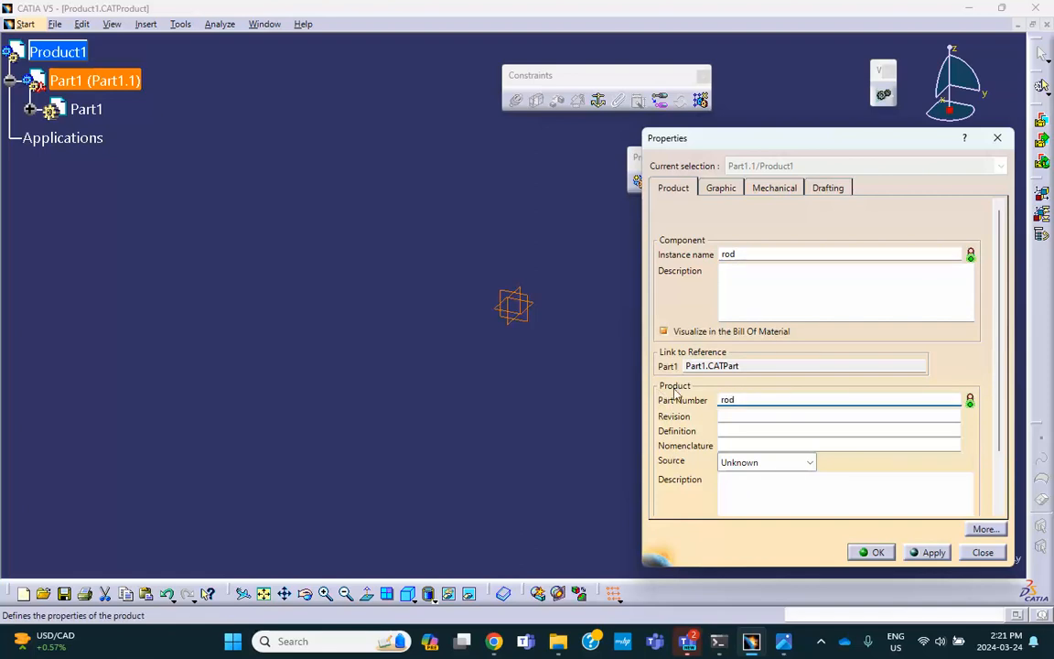
{"action": "left_click", "coordinate": [870, 552]}
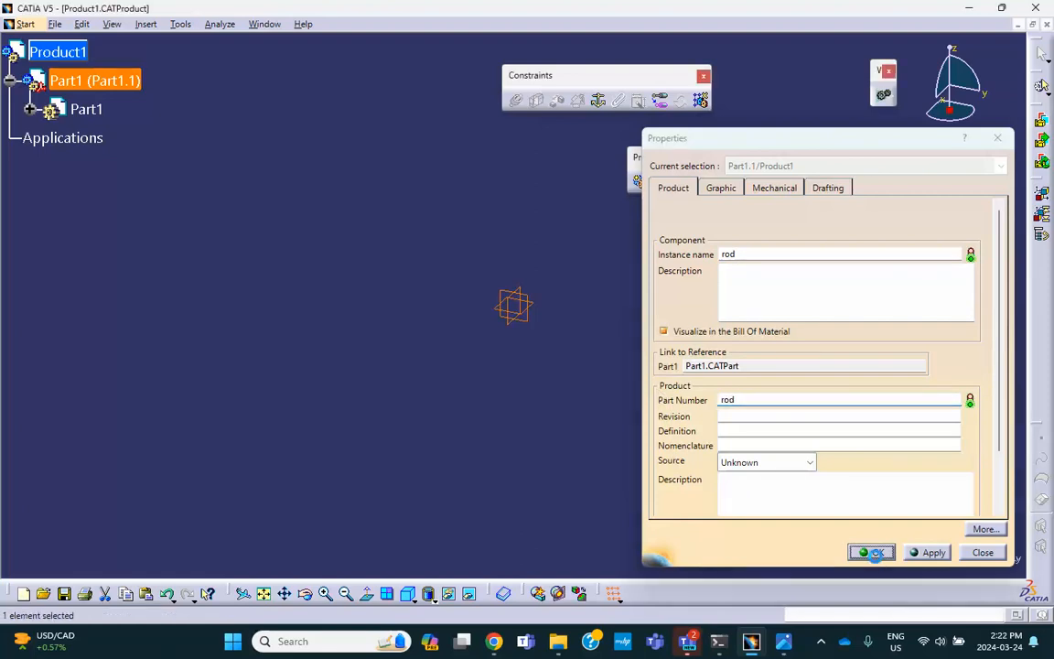
Activate the rod part for editing and start a sketch on its yz plane
{"action": "left_click", "coordinate": [30, 108]}
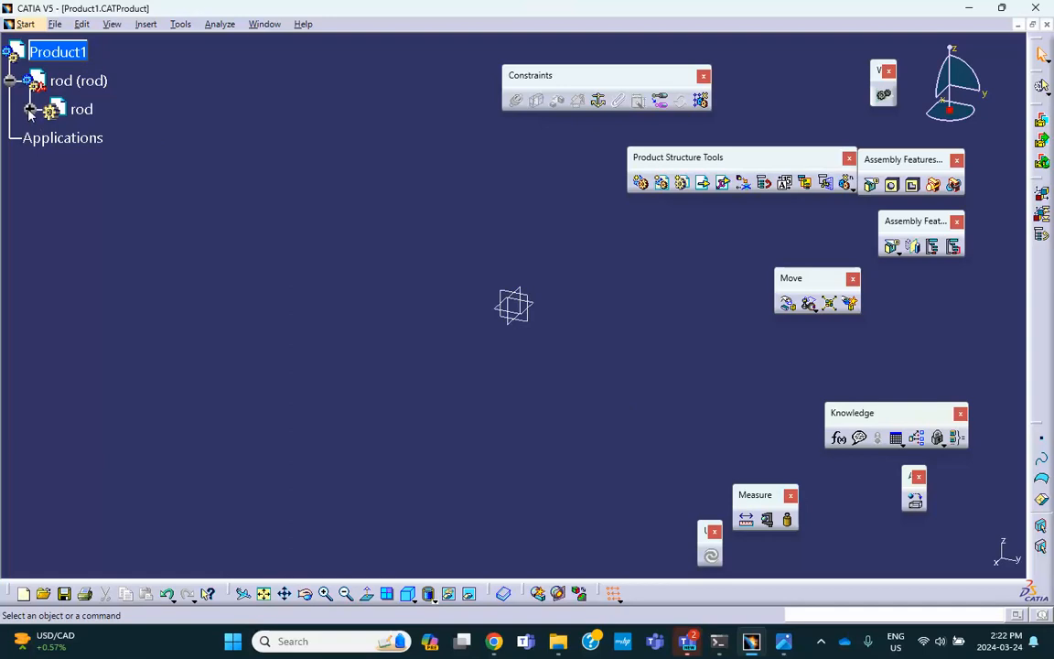
{"action": "double_click", "coordinate": [81, 109]}
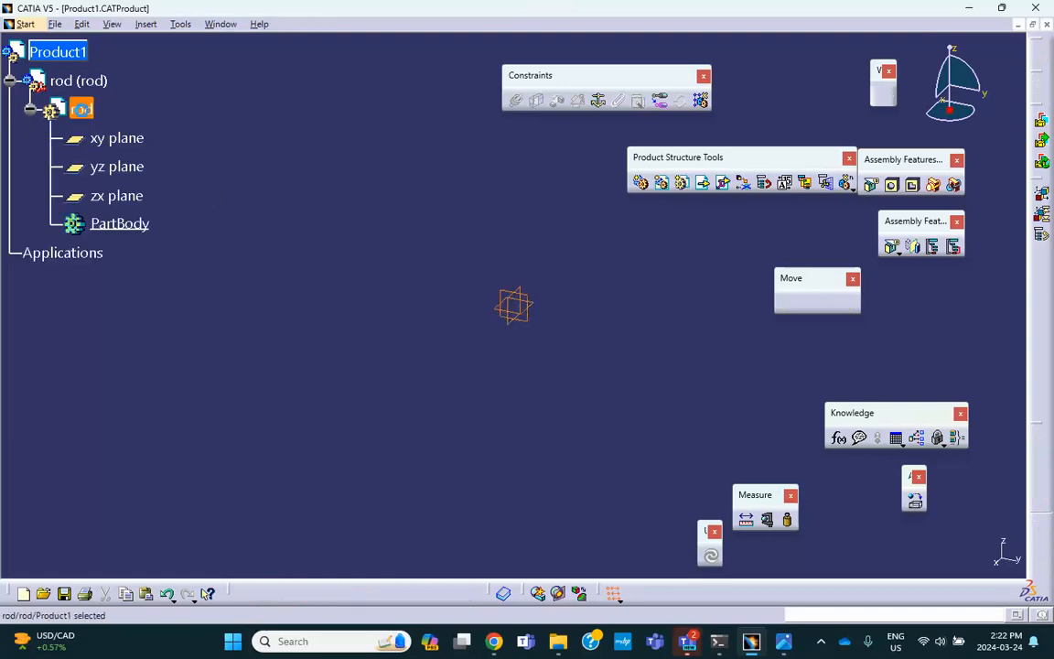
{"action": "left_click", "coordinate": [532, 316]}
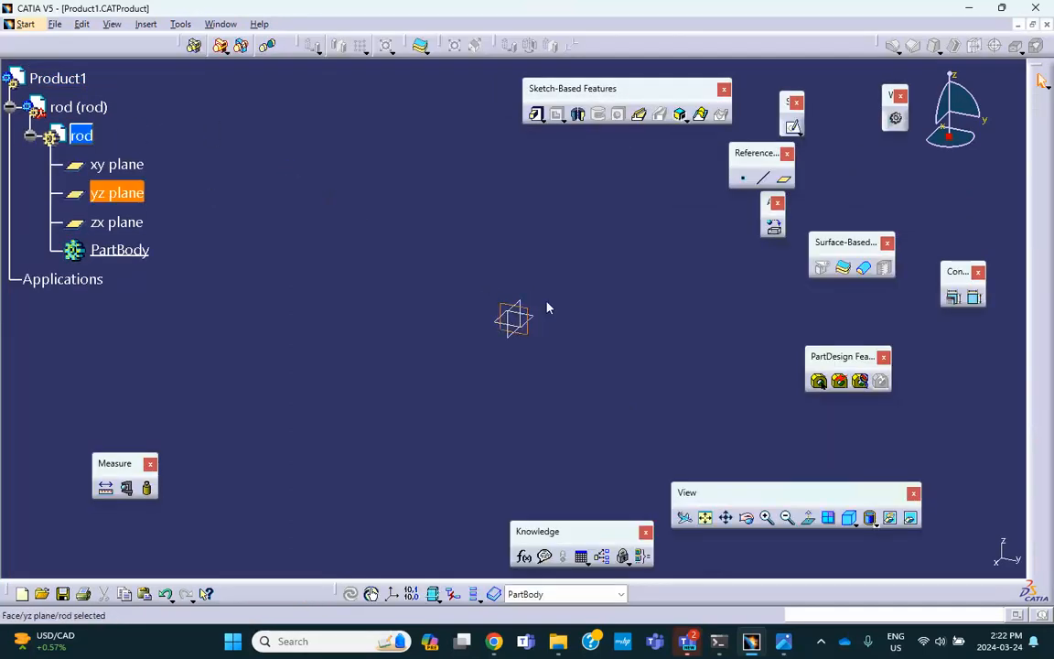
{"action": "left_click", "coordinate": [792, 126]}
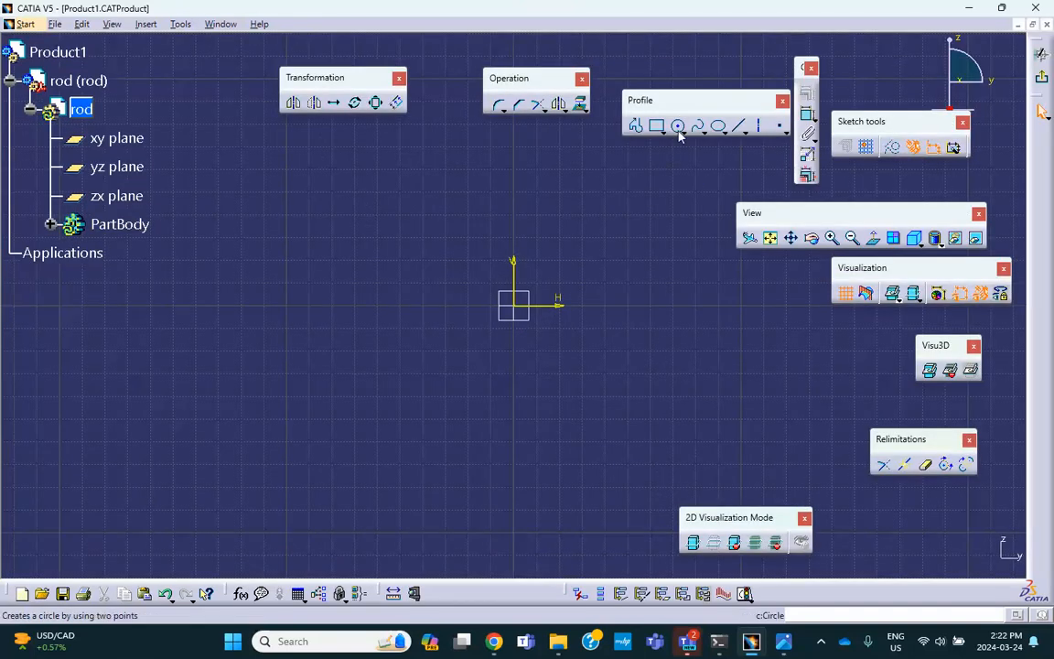
Sketch a circle about 1.27 in in diameter centred on the sketch origin
{"action": "left_click", "coordinate": [678, 126]}
{"action": "left_click", "coordinate": [524, 315]}
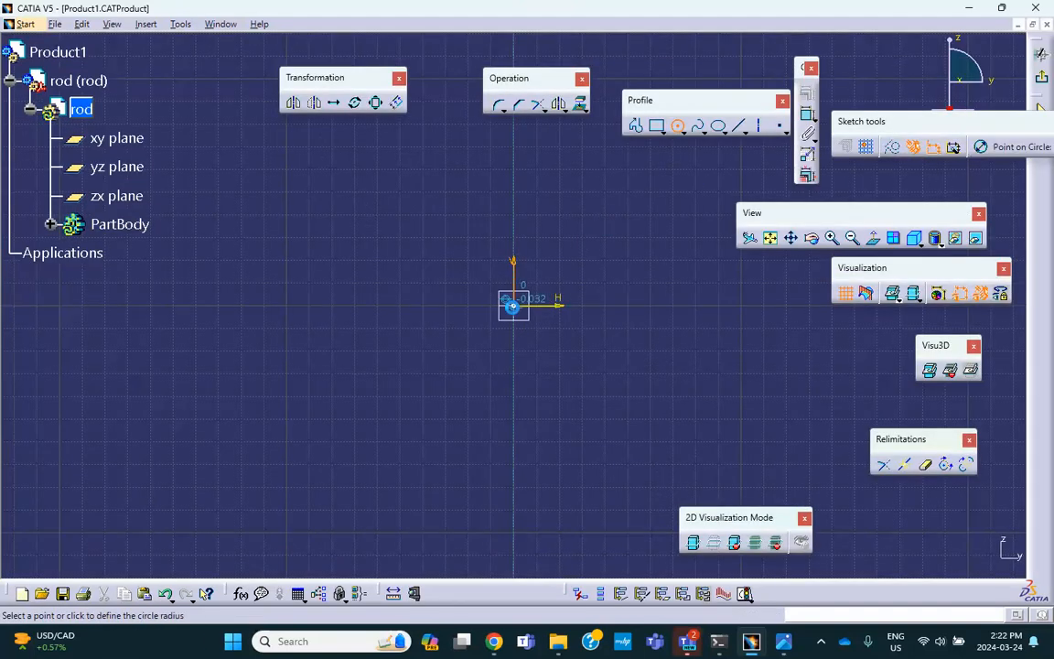
{"action": "left_click", "coordinate": [540, 331]}
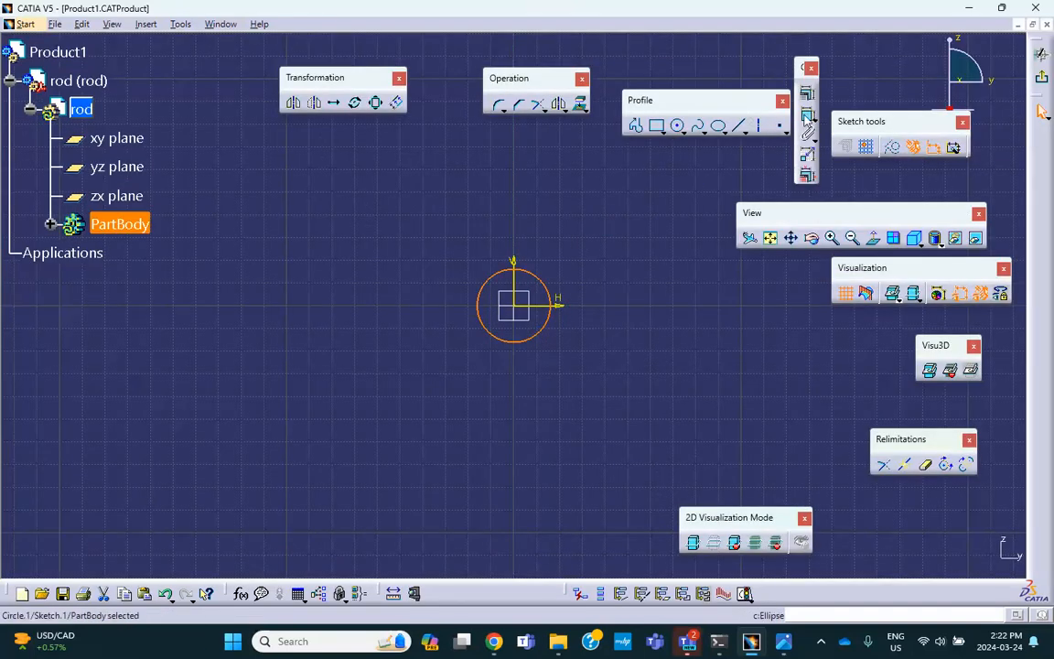
Dimension the circle and switch the constraint's dimension type from Diameter to Radius
{"action": "left_click", "coordinate": [807, 113]}
{"action": "left_click", "coordinate": [563, 275]}
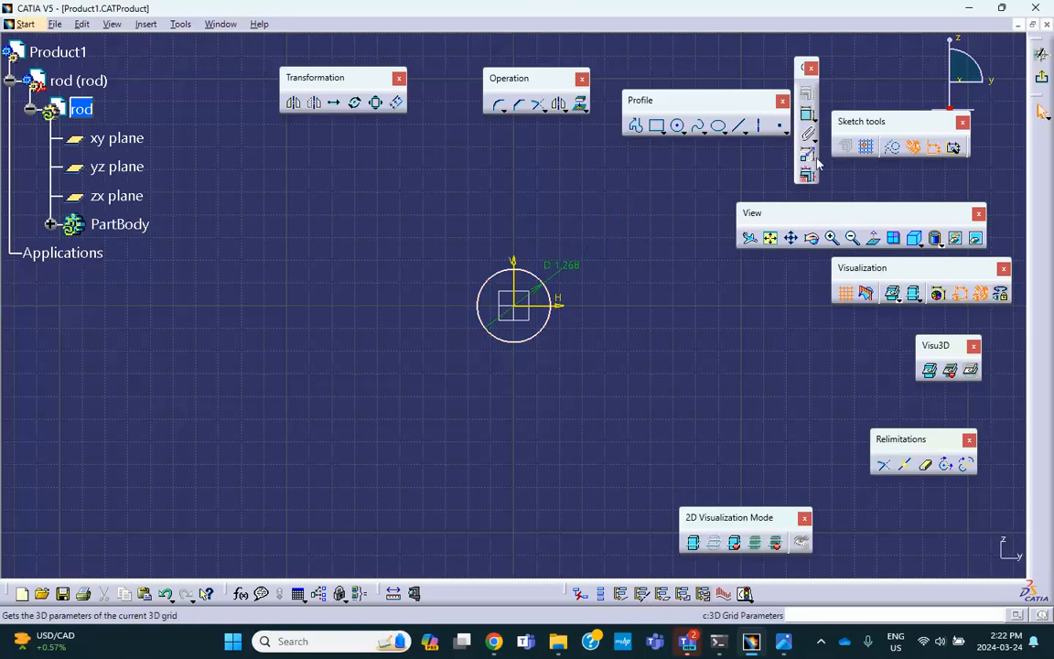
{"action": "double_click", "coordinate": [564, 271]}
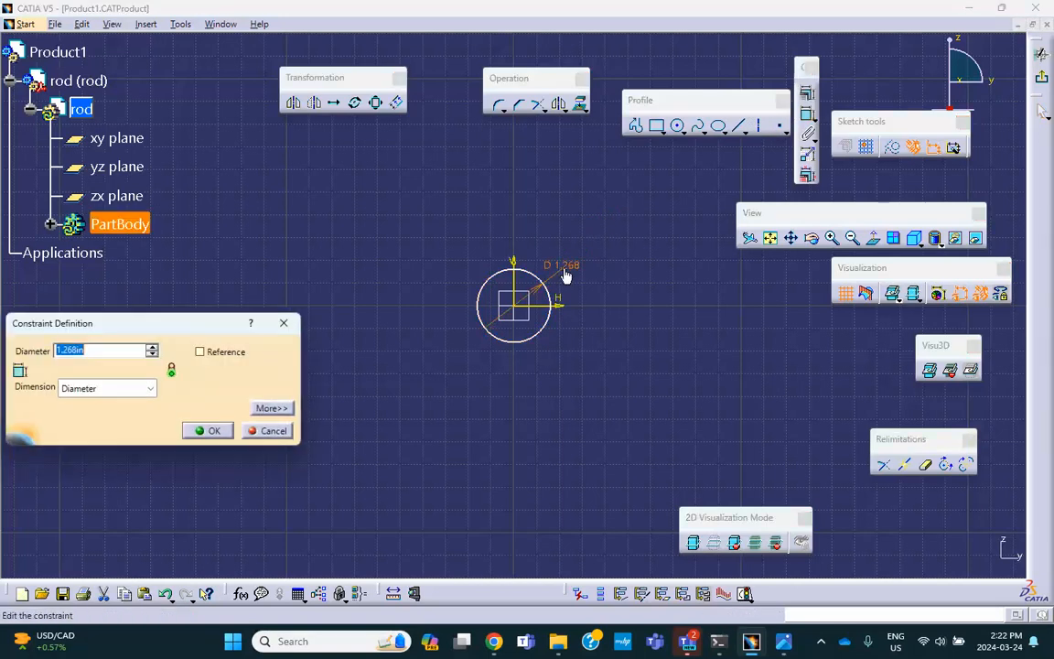
{"action": "left_click", "coordinate": [121, 388]}
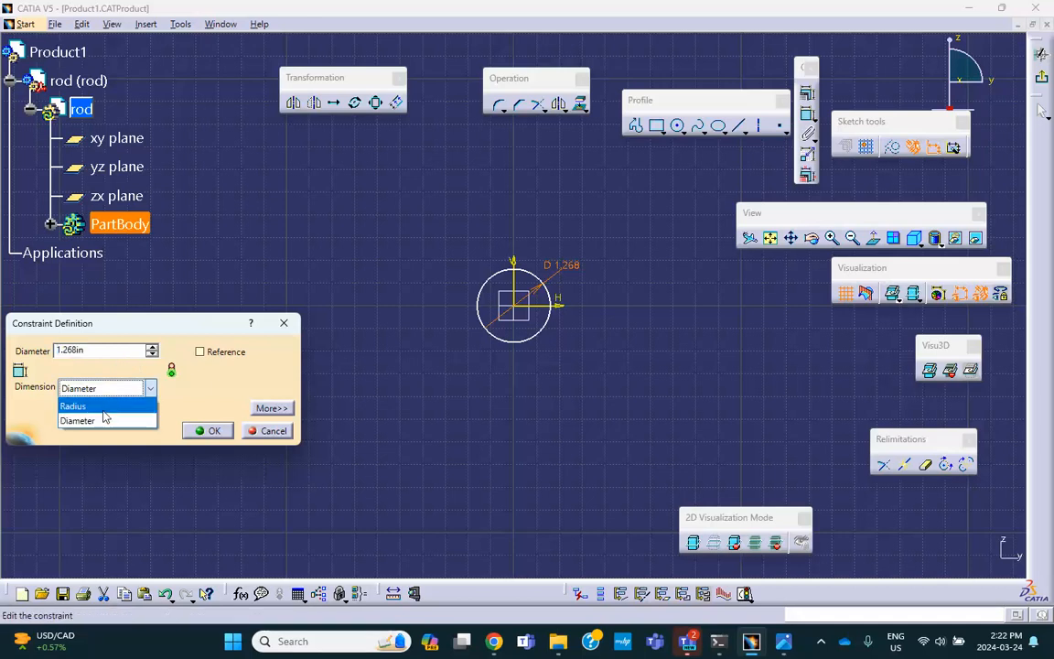
{"action": "left_click", "coordinate": [96, 403]}
{"action": "left_click", "coordinate": [209, 430]}
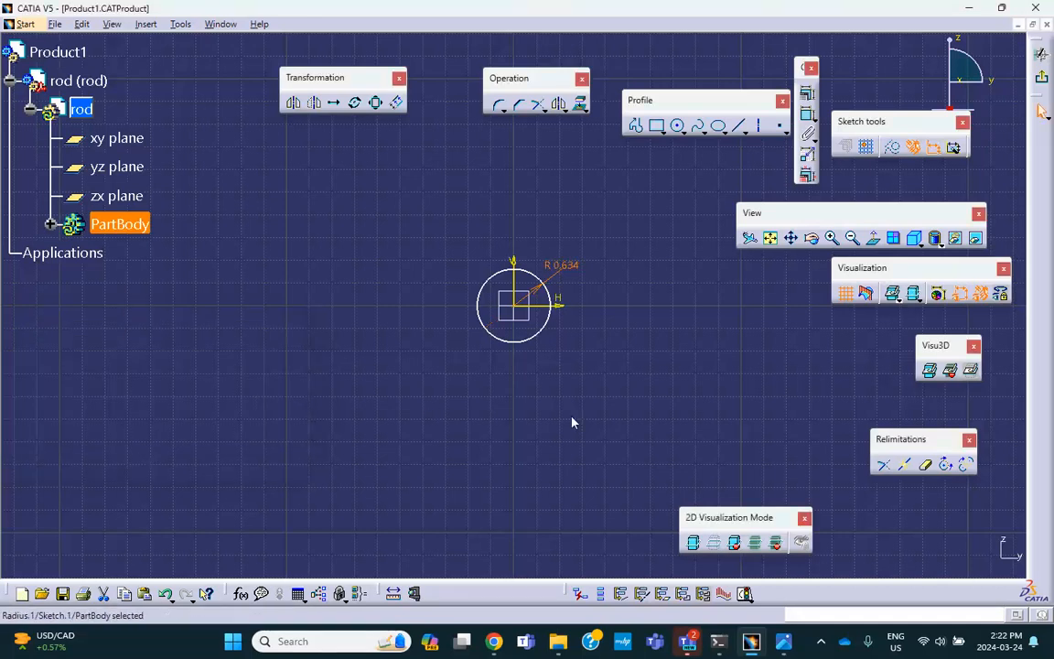
Exit the circle sketch and pad it with mirrored extent enabled and a length of 4.787 in
{"action": "left_click", "coordinate": [1039, 54]}
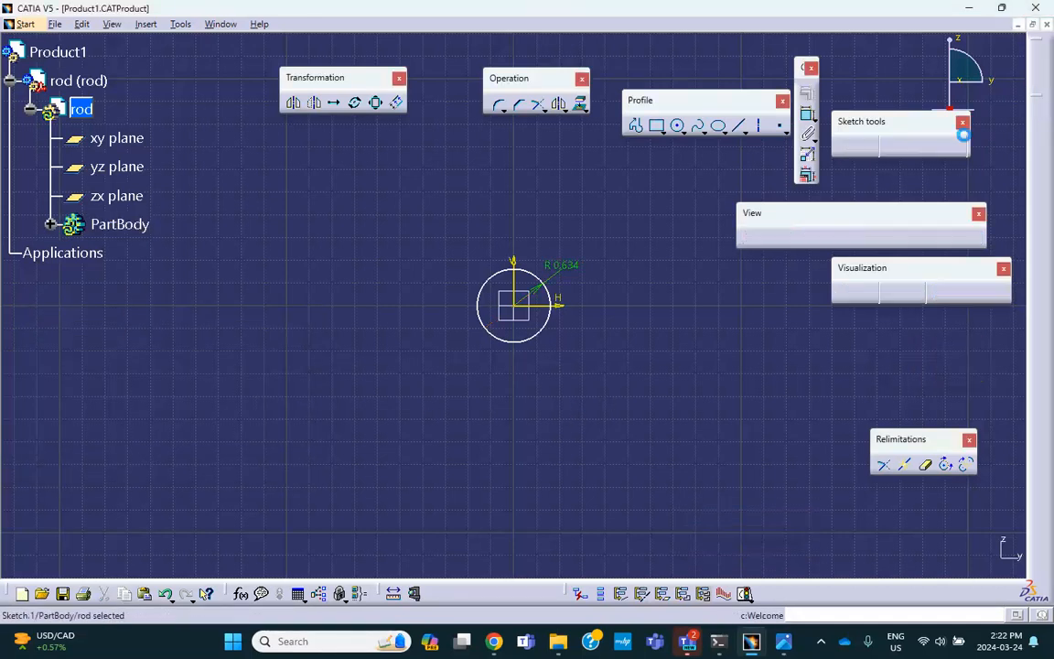
{"action": "left_click", "coordinate": [537, 114]}
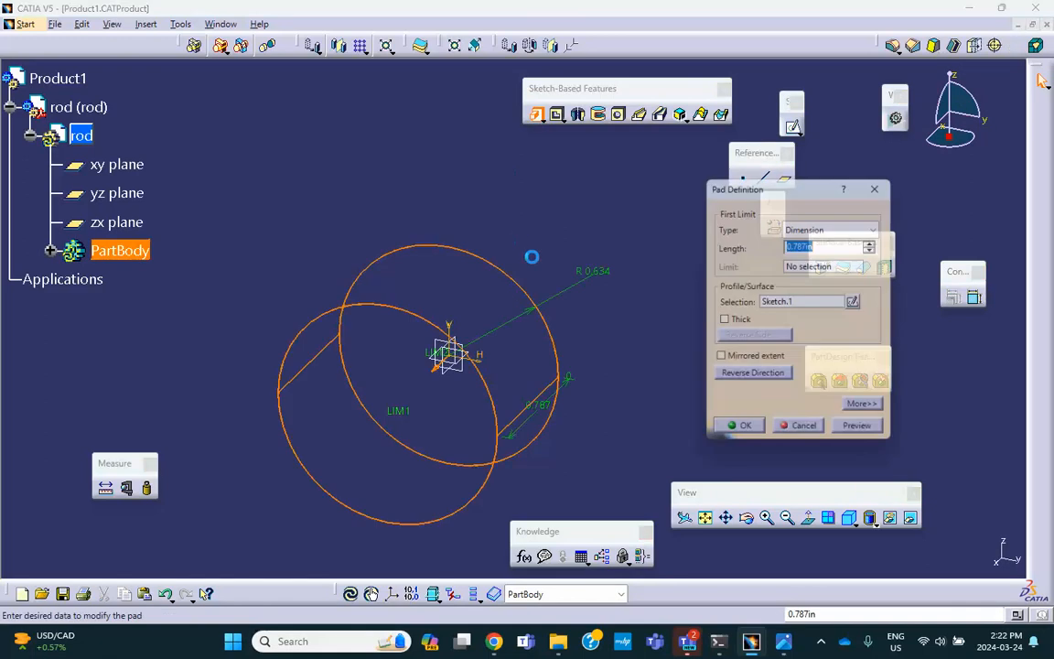
{"action": "left_click", "coordinate": [719, 360]}
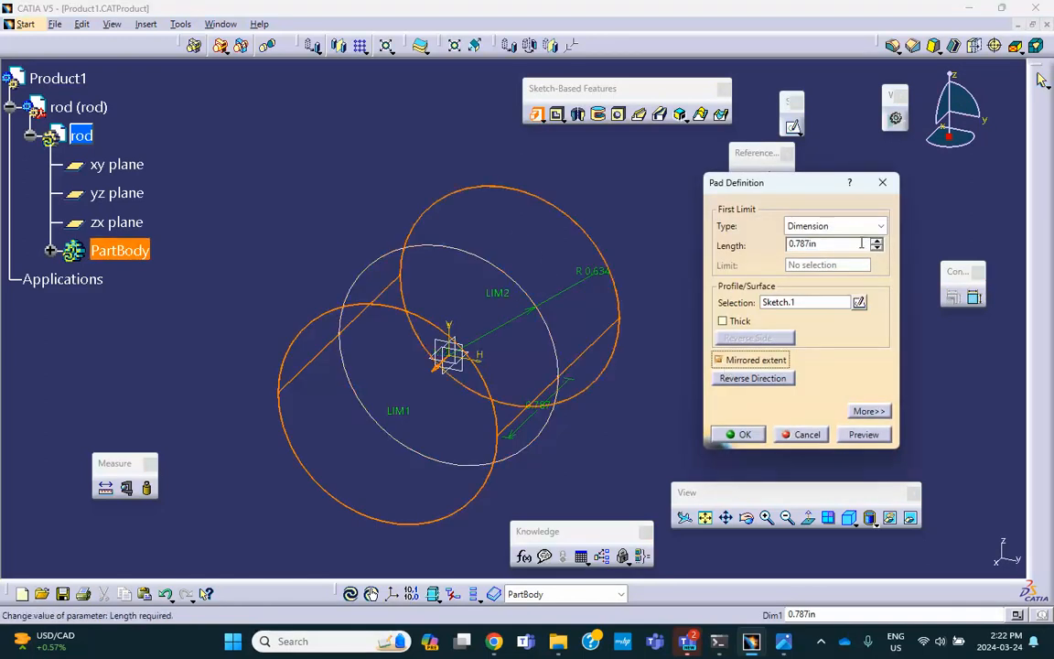
{"action": "left_click", "coordinate": [877, 242]}
{"action": "left_click", "coordinate": [877, 242]}
{"action": "left_click", "coordinate": [876, 242]}
{"action": "left_click", "coordinate": [877, 241]}
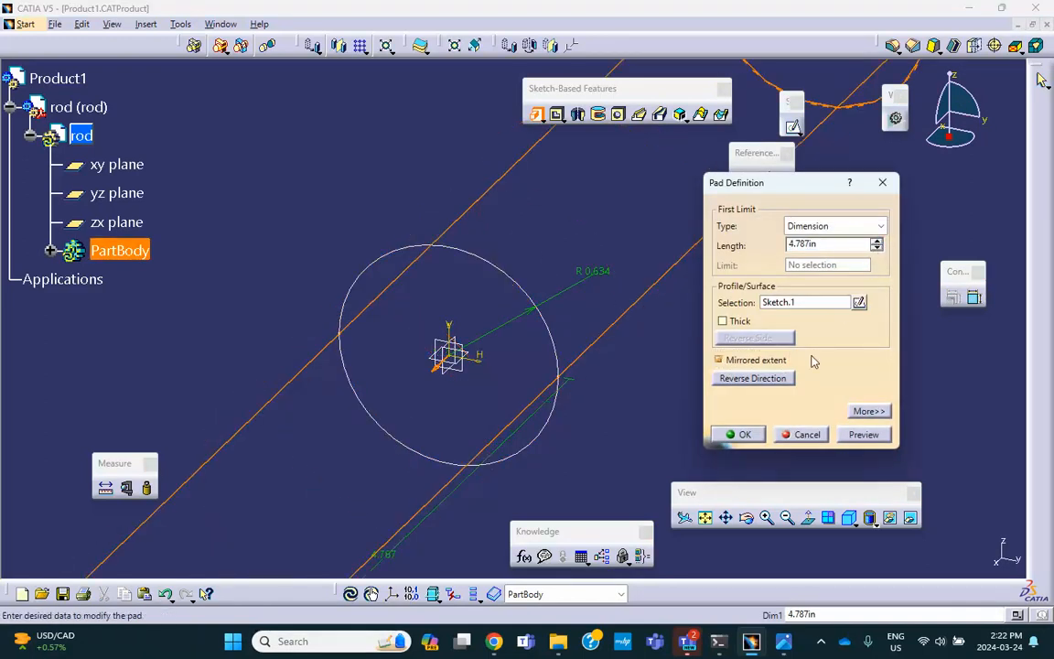
{"action": "left_click", "coordinate": [746, 435]}
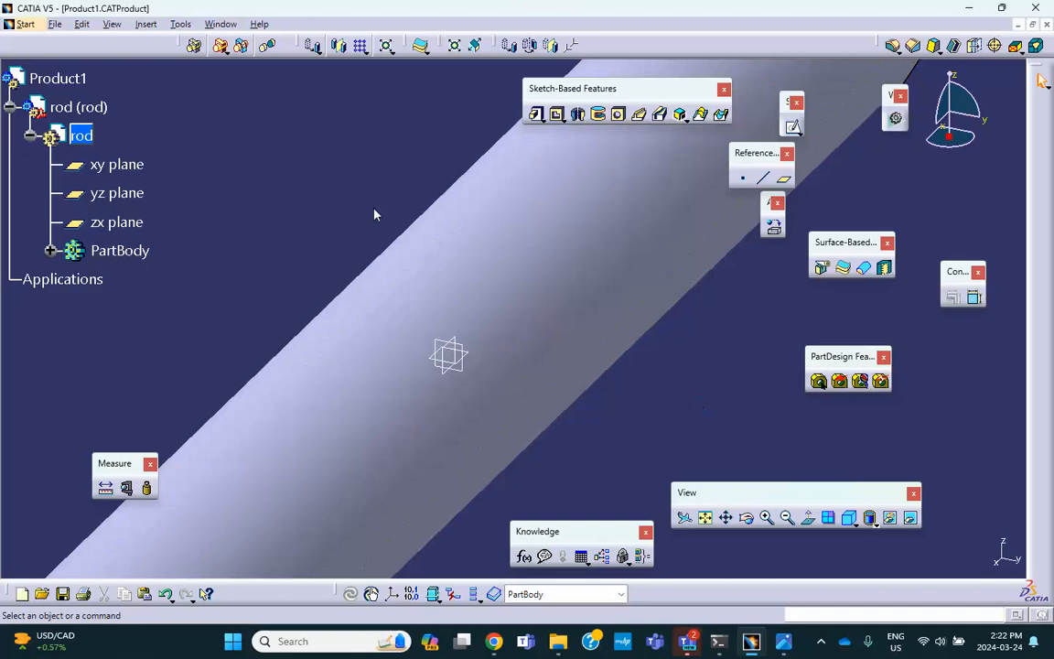
Activate Product1 and insert a second new part in it, using the assembly origin as the part's origin
{"action": "middle_click_drag", "start_coordinate": [365, 197], "coordinate": [364, 265]}
{"action": "double_click", "coordinate": [57, 78]}
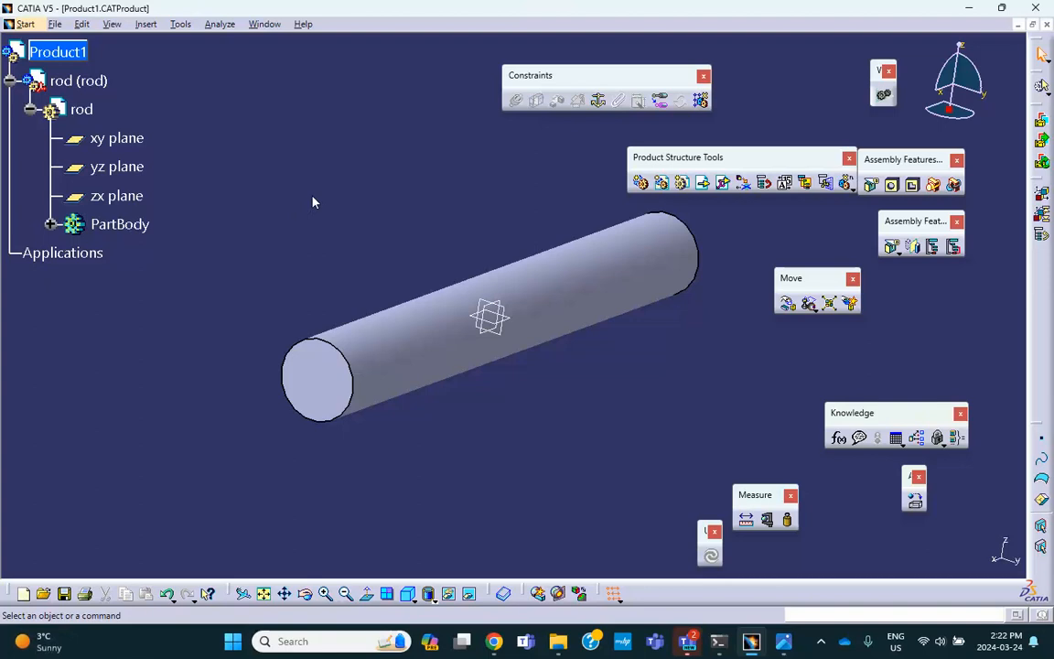
{"action": "left_click", "coordinate": [147, 25]}
{"action": "left_click", "coordinate": [183, 297]}
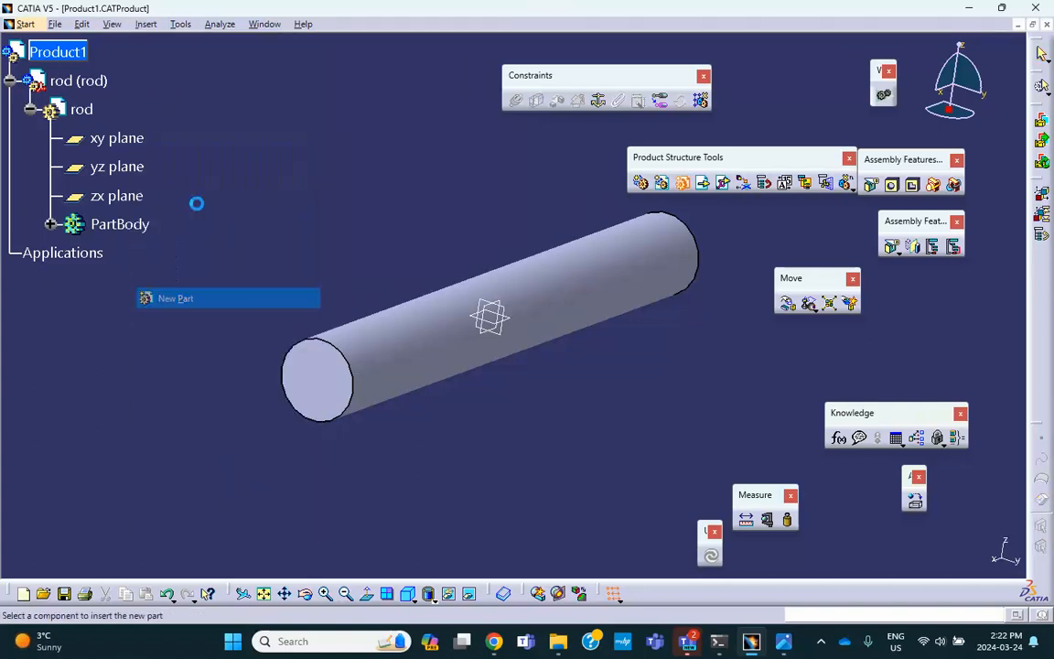
{"action": "left_click", "coordinate": [57, 52]}
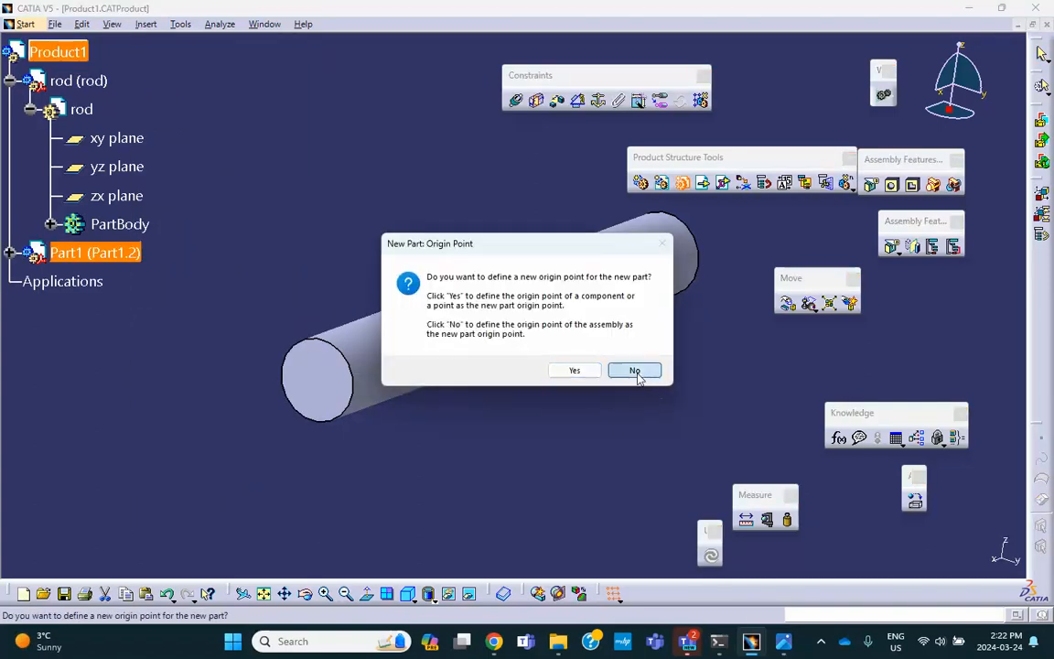
{"action": "left_click", "coordinate": [634, 371]}
Rename the second part, setting both its instance name and its part number to box
{"action": "left_click", "coordinate": [9, 253]}
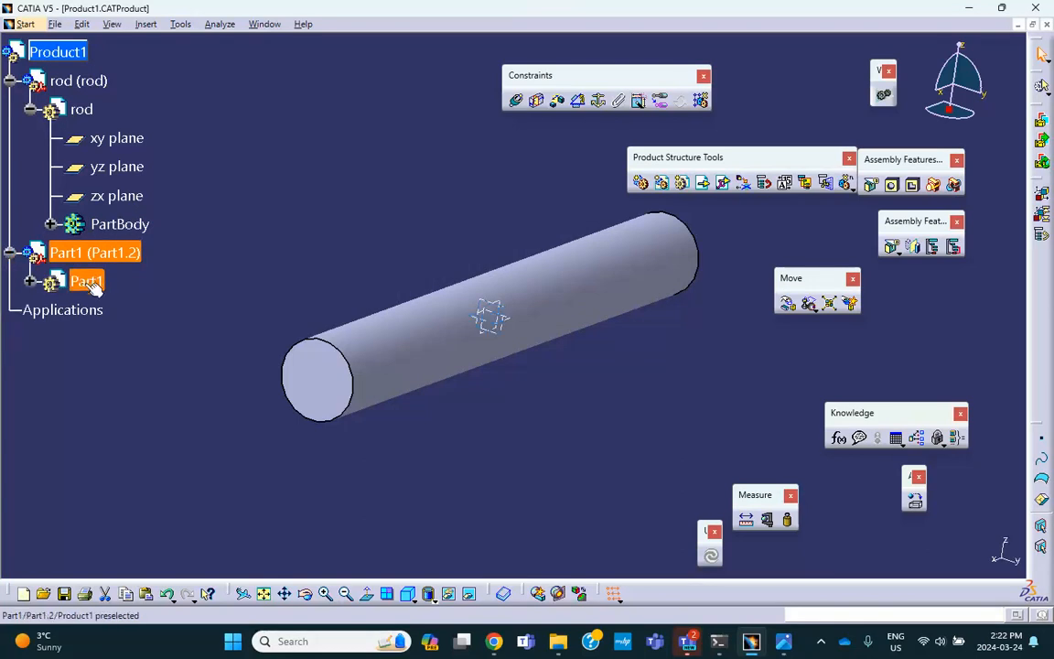
{"action": "right_click", "coordinate": [92, 248]}
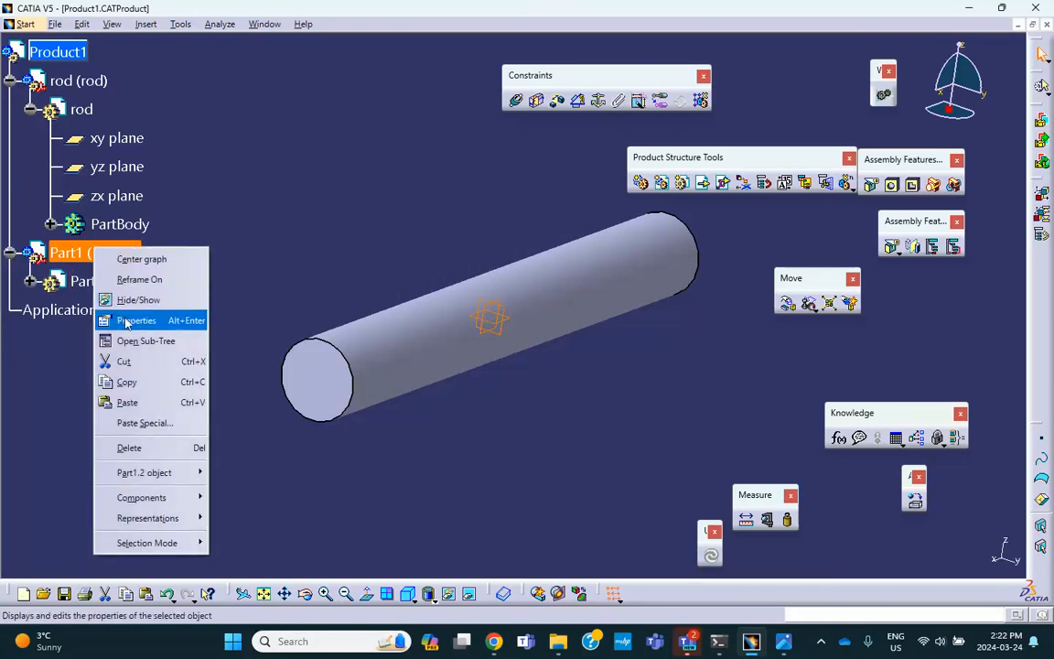
{"action": "left_click", "coordinate": [128, 317]}
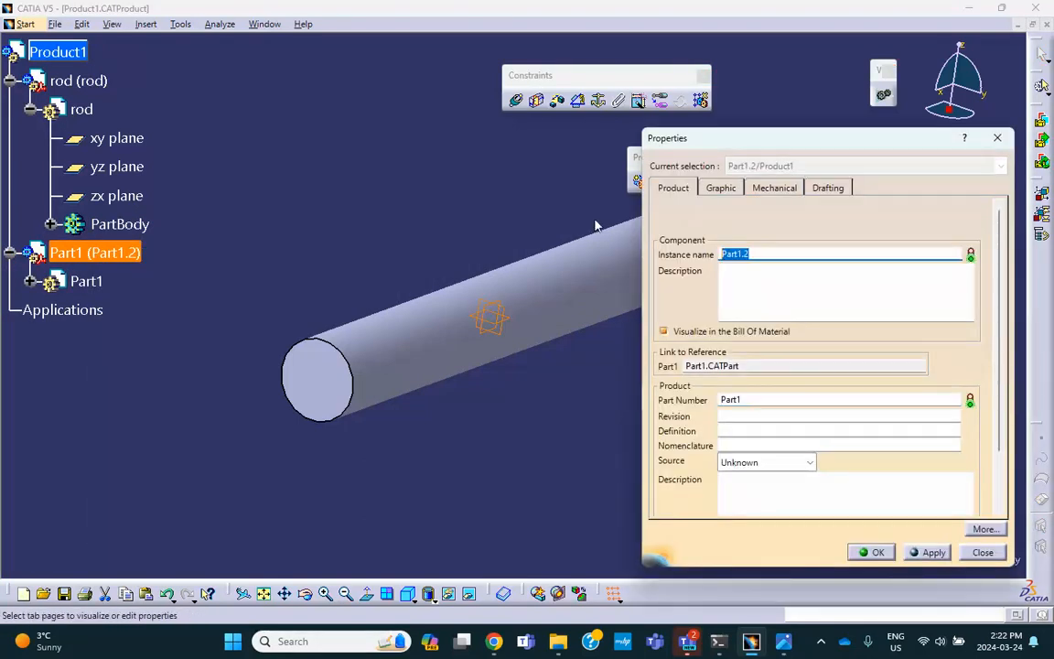
{"action": "type", "text": "b"}
{"action": "double_click", "coordinate": [749, 399]}
{"action": "type", "text": "b"}
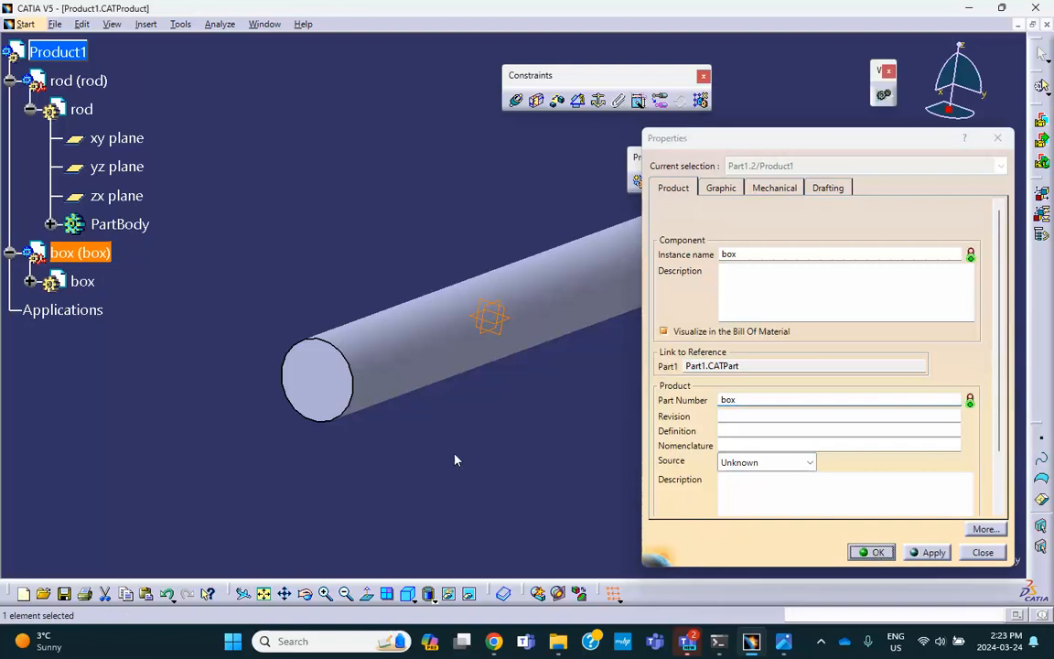
{"action": "left_click", "coordinate": [871, 551]}
Activate the box part for editing and start a sketch on its yz plane
{"action": "double_click", "coordinate": [92, 281]}
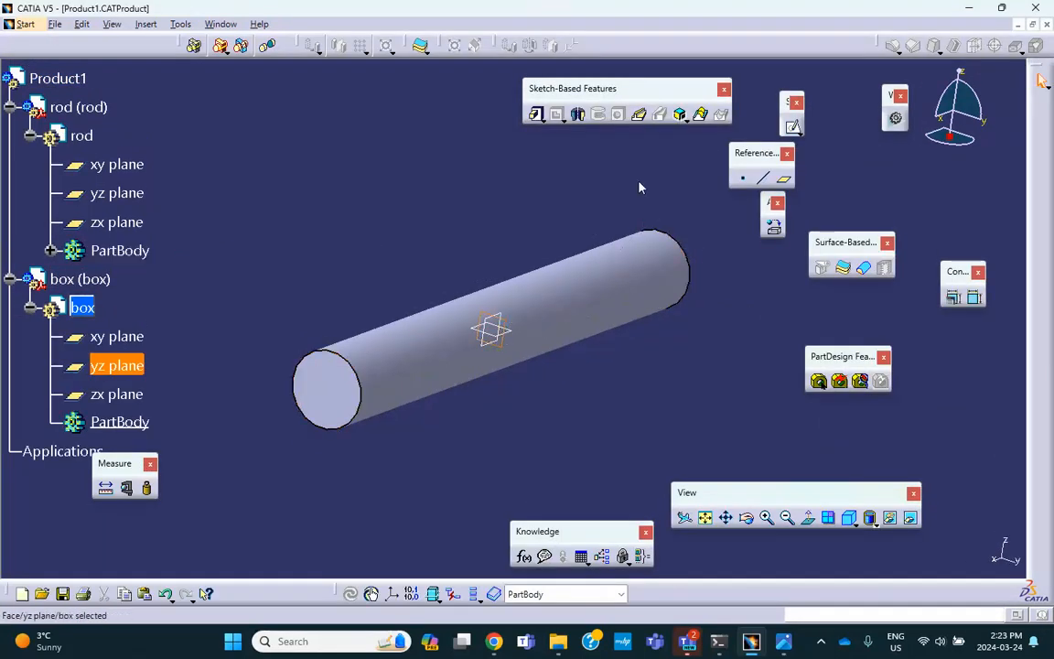
{"action": "left_click", "coordinate": [792, 127]}
{"action": "mouse_move", "coordinate": [506, 228]}
{"action": "middle_mouse_down"}
{"action": "mouse_move", "coordinate": [496, 221]}
{"action": "mouse_move", "coordinate": [539, 384]}
{"action": "mouse_move", "coordinate": [457, 428]}
{"action": "mouse_move", "coordinate": [536, 388]}
{"action": "middle_mouse_up"}
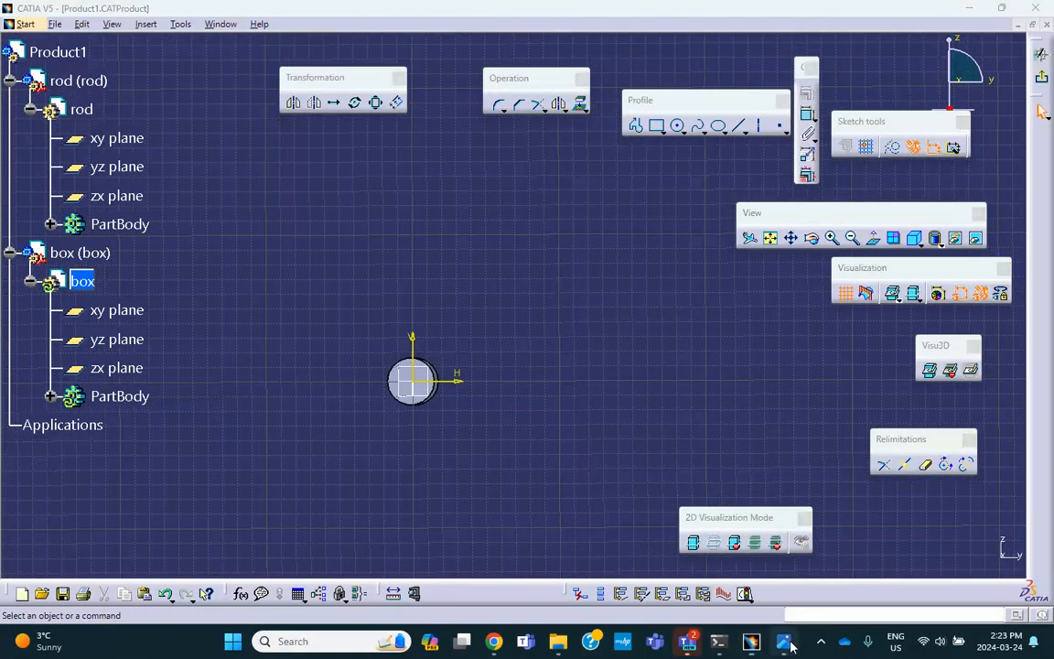
Consult the FK01.png drawing and, back in CATIA, sketch a circle of about 0.95 in radius around the rod, centred on the origin
{"action": "left_click", "coordinate": [784, 641]}
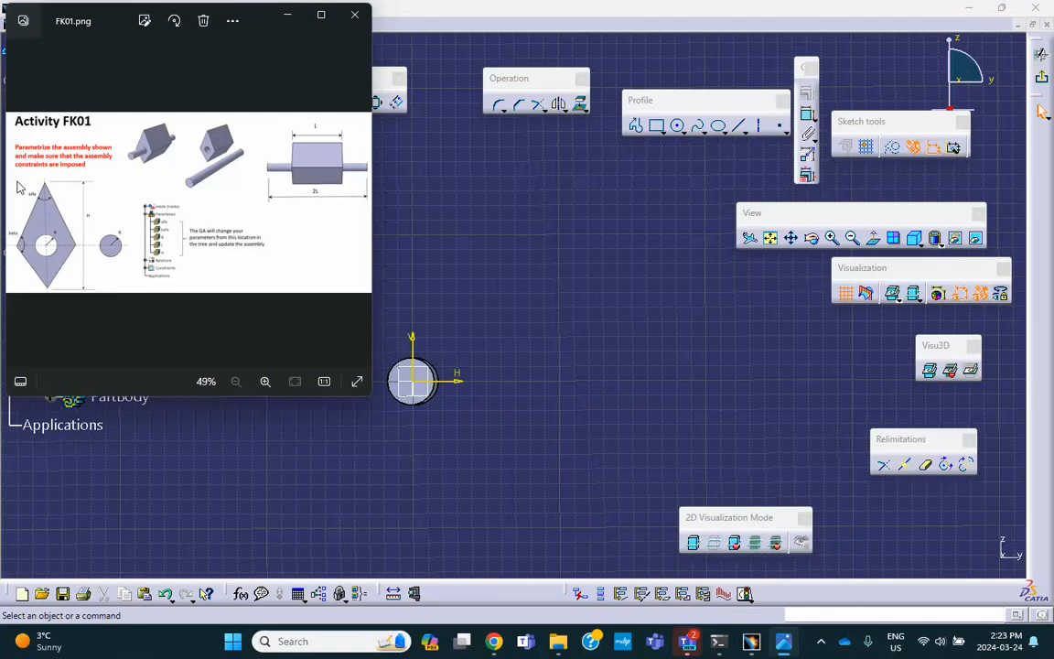
{"action": "left_click", "coordinate": [610, 279]}
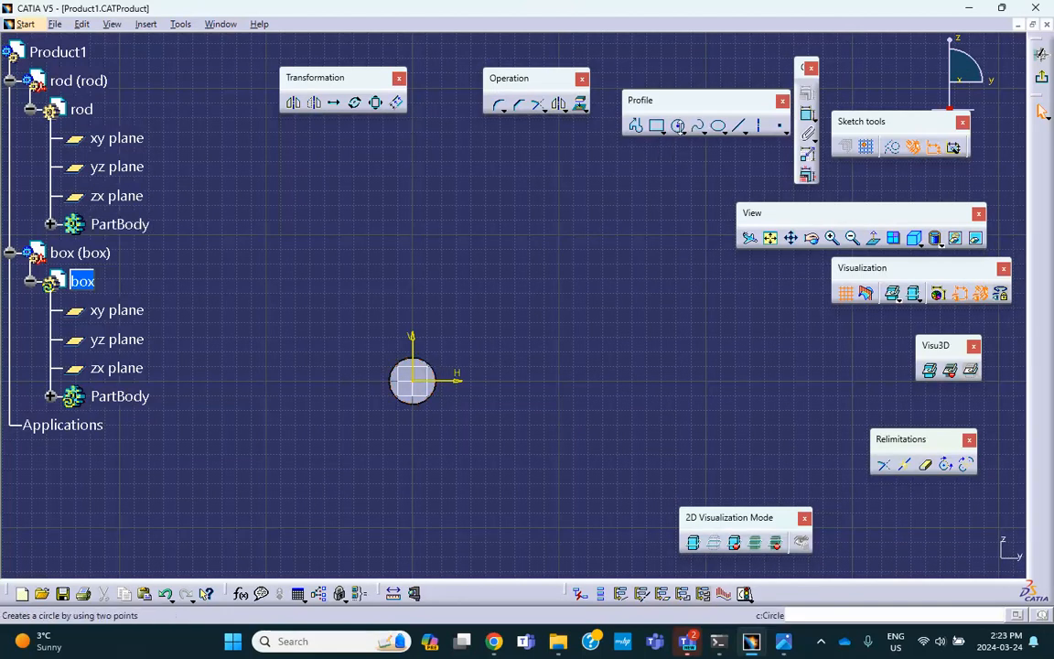
{"action": "left_click", "coordinate": [678, 127]}
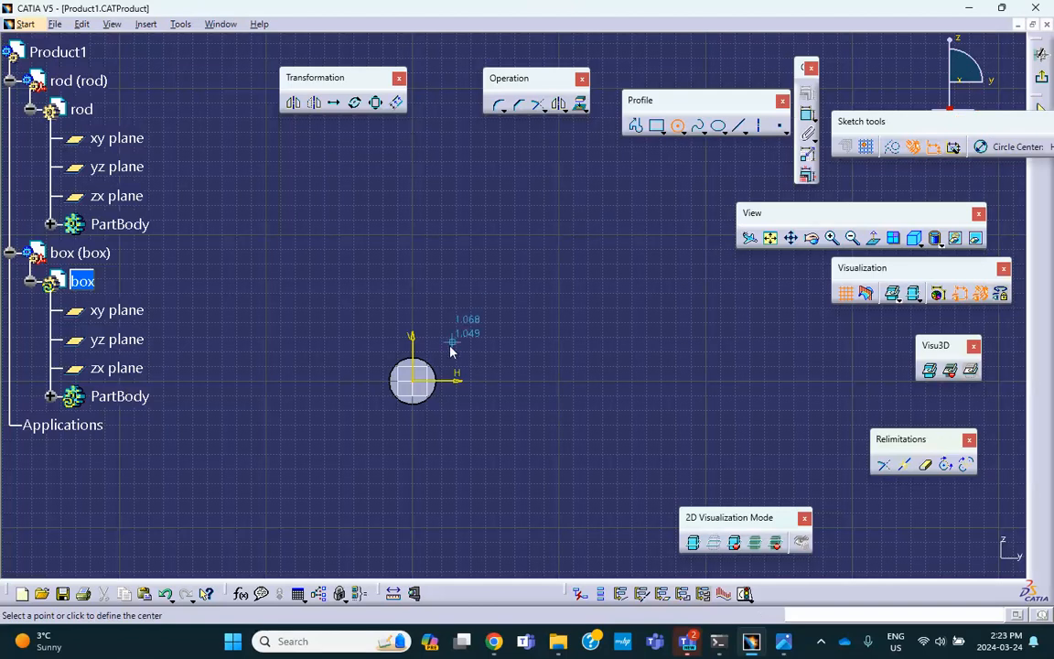
{"action": "left_click", "coordinate": [413, 379]}
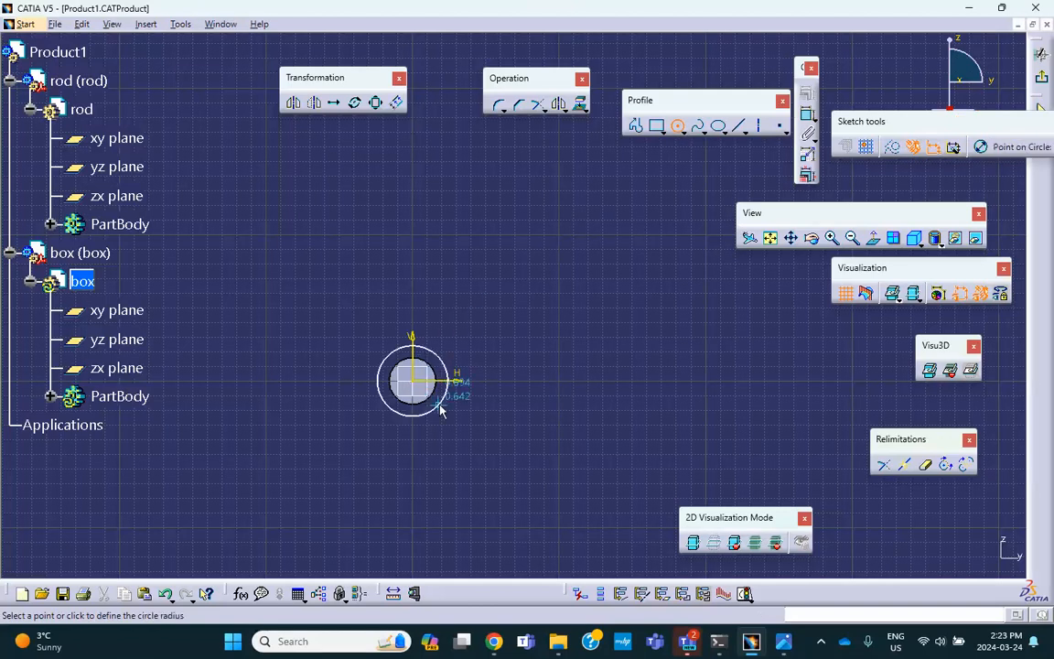
{"action": "left_click", "coordinate": [439, 403]}
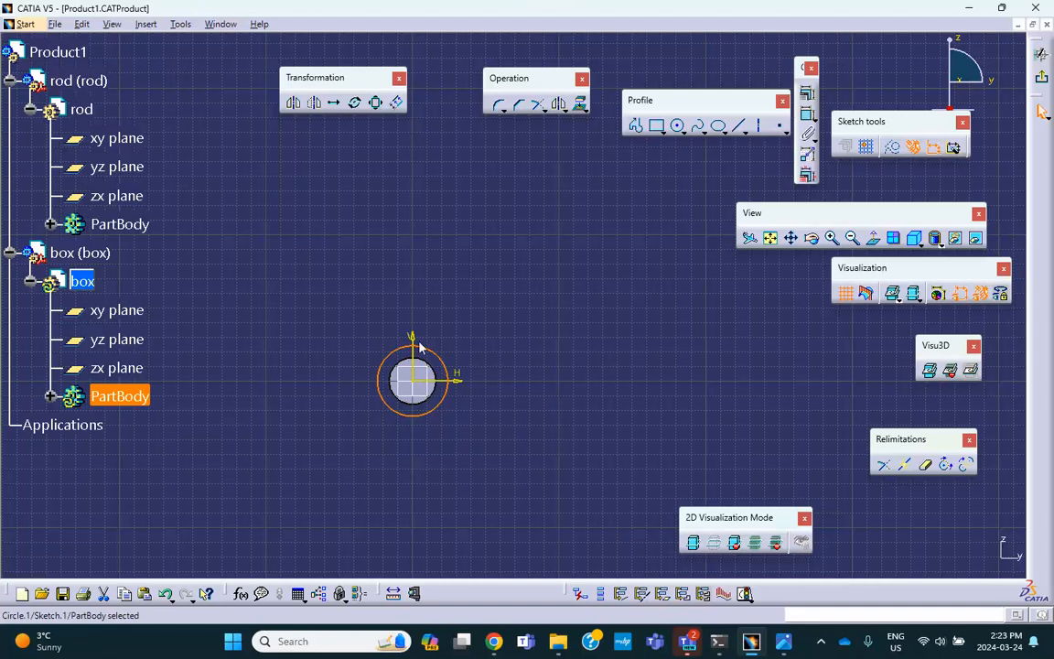
Check the FK01.png drawing again and, back in CATIA, add a radius dimension to the box sketch's circle
{"action": "left_click", "coordinate": [785, 641]}
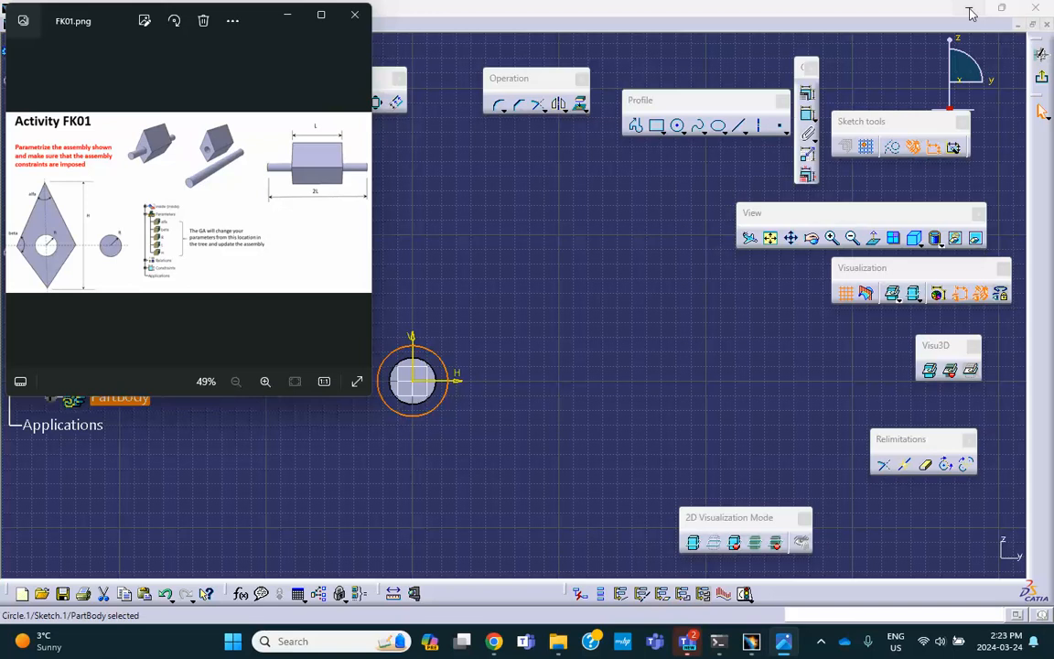
{"action": "left_click", "coordinate": [595, 207]}
{"action": "left_click", "coordinate": [808, 114]}
{"action": "left_click", "coordinate": [449, 370]}
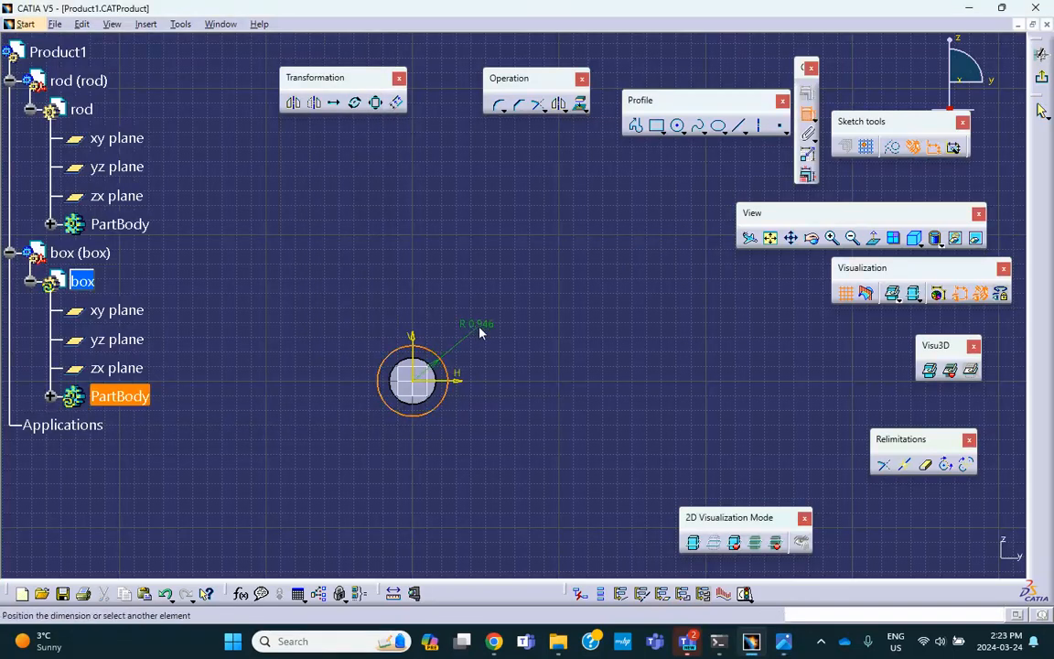
{"action": "left_click", "coordinate": [480, 332]}
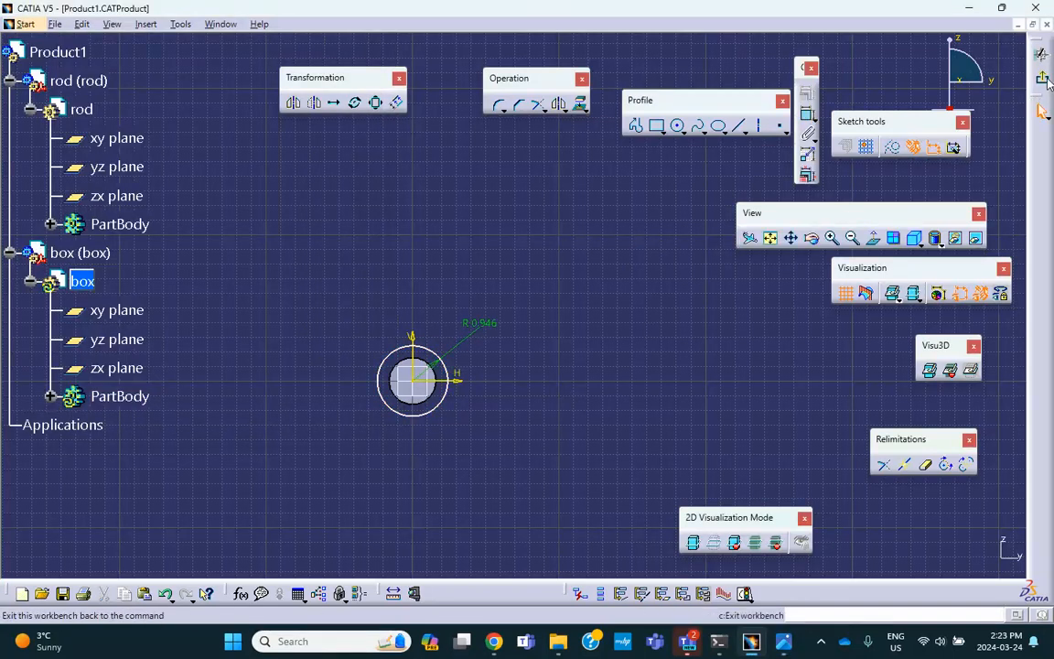
Sketch a closed four-sided profile around the circle with its vertices on the H and V axes, the upper one about 9.6 in above the origin
{"action": "mouse_move", "coordinate": [567, 188]}
{"action": "middle_mouse_down"}
{"action": "mouse_move", "coordinate": [562, 232]}
{"action": "mouse_move", "coordinate": [539, 235]}
{"action": "mouse_move", "coordinate": [581, 207]}
{"action": "middle_mouse_up"}
{"action": "left_click", "coordinate": [631, 127]}
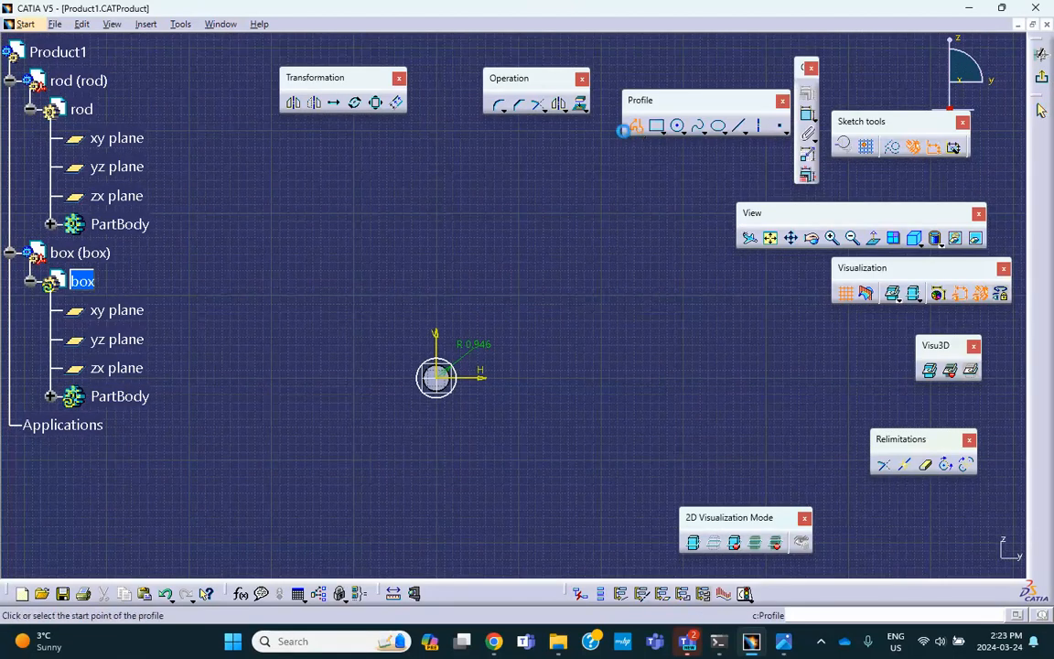
{"action": "left_click", "coordinate": [441, 172]}
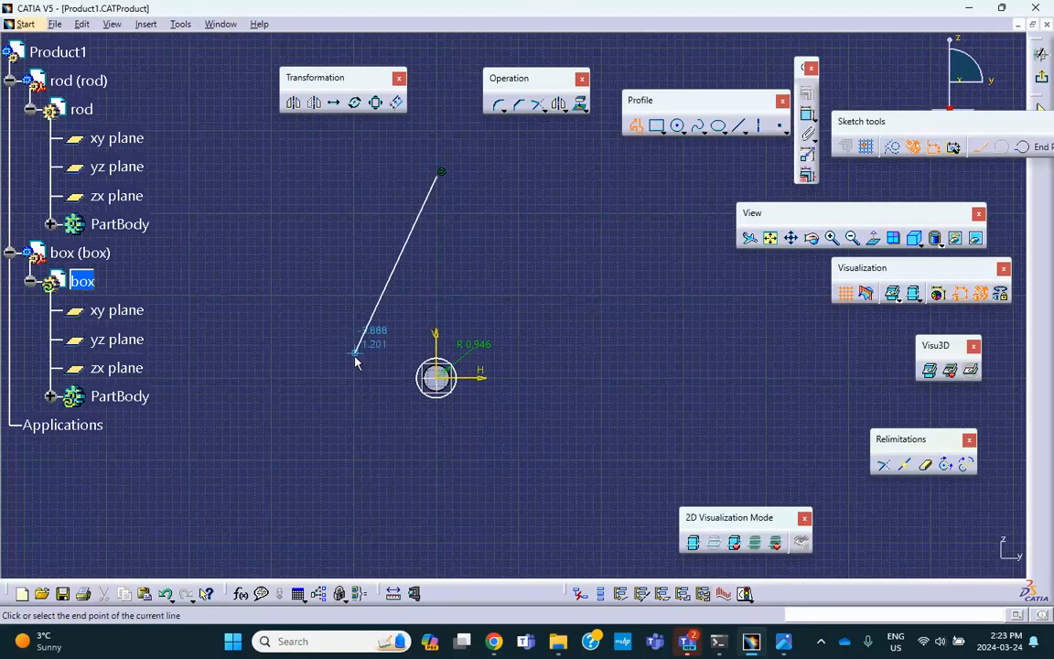
{"action": "left_click", "coordinate": [437, 458]}
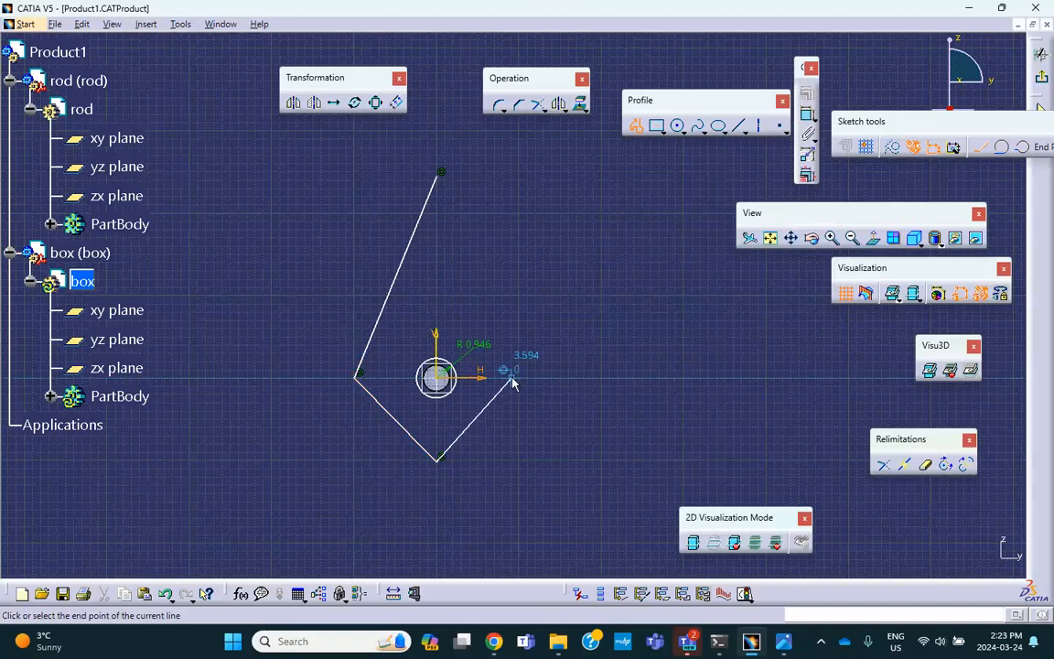
{"action": "left_click", "coordinate": [547, 373]}
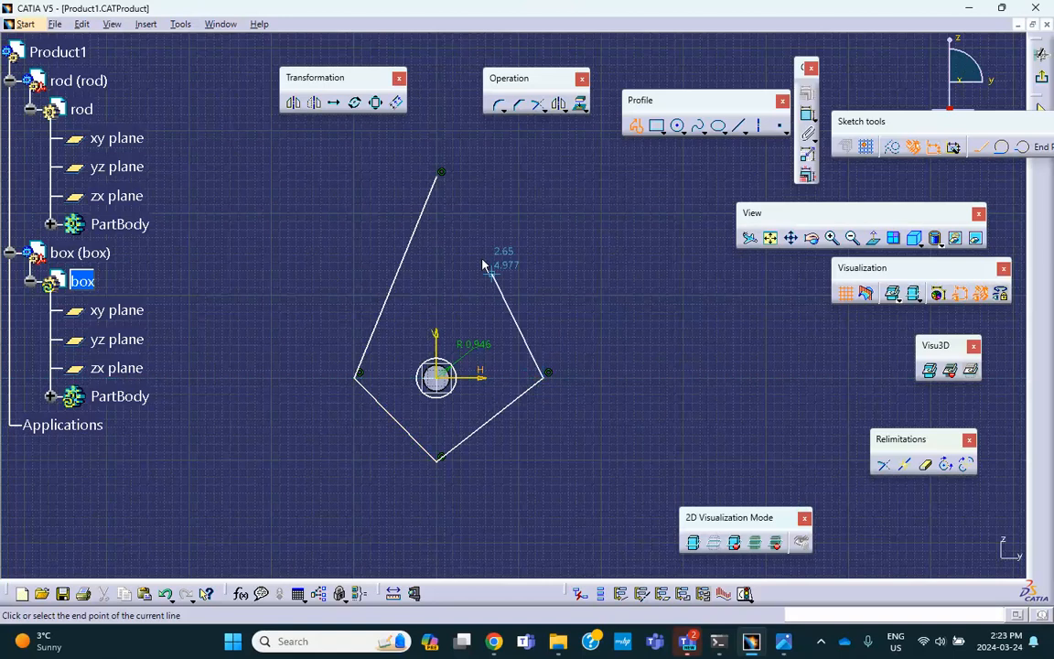
{"action": "left_click", "coordinate": [437, 171]}
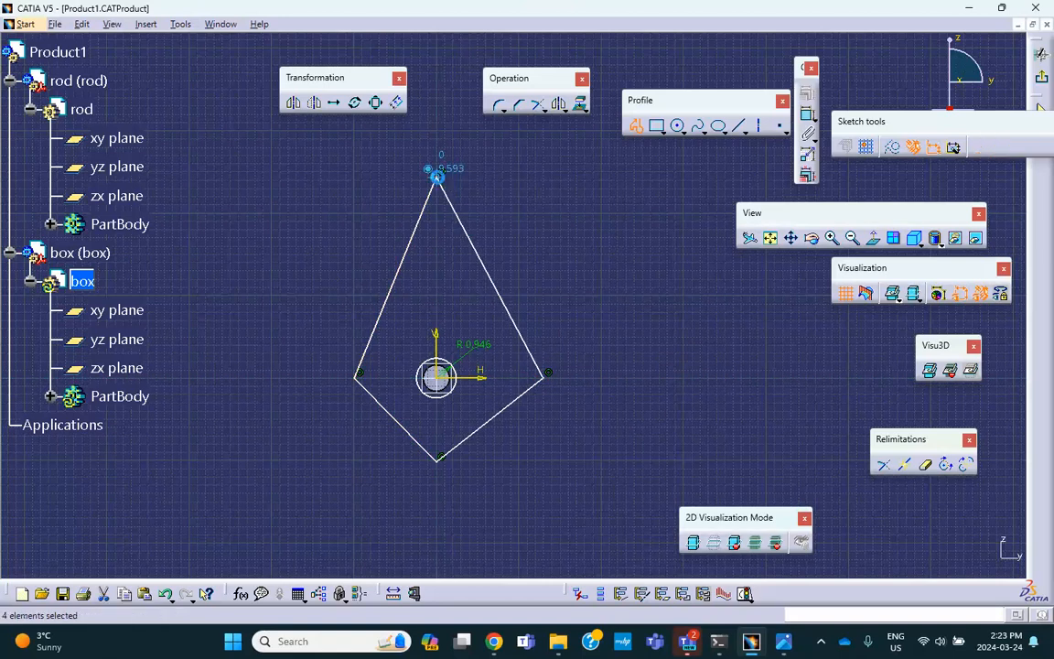
{"action": "left_click", "coordinate": [547, 373]}
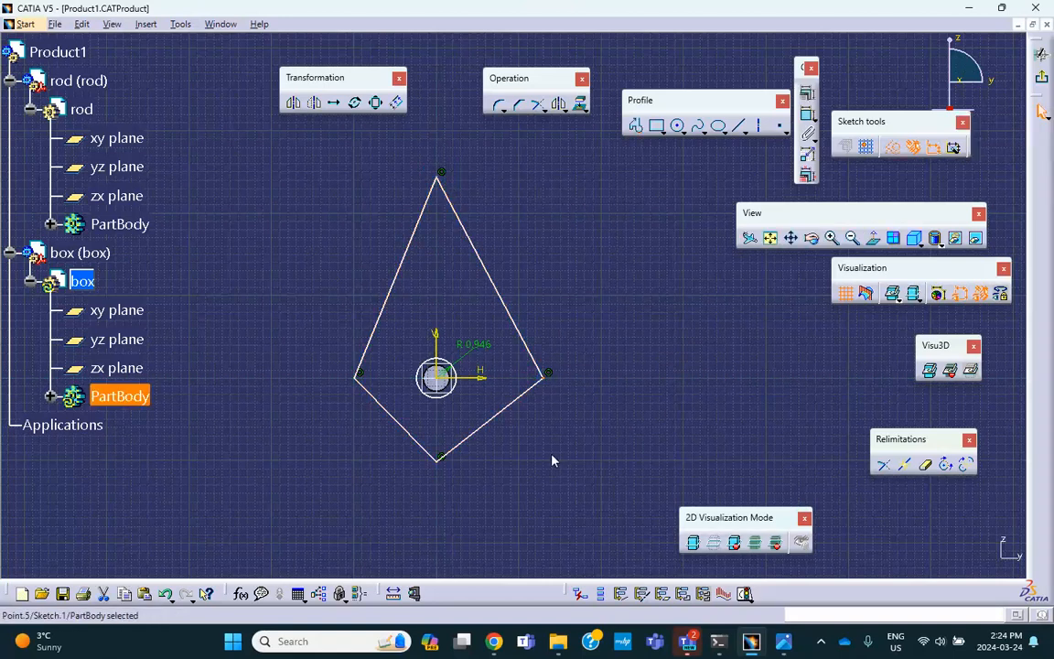
{"action": "left_click", "coordinate": [366, 386], "text": "ctrl"}
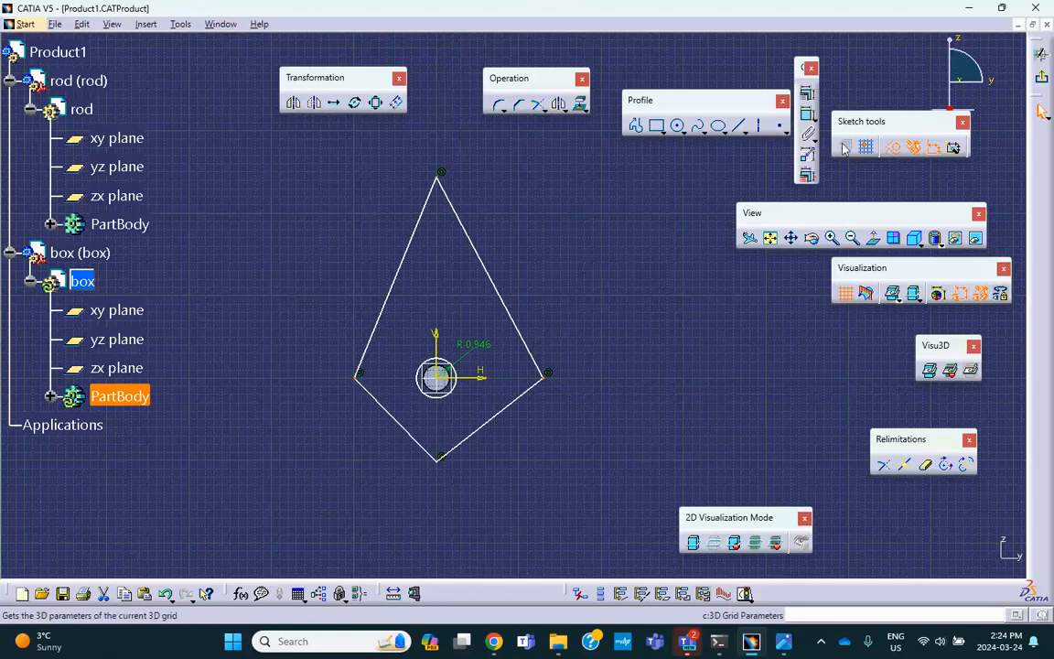
{"action": "left_click", "coordinate": [807, 93]}
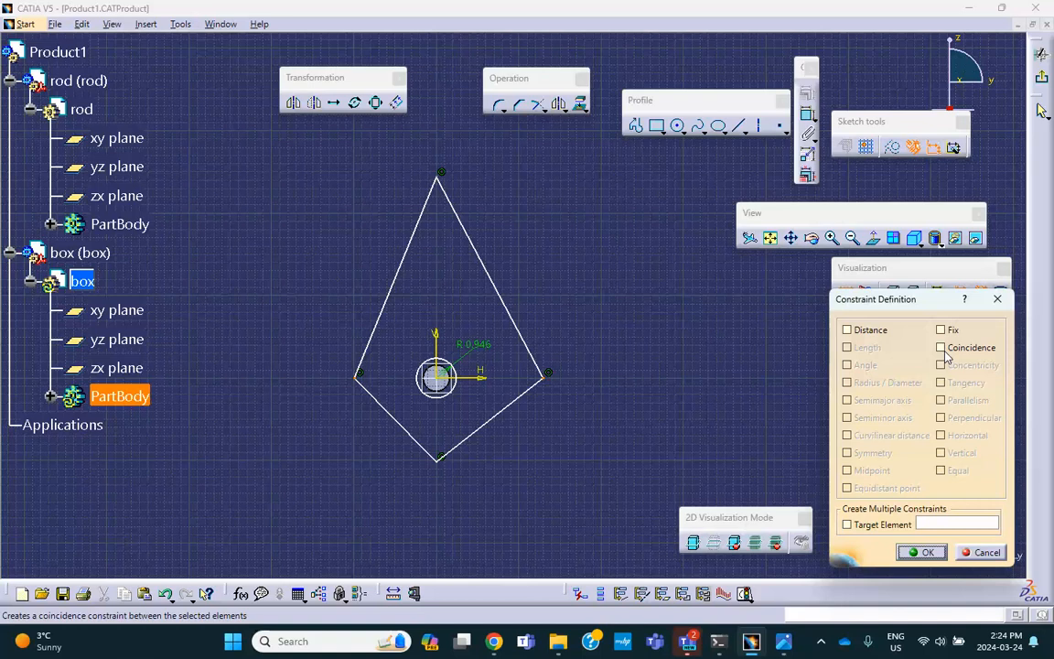
{"action": "left_click", "coordinate": [990, 551]}
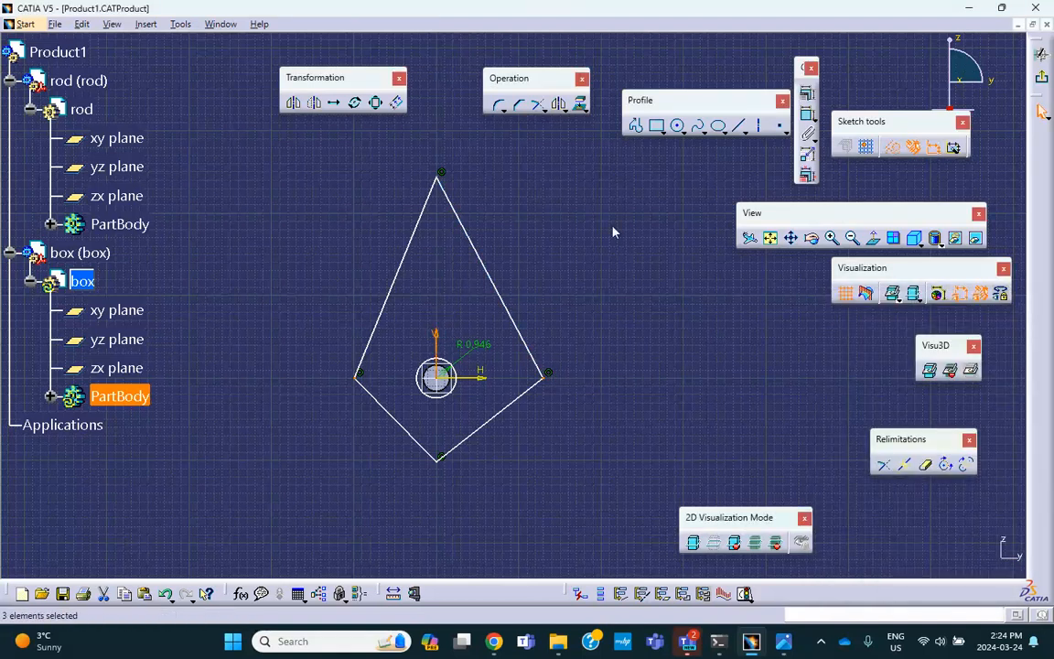
Apply a Symmetry constraint to the profile's two side vertices about the vertical axis
{"action": "left_click", "coordinate": [805, 108]}
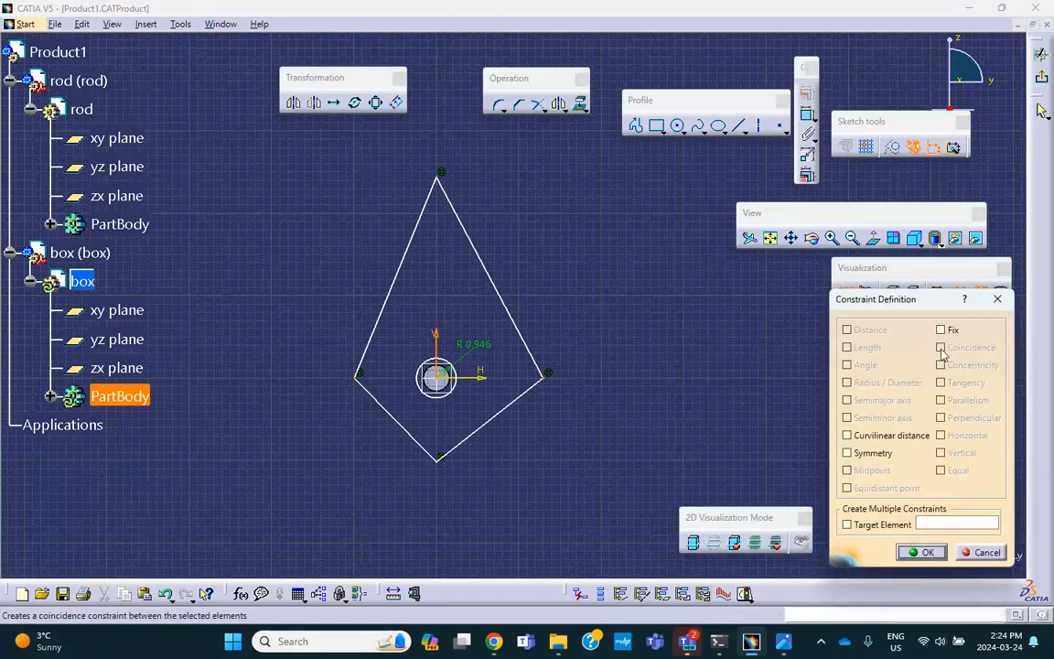
{"action": "left_click", "coordinate": [870, 452]}
{"action": "left_click", "coordinate": [923, 551]}
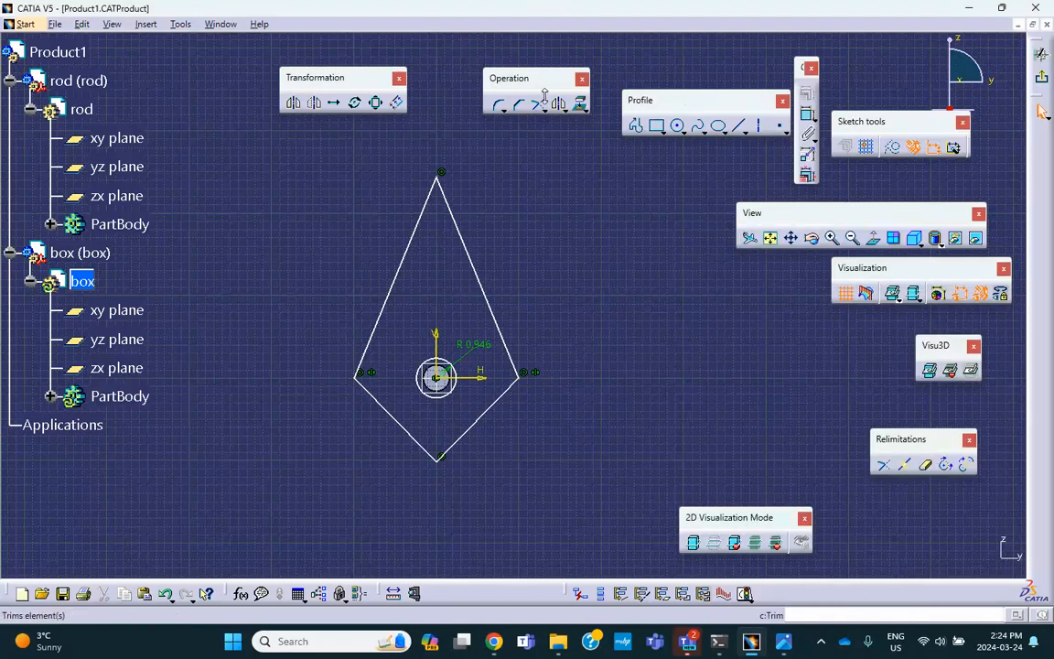
Dimension the angle between the profile's two upper edges at its upper vertex
{"action": "left_click", "coordinate": [807, 113]}
{"action": "left_click", "coordinate": [427, 229]}
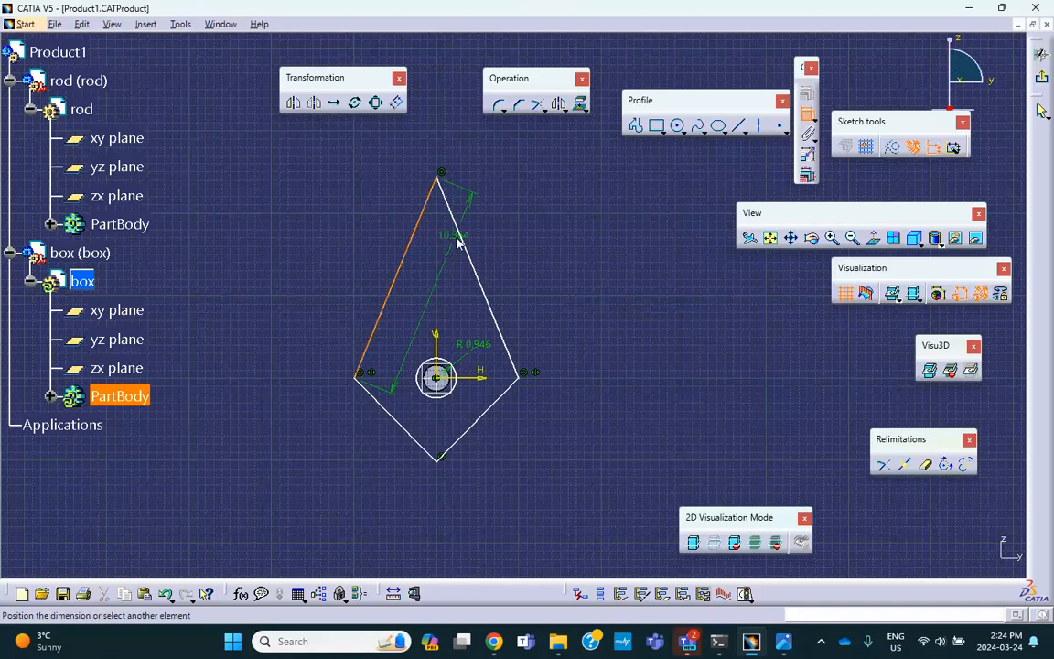
{"action": "left_click", "coordinate": [445, 250]}
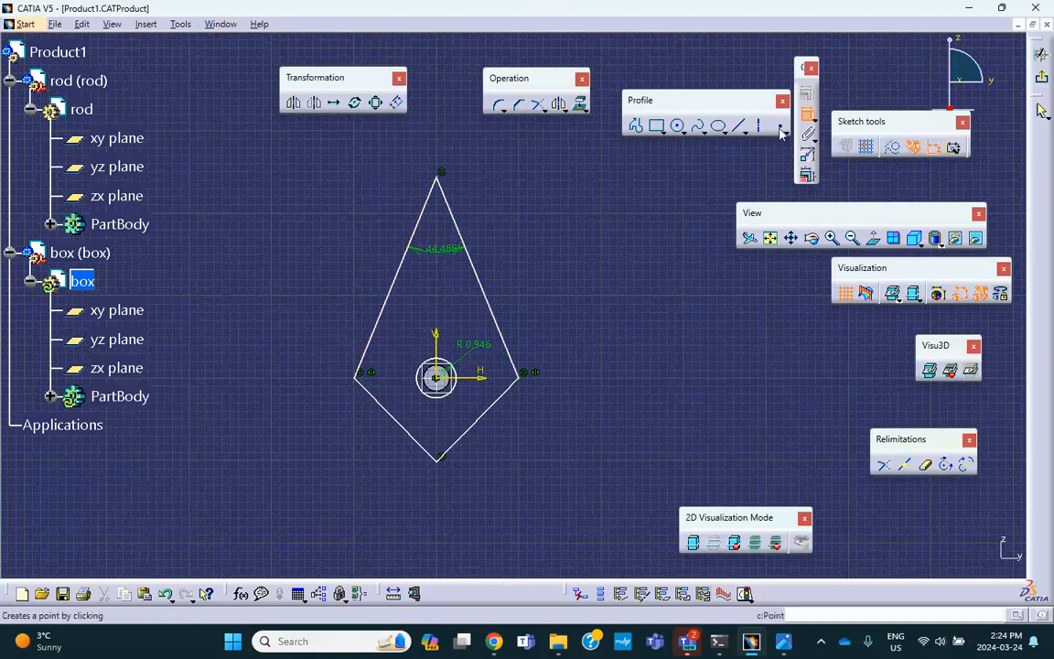
Dimension the angle between the upper and lower edges that meet at the profile's left vertex
{"action": "left_click", "coordinate": [375, 348]}
{"action": "left_click", "coordinate": [396, 415]}
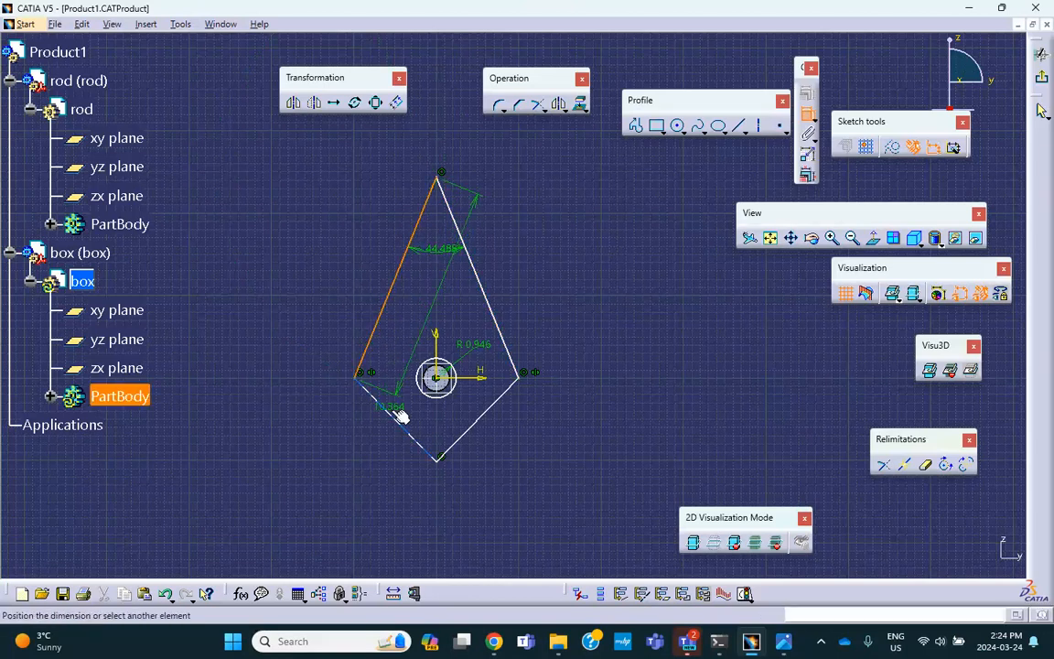
{"action": "left_click", "coordinate": [382, 379]}
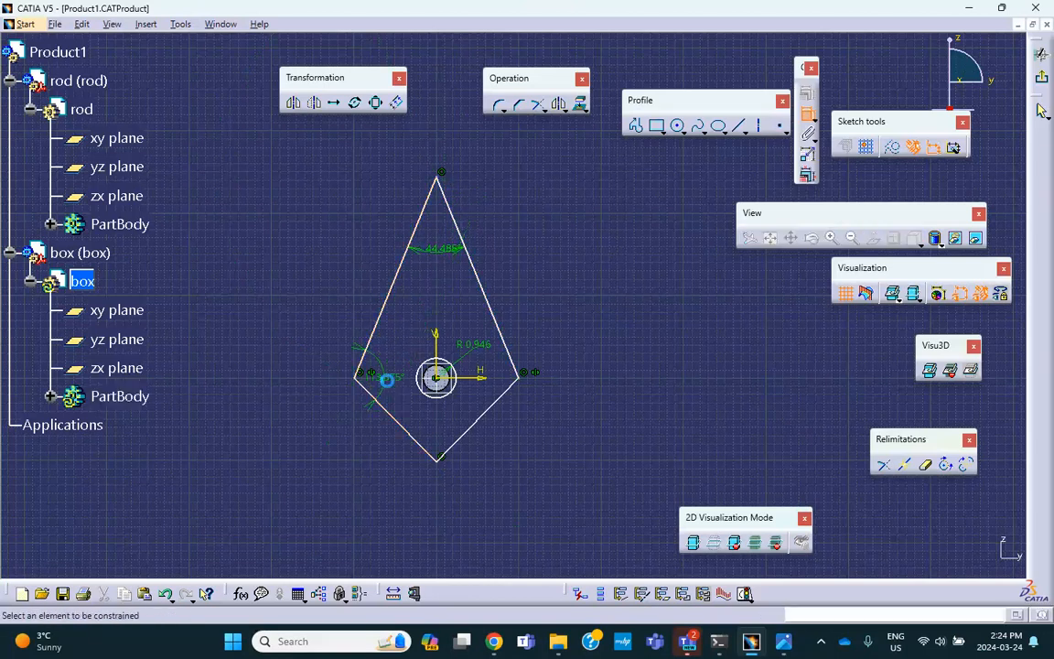
Dimension the vertical distance between the profile's upper and lower vertices
{"action": "left_click", "coordinate": [442, 175]}
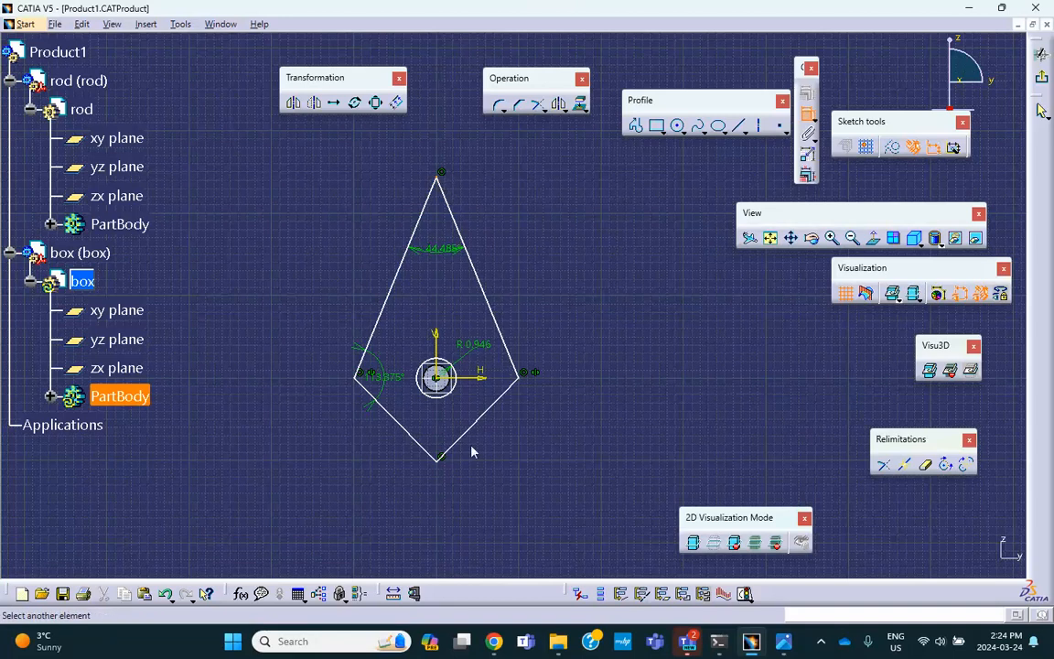
{"action": "left_click", "coordinate": [441, 458]}
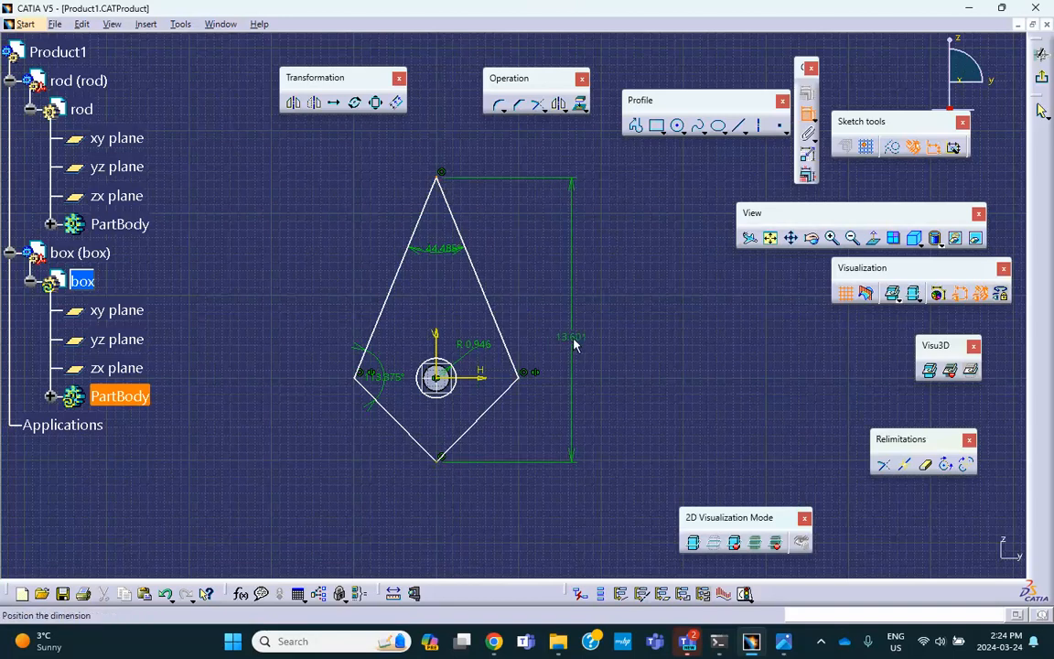
{"action": "left_click", "coordinate": [575, 343]}
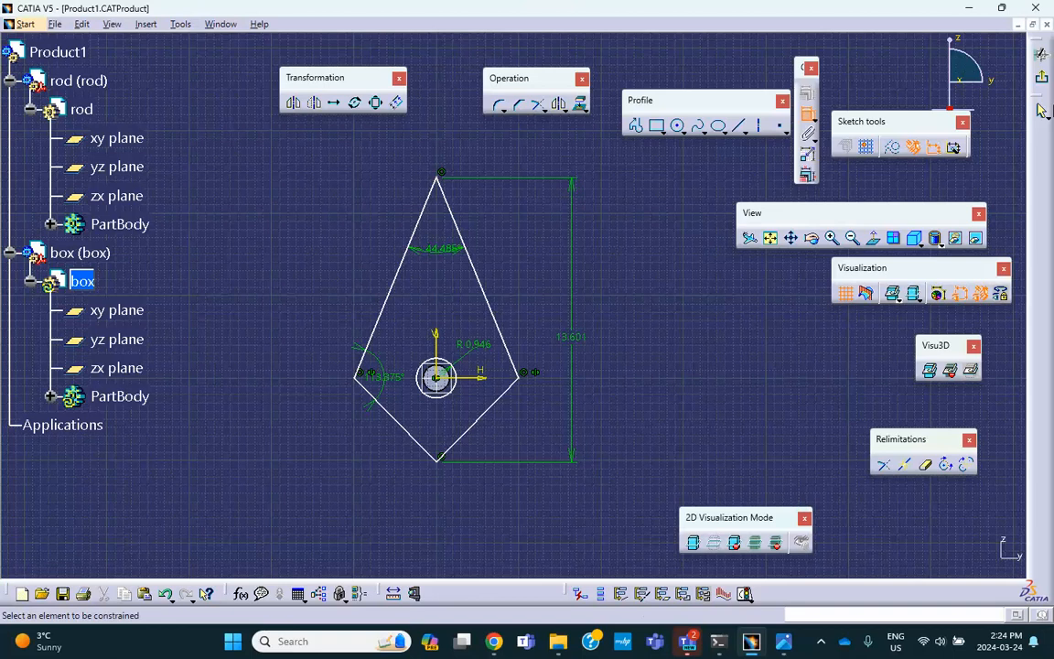
Exit the box sketch and pad it 0.787 in with mirrored extent
{"action": "left_click", "coordinate": [1044, 82]}
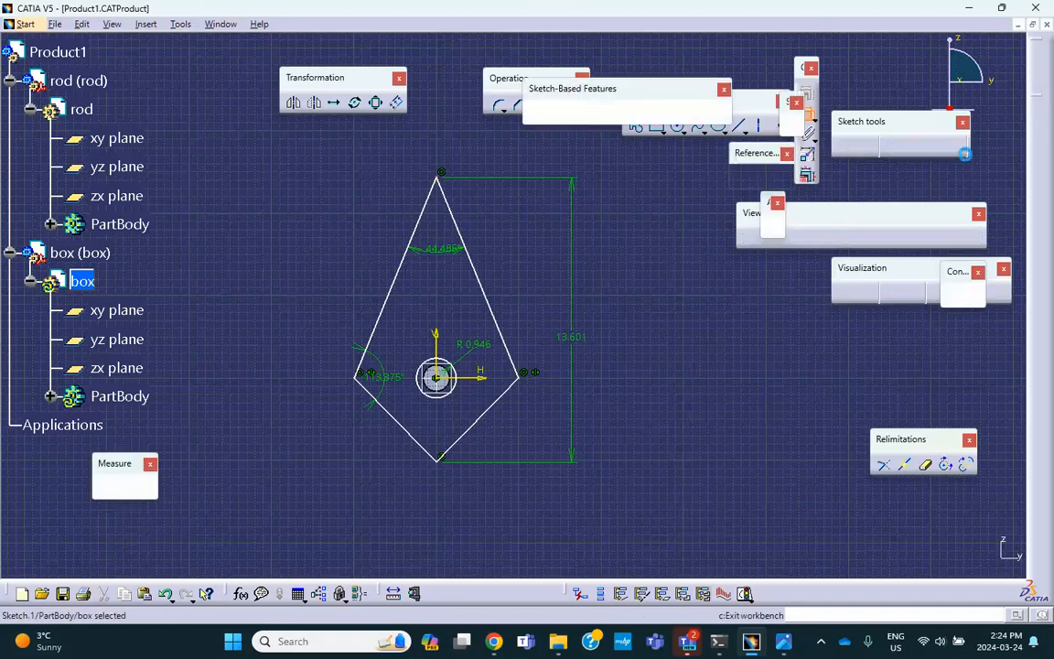
{"action": "left_click", "coordinate": [536, 116]}
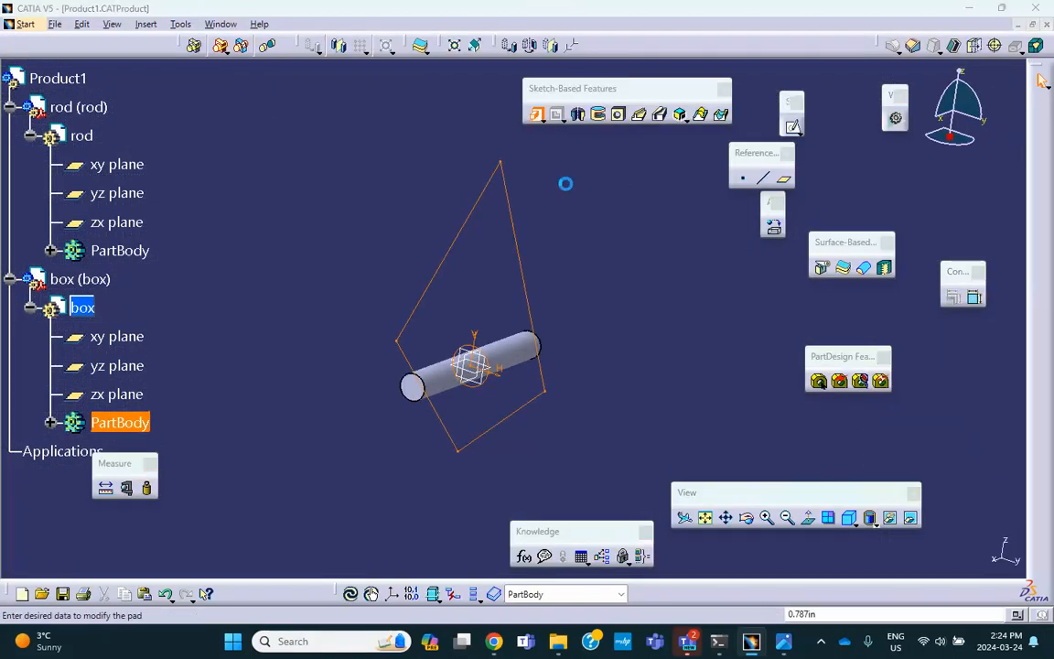
{"action": "left_click", "coordinate": [720, 360]}
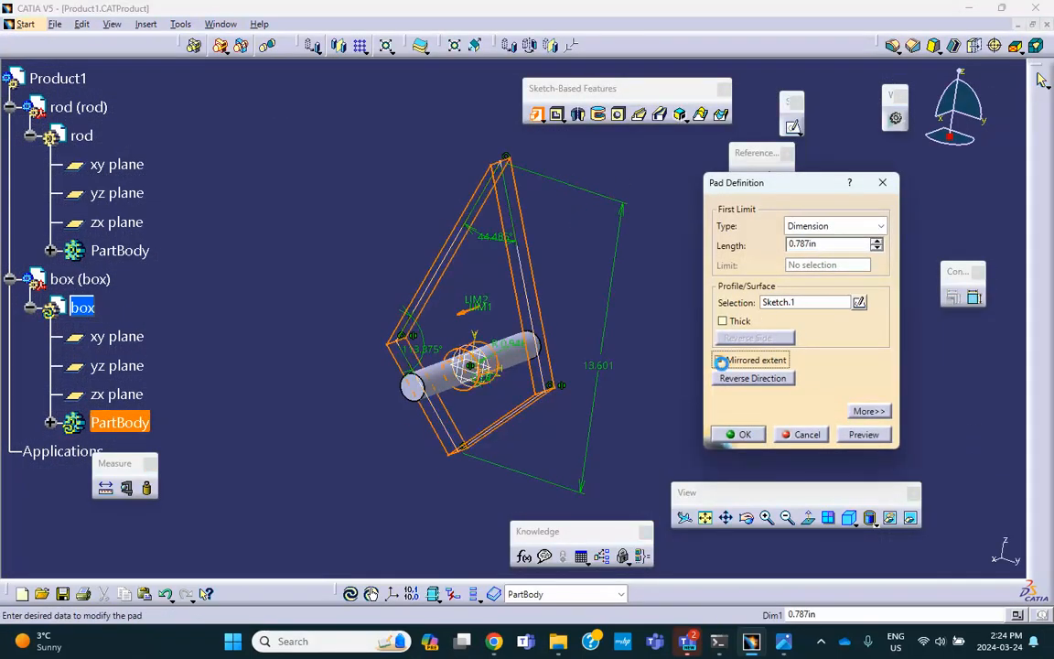
{"action": "left_click", "coordinate": [745, 436]}
{"action": "middle_click_drag", "start_coordinate": [699, 381], "coordinate": [567, 297]}
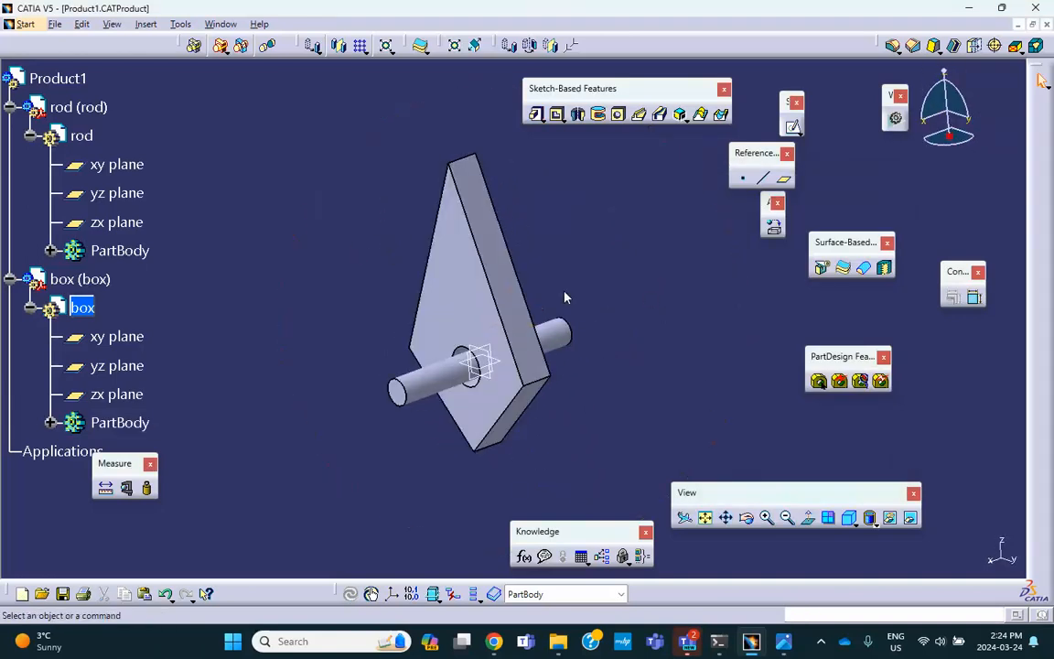
Activate the top-level Product1 to return to the assembly
{"action": "double_click", "coordinate": [58, 78]}
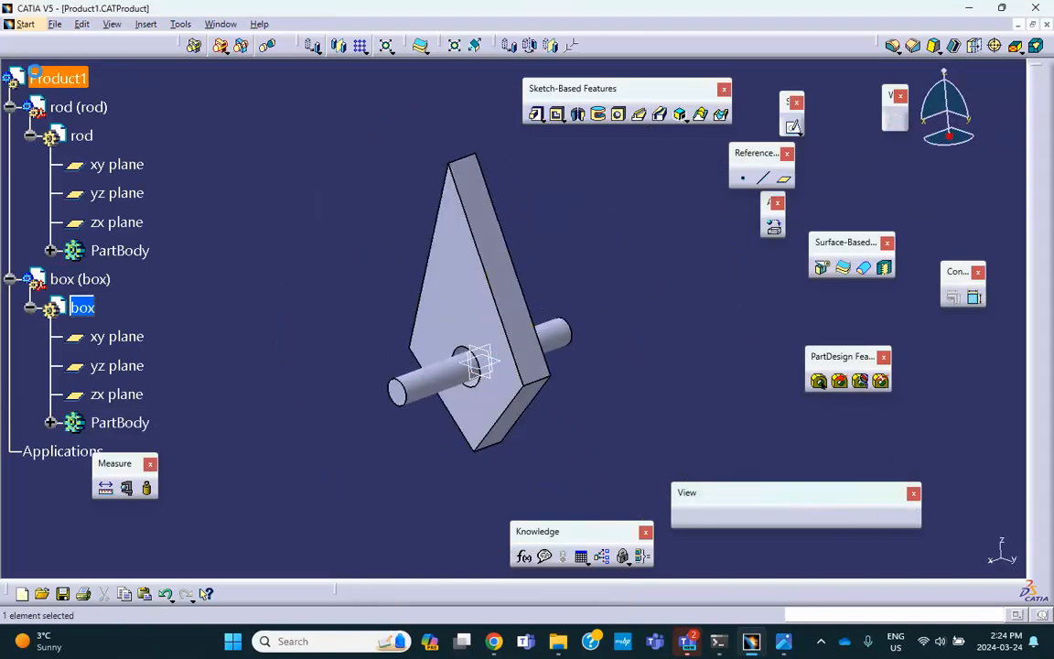
{"action": "middle_click_drag", "start_coordinate": [425, 245], "coordinate": [311, 229]}
{"action": "middle_click_drag", "start_coordinate": [475, 138], "coordinate": [401, 166]}
{"action": "left_click", "coordinate": [148, 78]}
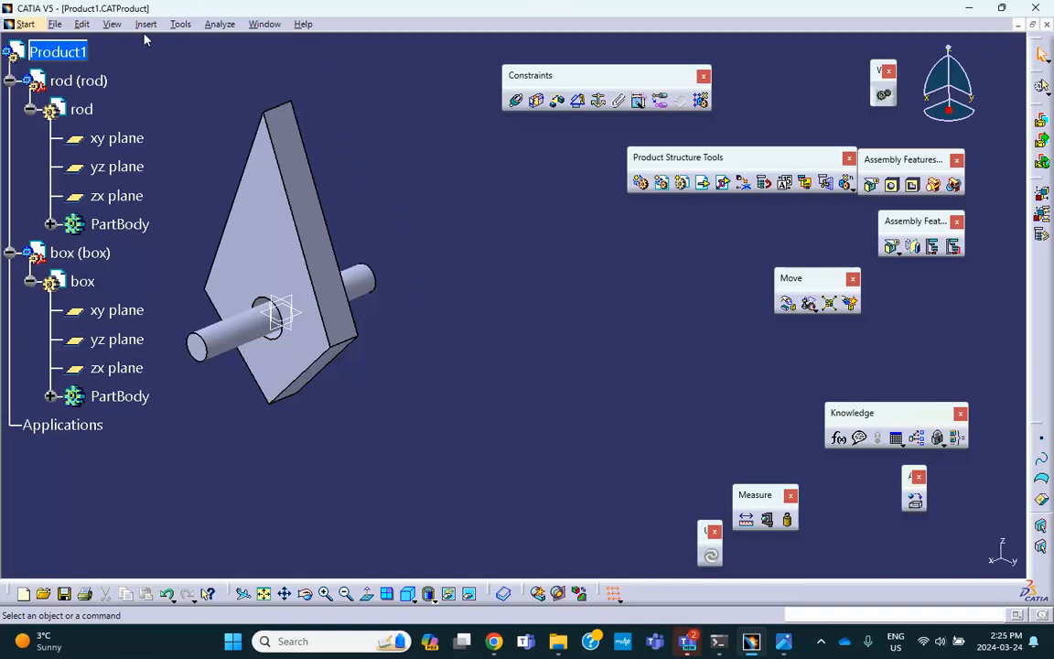
Check the Product Structure tree customization options for the activation of Parameters and Relations in the specification tree
{"action": "left_click", "coordinate": [180, 25]}
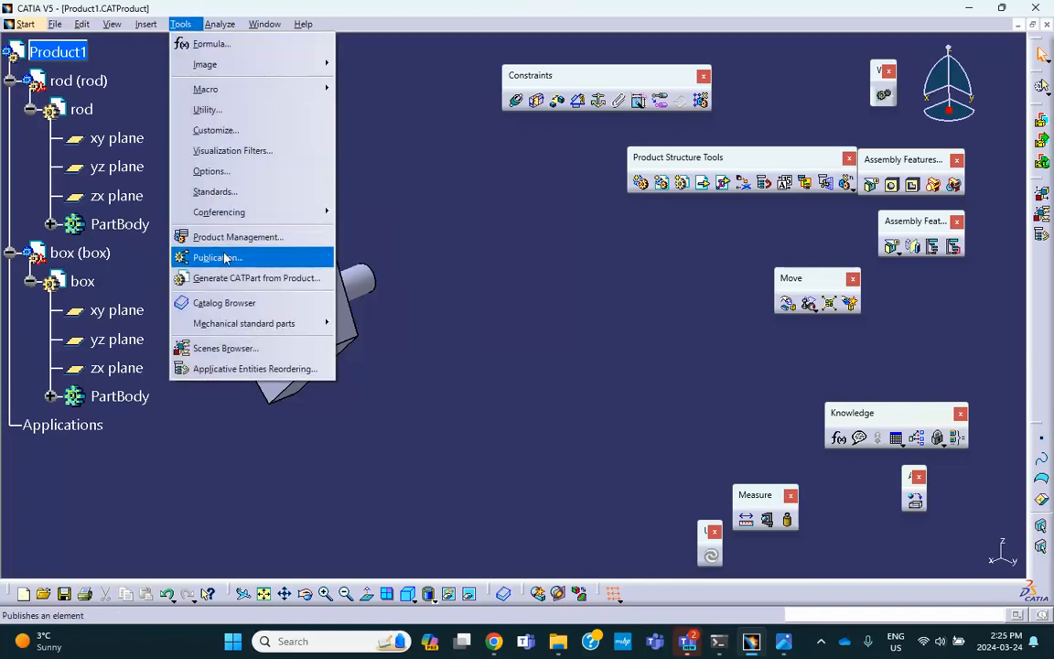
{"action": "left_click", "coordinate": [211, 171]}
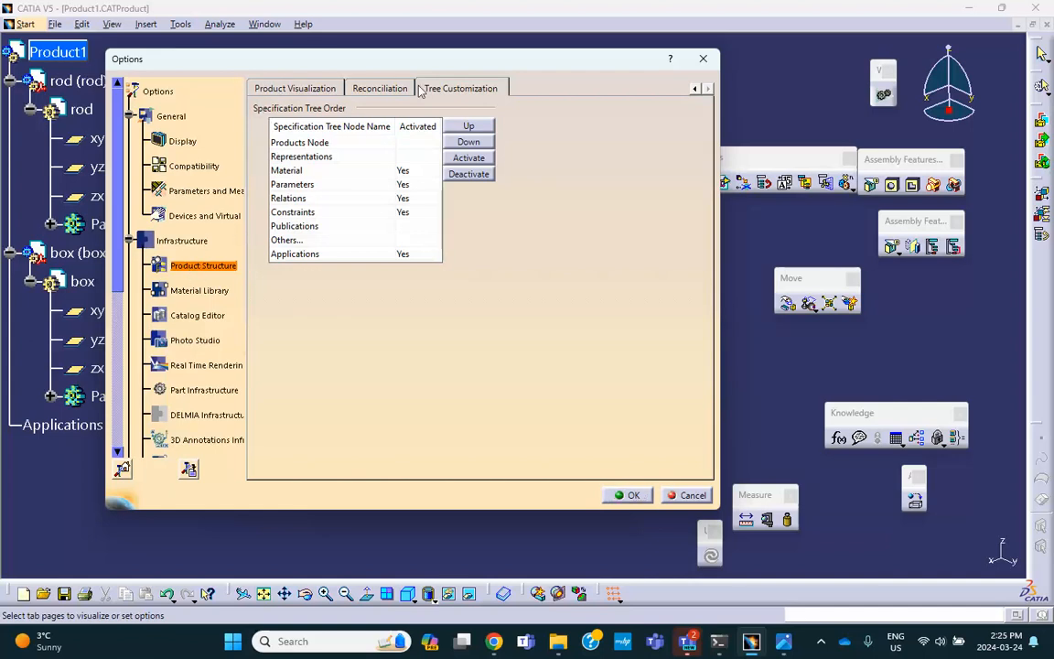
{"action": "left_click", "coordinate": [186, 243]}
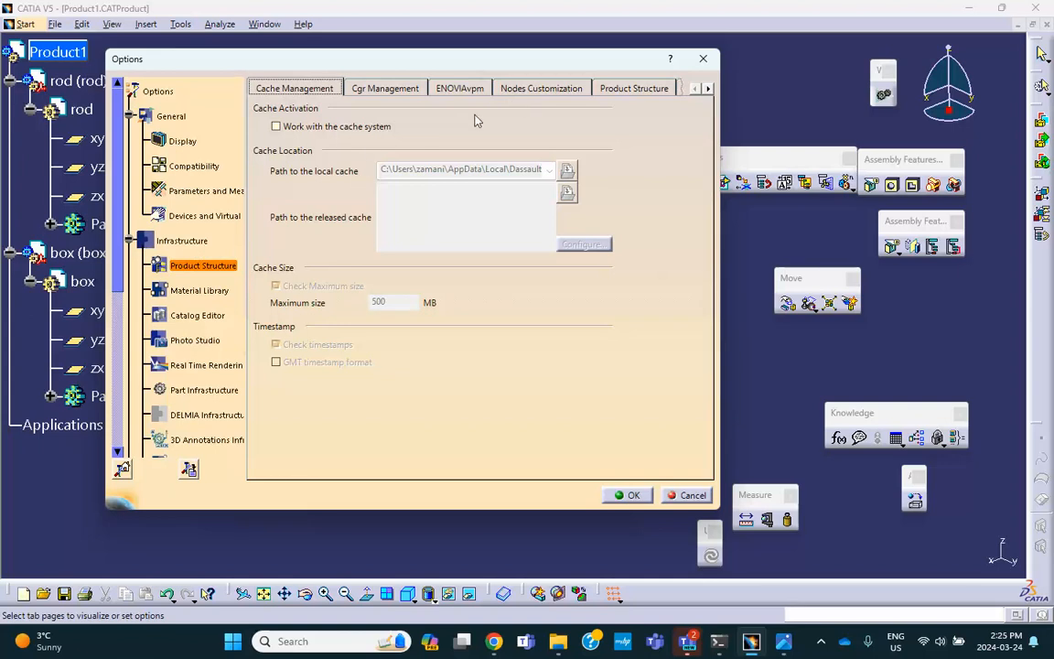
{"action": "left_click", "coordinate": [709, 89]}
{"action": "left_click", "coordinate": [709, 89]}
{"action": "left_click", "coordinate": [709, 89]}
{"action": "left_click", "coordinate": [709, 88]}
{"action": "left_click", "coordinate": [549, 89]}
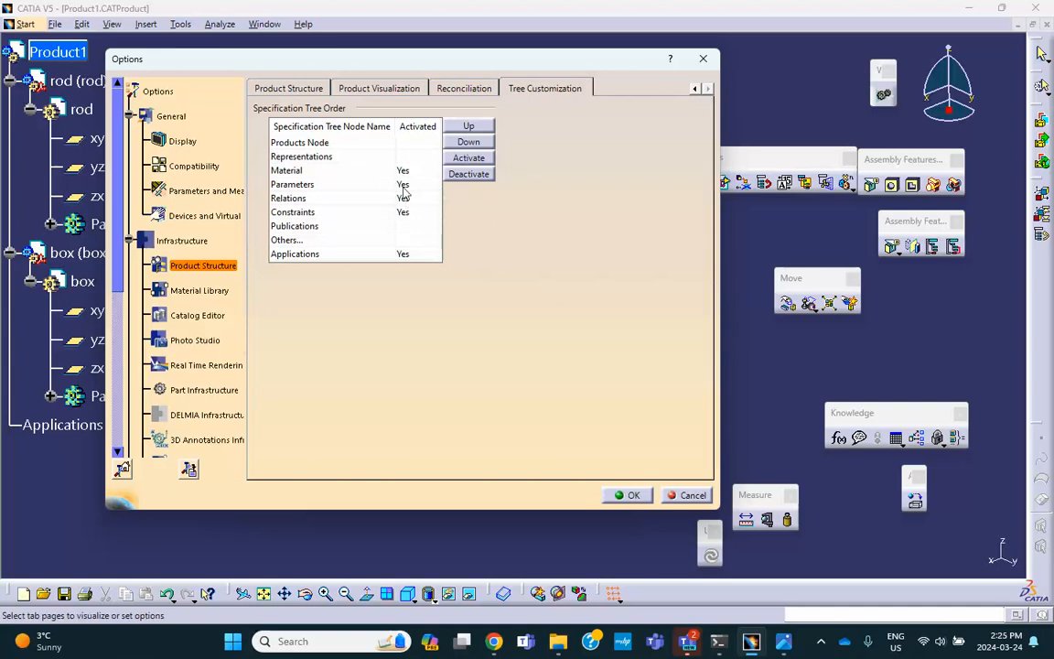
{"action": "left_click", "coordinate": [622, 496]}
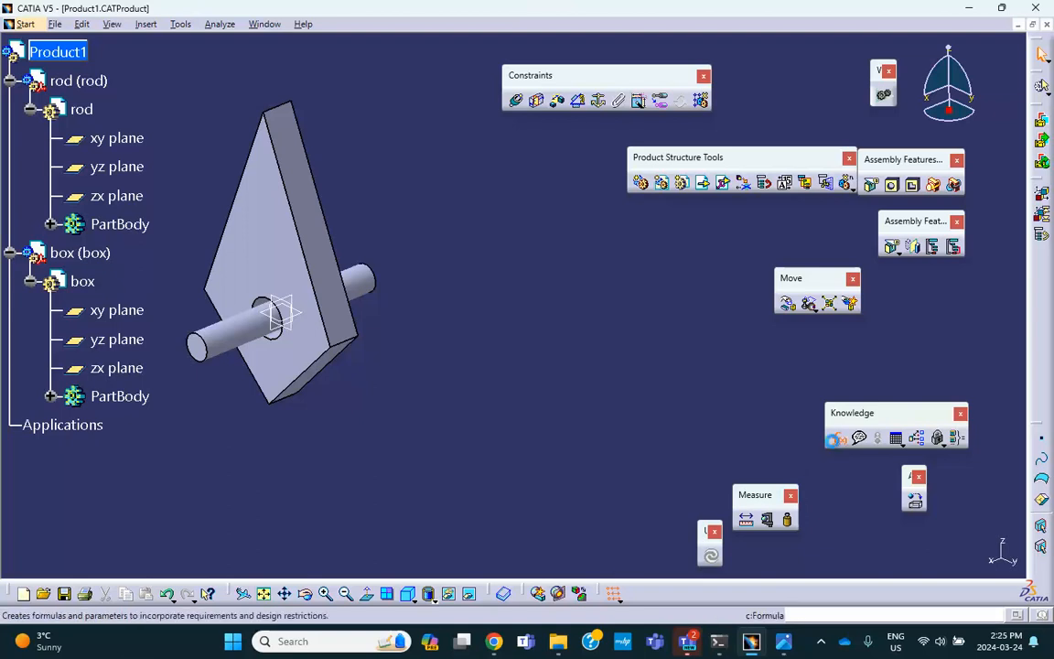
Open the Formulas editor and create a single-value Angle parameter in Product1 named alfa with a value of 45 deg
{"action": "left_click", "coordinate": [837, 438]}
{"action": "middle_click_drag", "start_coordinate": [400, 171], "coordinate": [372, 143]}
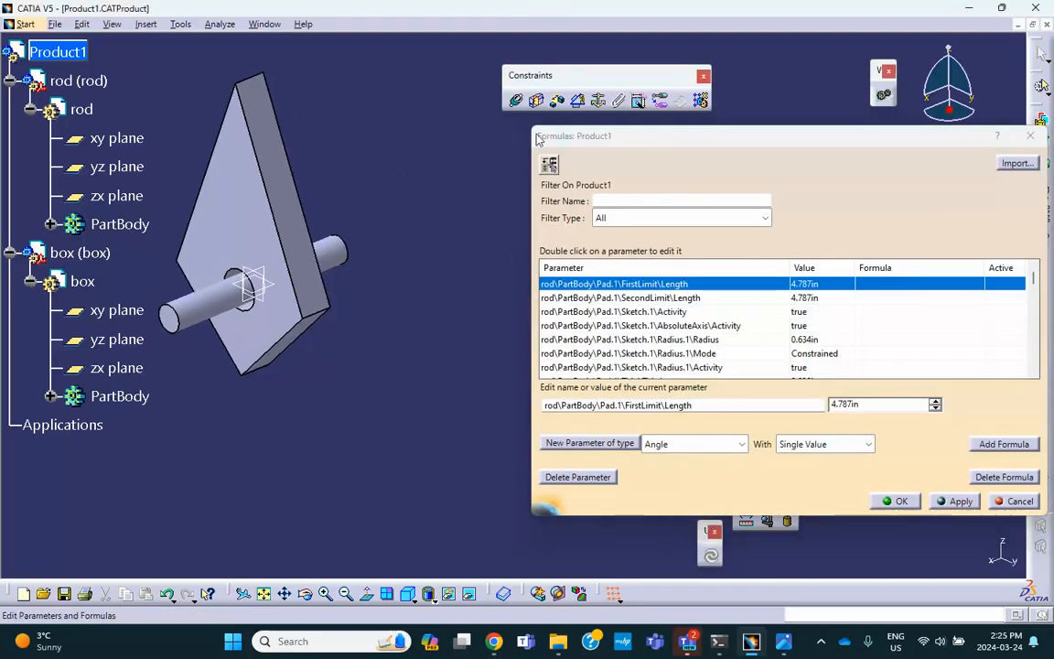
{"action": "left_click", "coordinate": [75, 57]}
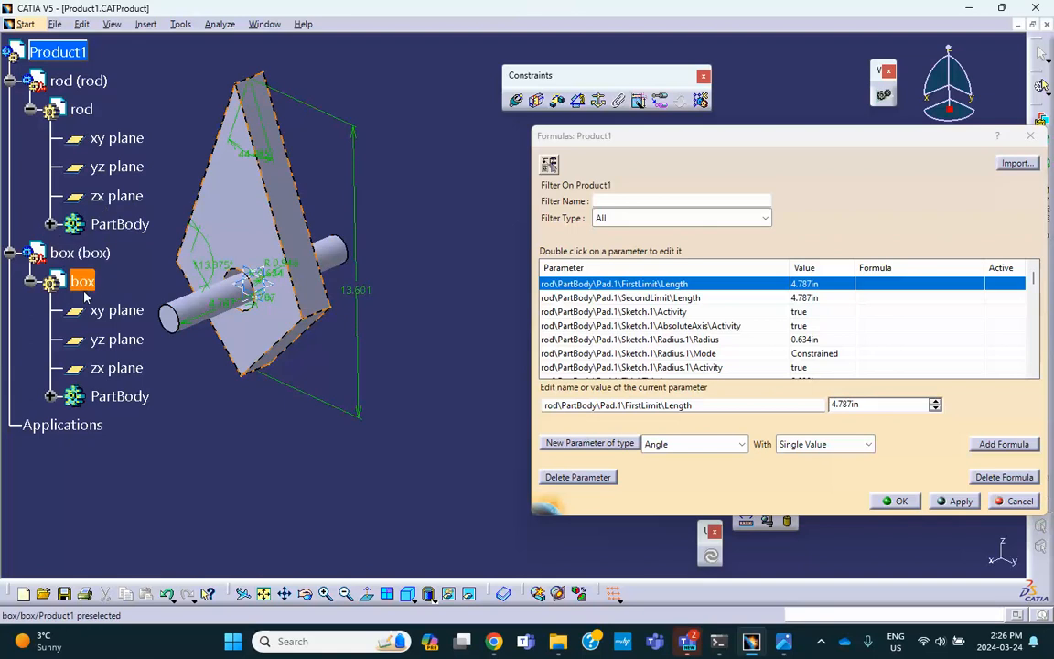
{"action": "left_click", "coordinate": [80, 249]}
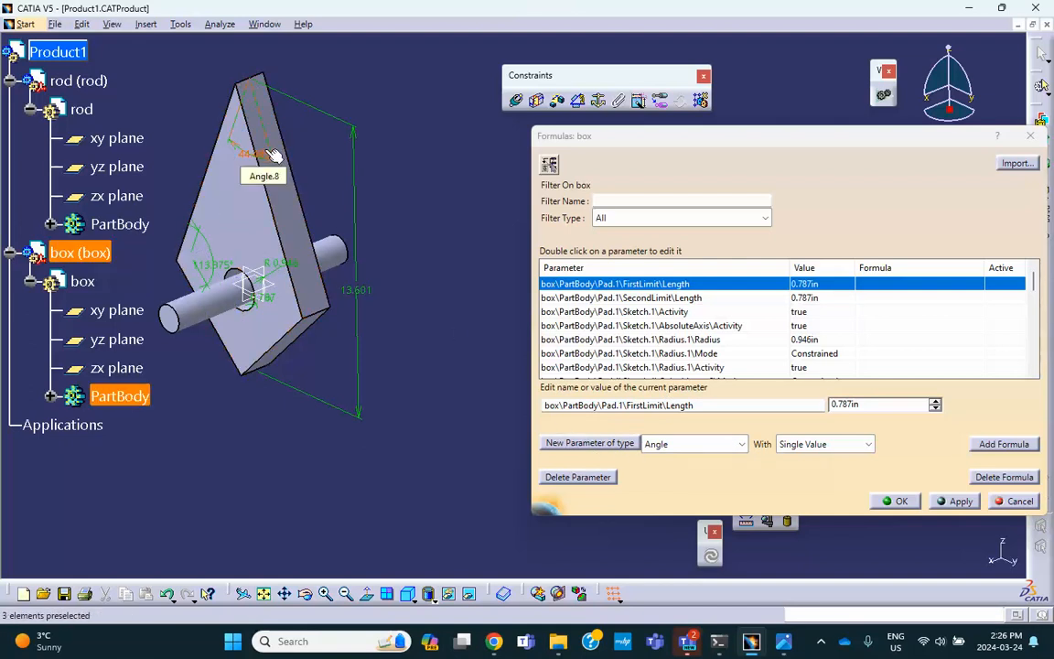
{"action": "left_click", "coordinate": [616, 443]}
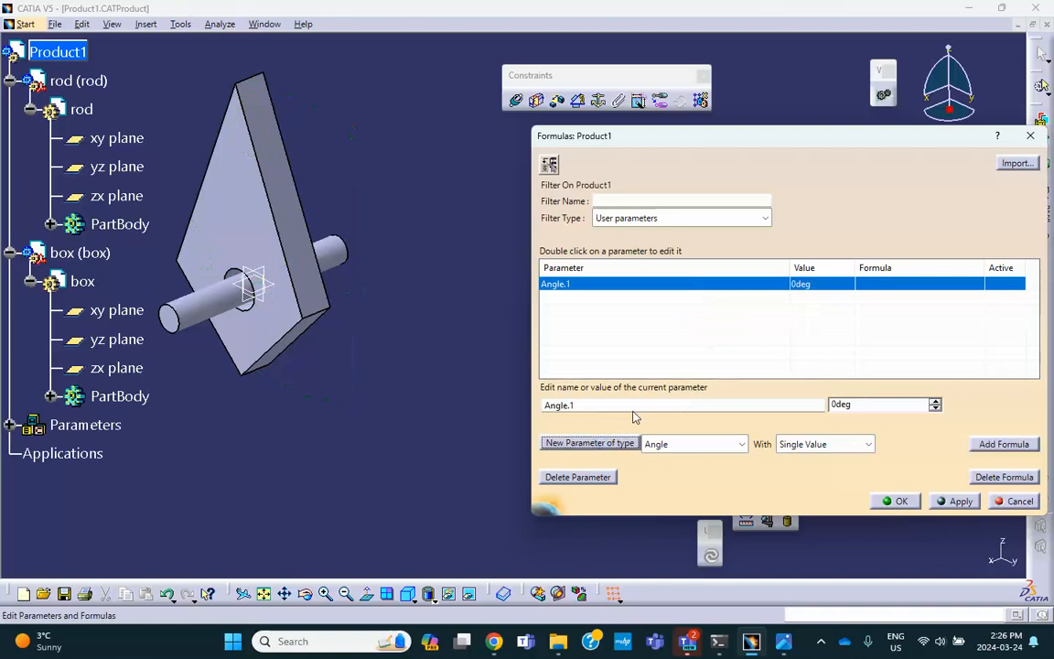
{"action": "double_click", "coordinate": [605, 405]}
{"action": "type", "text": "a"}
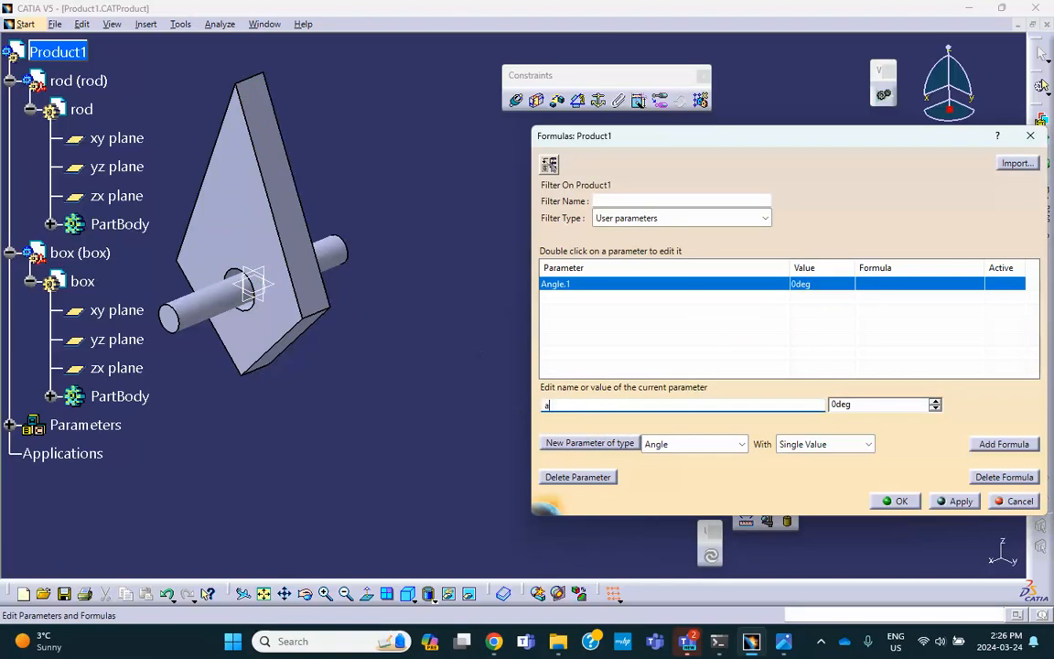
{"action": "type", "text": "lfa"}
{"action": "left_click_drag", "start_coordinate": [863, 404], "coordinate": [752, 413]}
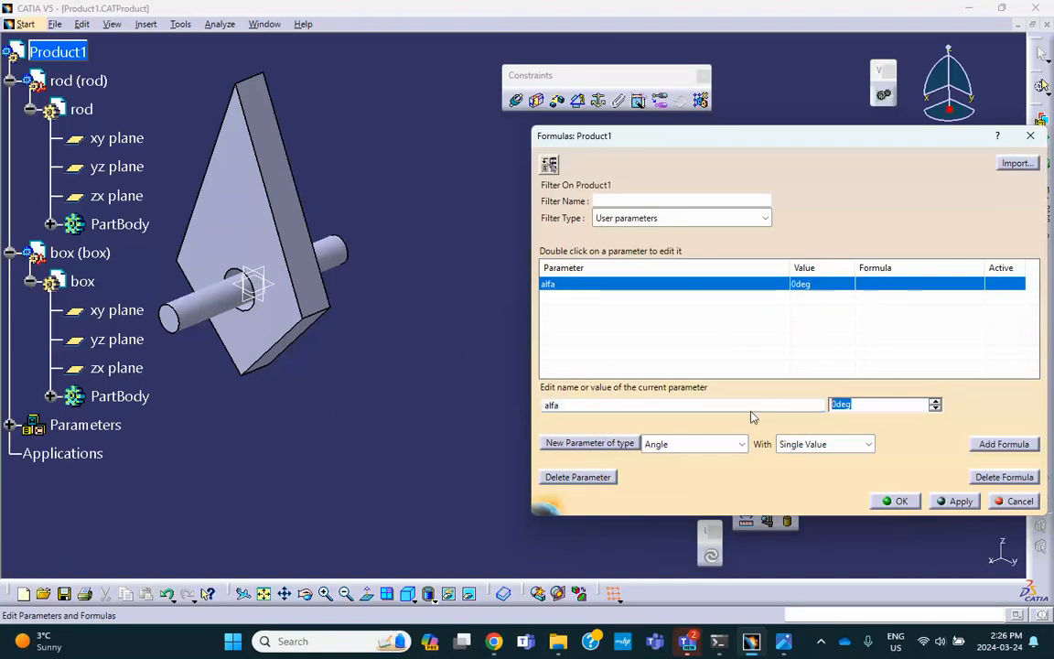
{"action": "type", "text": "45"}
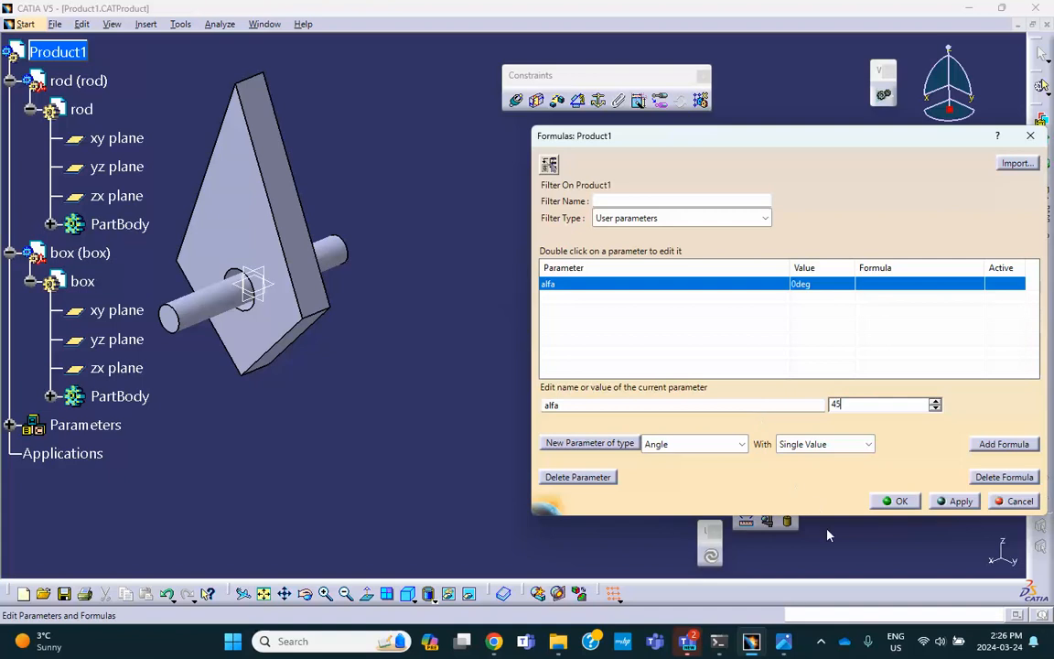
Add a second single-value Angle parameter named beta to Product1
{"action": "left_click", "coordinate": [568, 443]}
{"action": "double_click", "coordinate": [568, 404]}
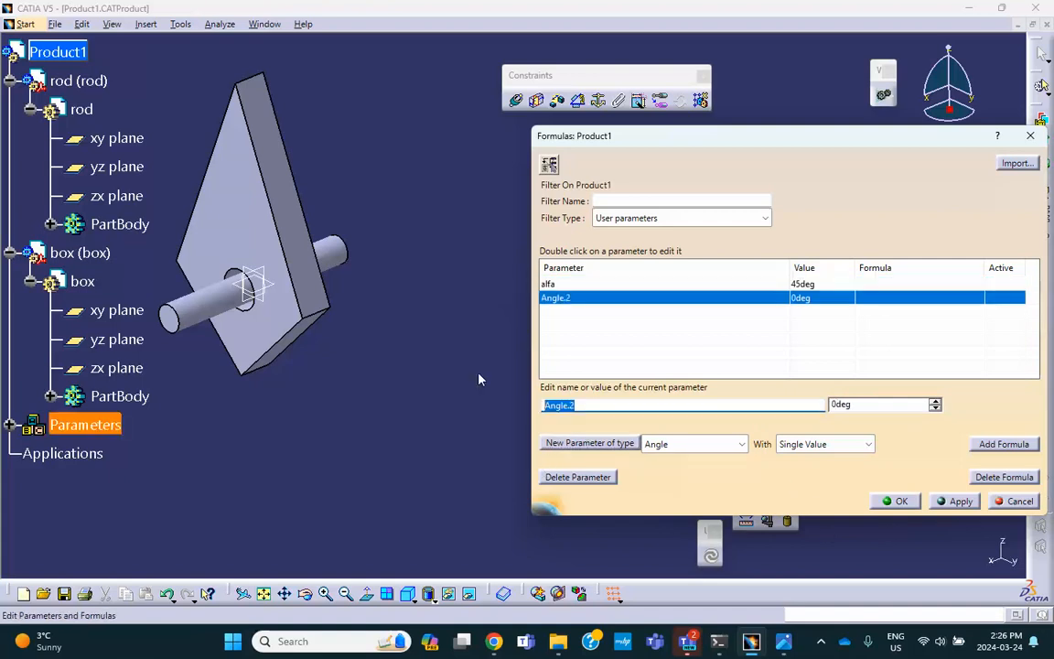
{"action": "type", "text": "beta"}
Expand the Parameters node and compare the formula parameter lists of the box, Product1 and the rod
{"action": "left_click", "coordinate": [91, 252]}
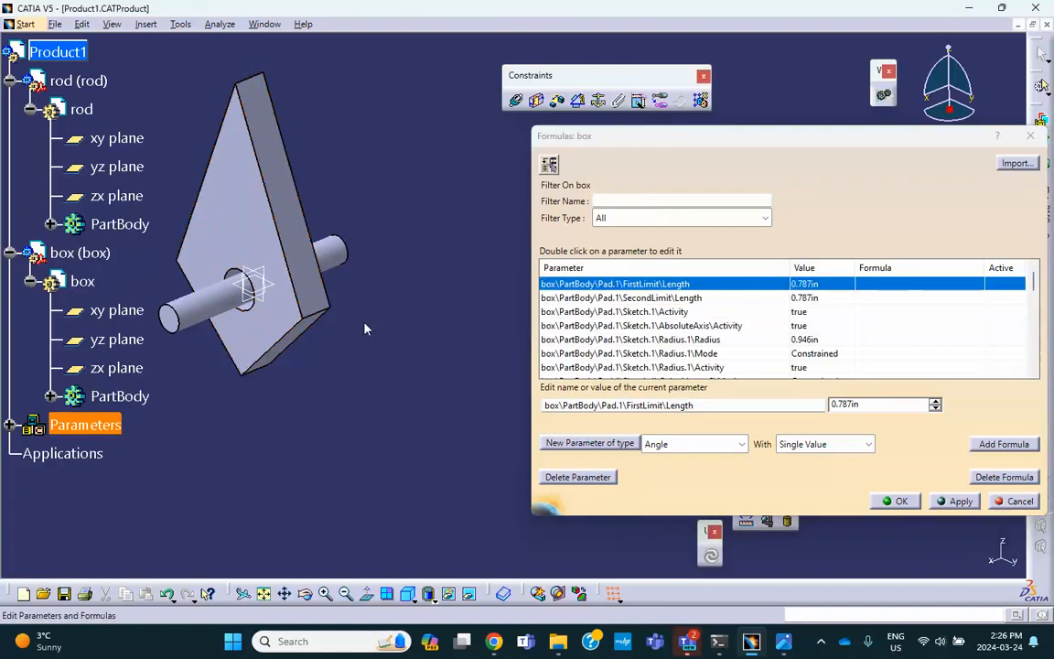
{"action": "left_click", "coordinate": [9, 425]}
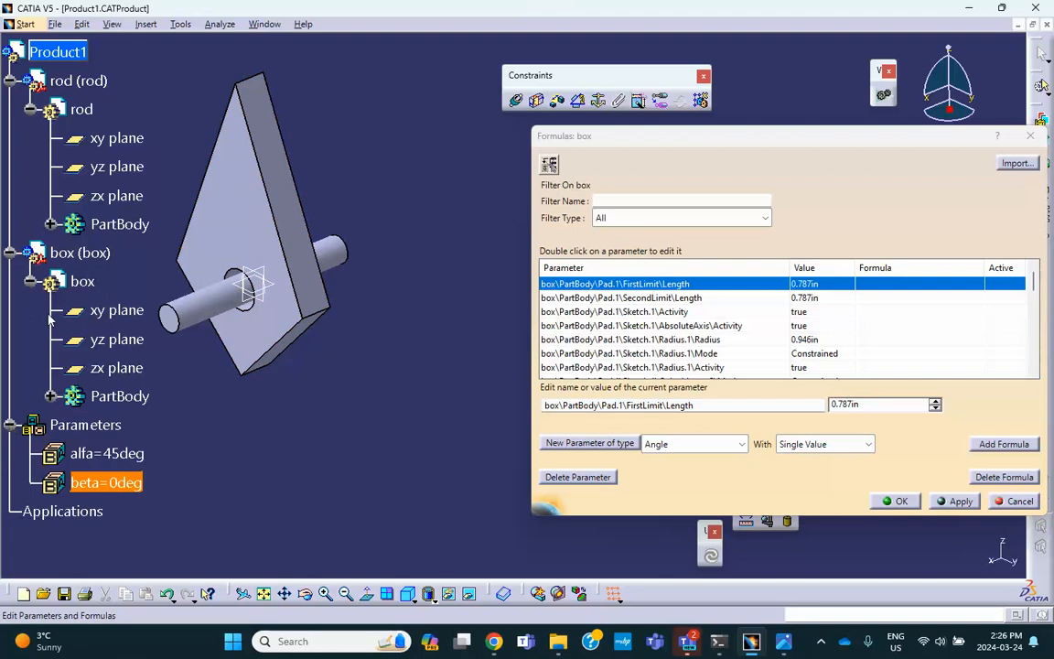
{"action": "left_click", "coordinate": [57, 51]}
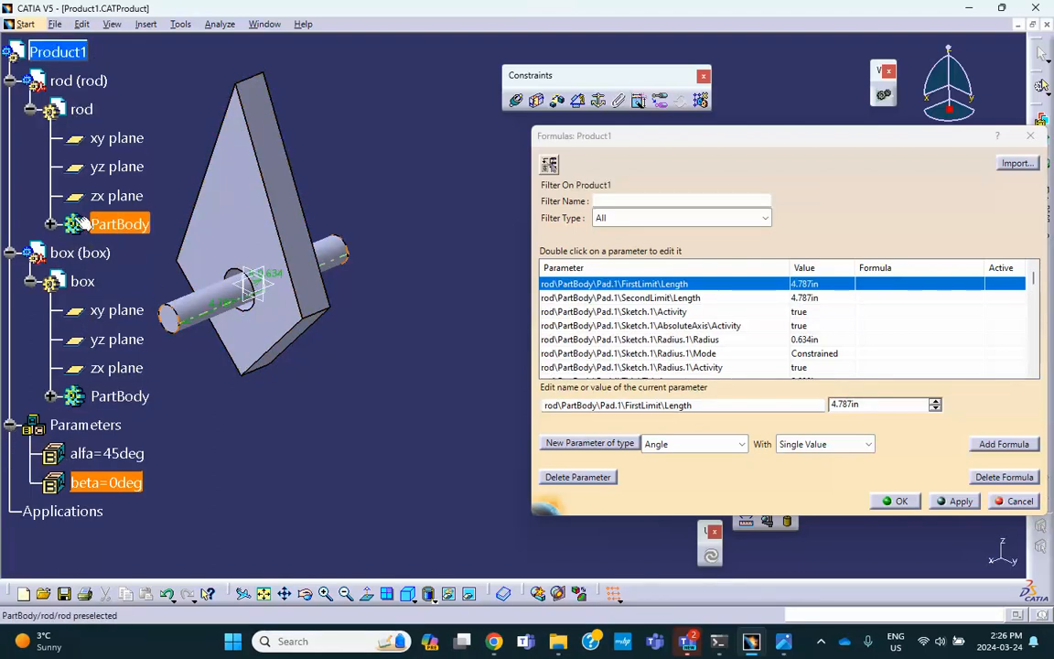
{"action": "left_click", "coordinate": [82, 256]}
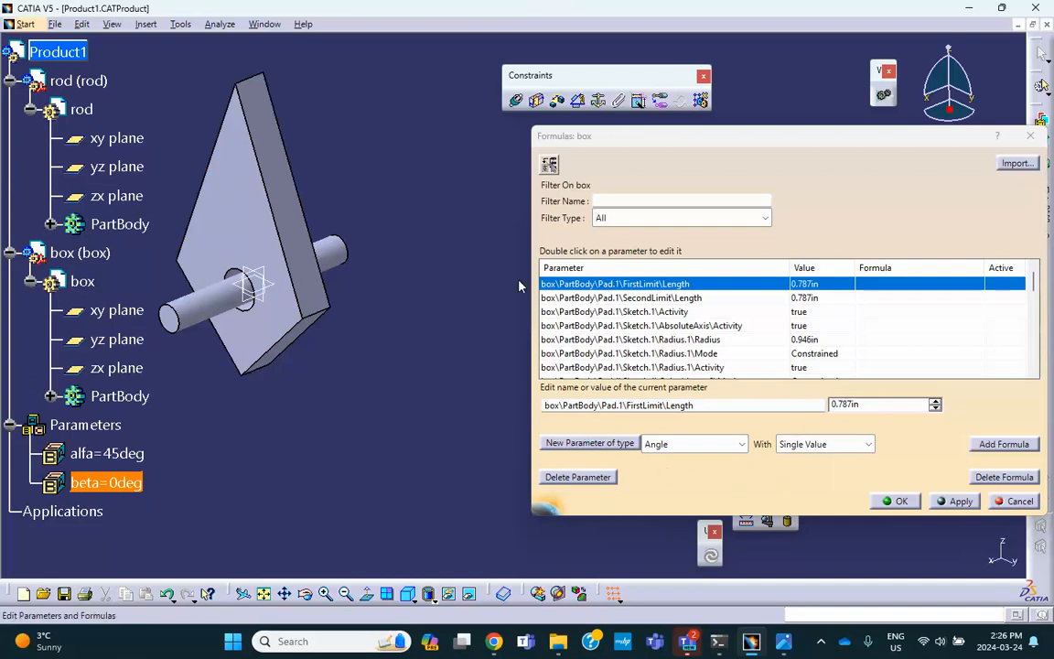
{"action": "left_click", "coordinate": [78, 54]}
{"action": "middle_click_drag", "start_coordinate": [274, 147], "coordinate": [307, 100]}
{"action": "middle_click_drag", "start_coordinate": [231, 181], "coordinate": [433, 153]}
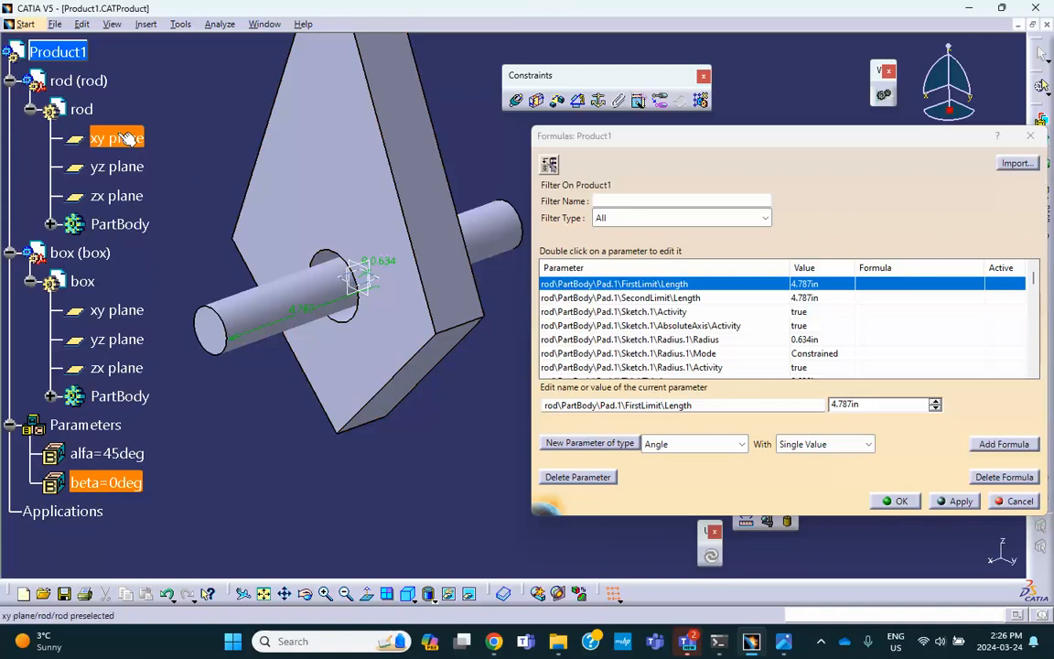
{"action": "left_click", "coordinate": [84, 109]}
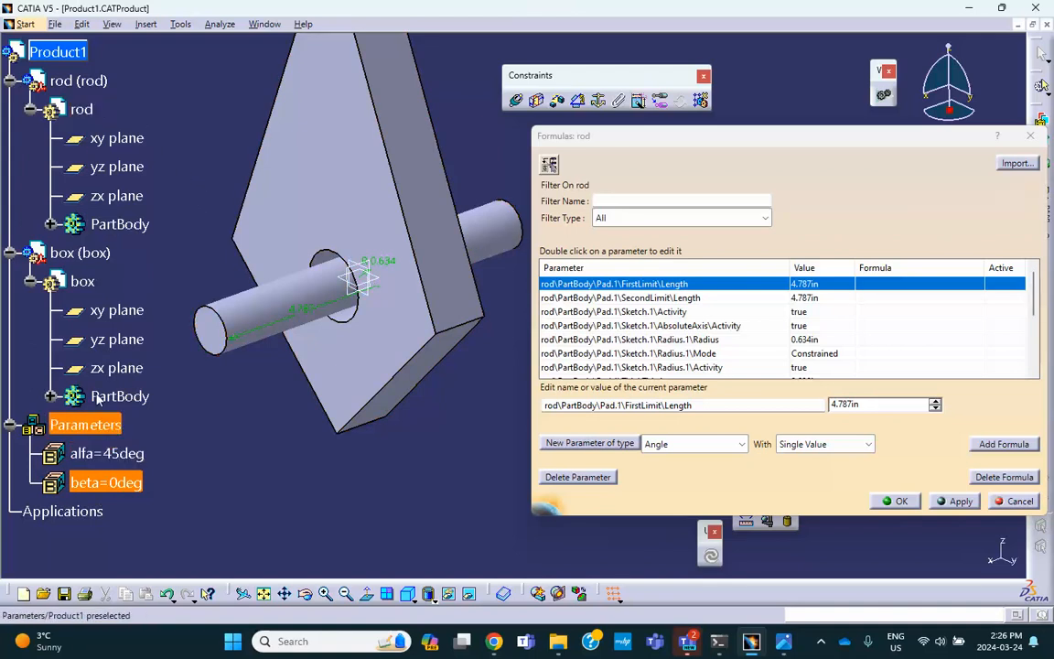
With the formulas filtered on Product1, set the box sketch's angle at the diamond's left vertex to 114 deg and apply it
{"action": "left_click", "coordinate": [57, 52]}
{"action": "middle_click_drag", "start_coordinate": [201, 127], "coordinate": [233, 203]}
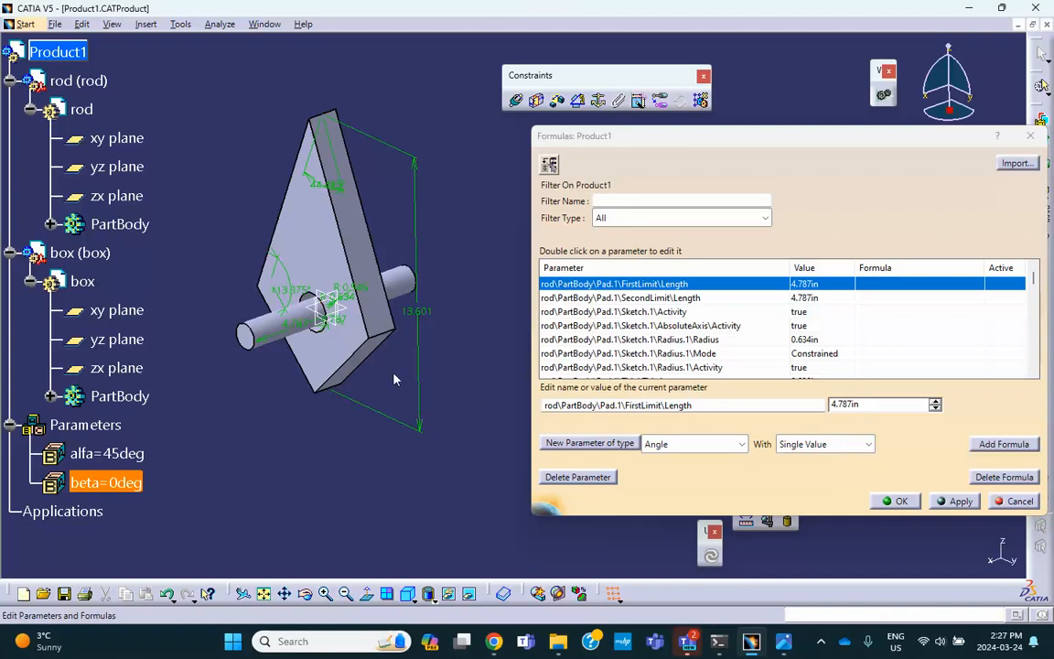
{"action": "left_click", "coordinate": [290, 288]}
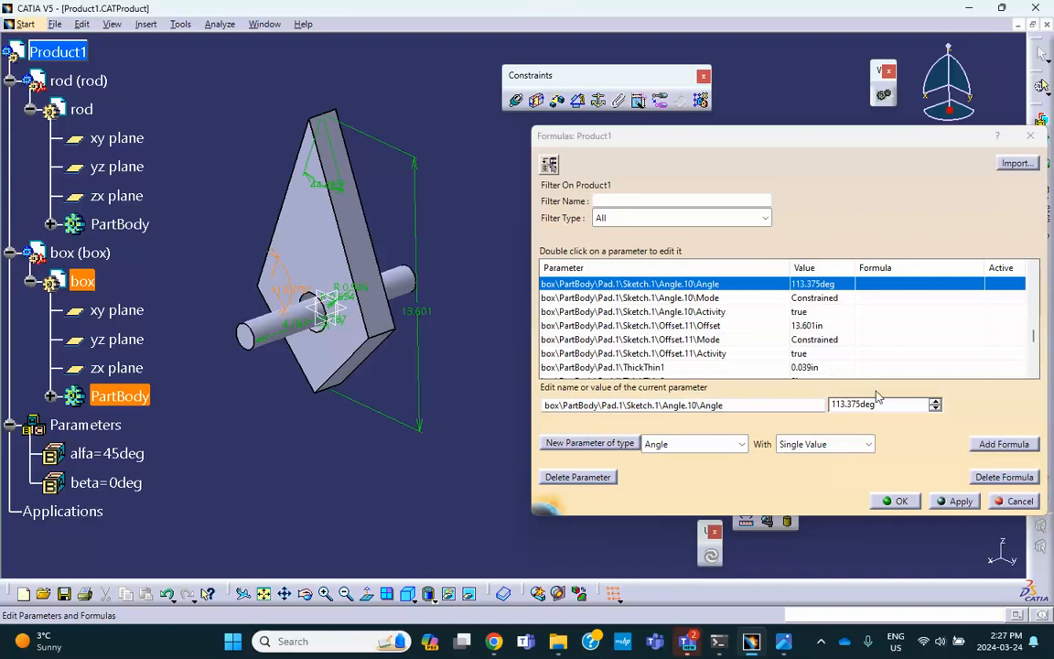
{"action": "left_click_drag", "start_coordinate": [876, 404], "coordinate": [857, 408]}
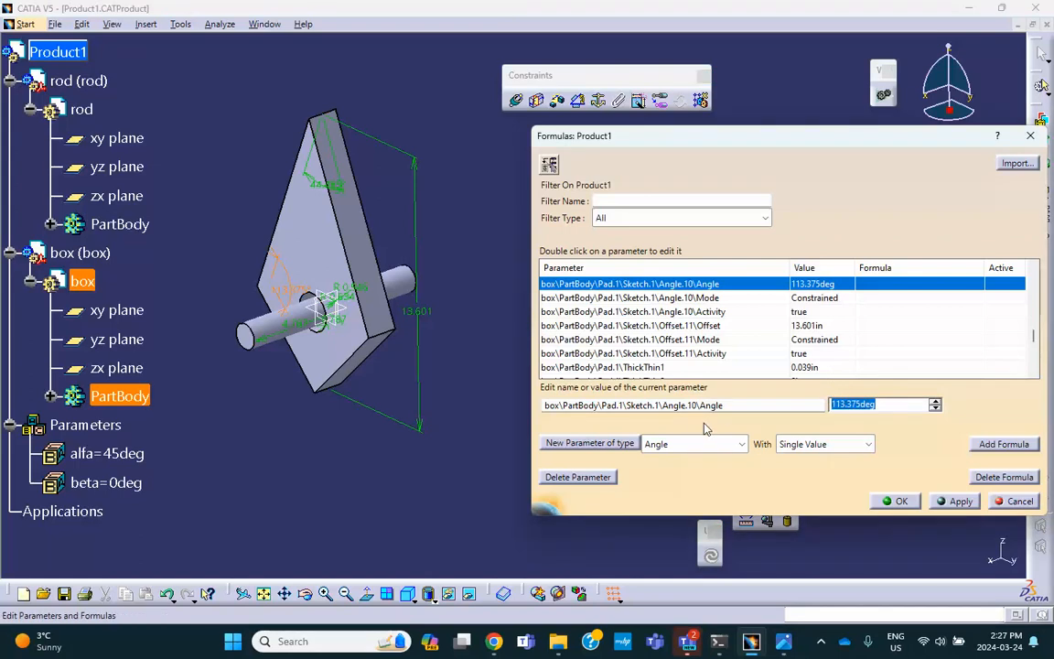
{"action": "type", "text": "114"}
{"action": "left_click", "coordinate": [954, 503]}
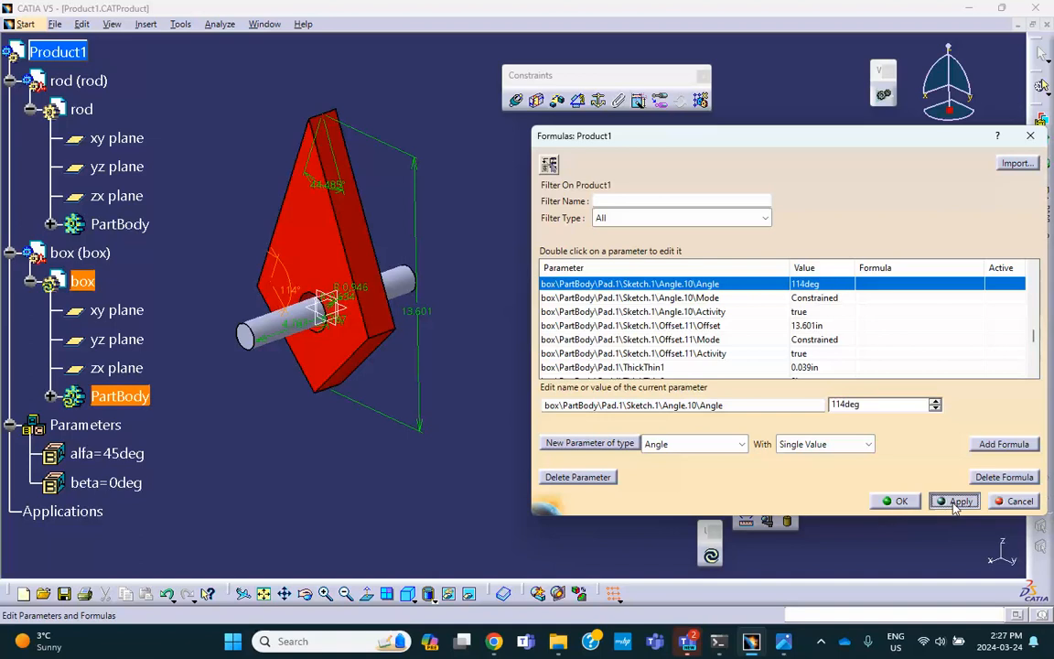
Create a single-value Length parameter in Product1 named R with a value of 1 in
{"action": "left_click", "coordinate": [695, 451]}
{"action": "scroll", "coordinate": [671, 71], "scroll_direction": "up", "scroll_amount": 2}
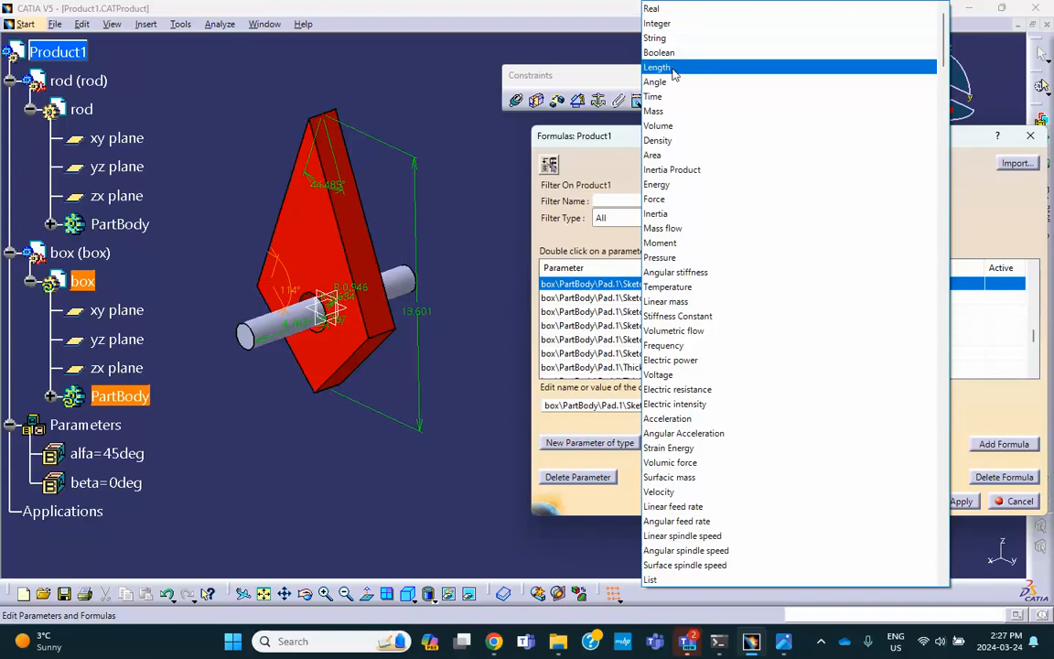
{"action": "left_click", "coordinate": [671, 68]}
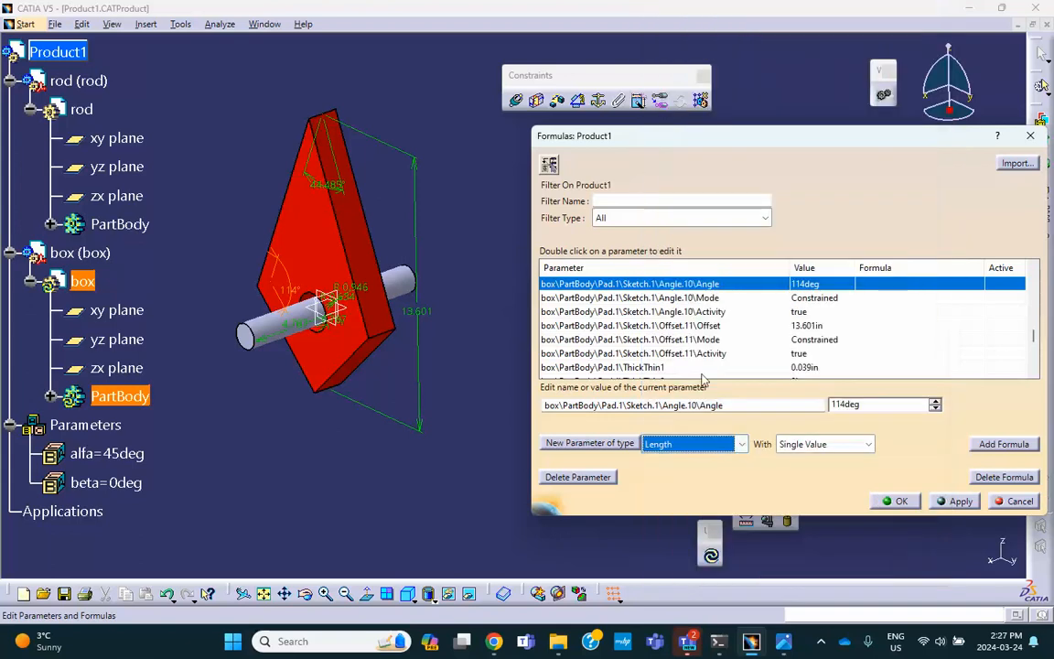
{"action": "left_click", "coordinate": [607, 445]}
{"action": "left_click", "coordinate": [597, 403]}
{"action": "double_click", "coordinate": [598, 404]}
{"action": "type", "text": "R"}
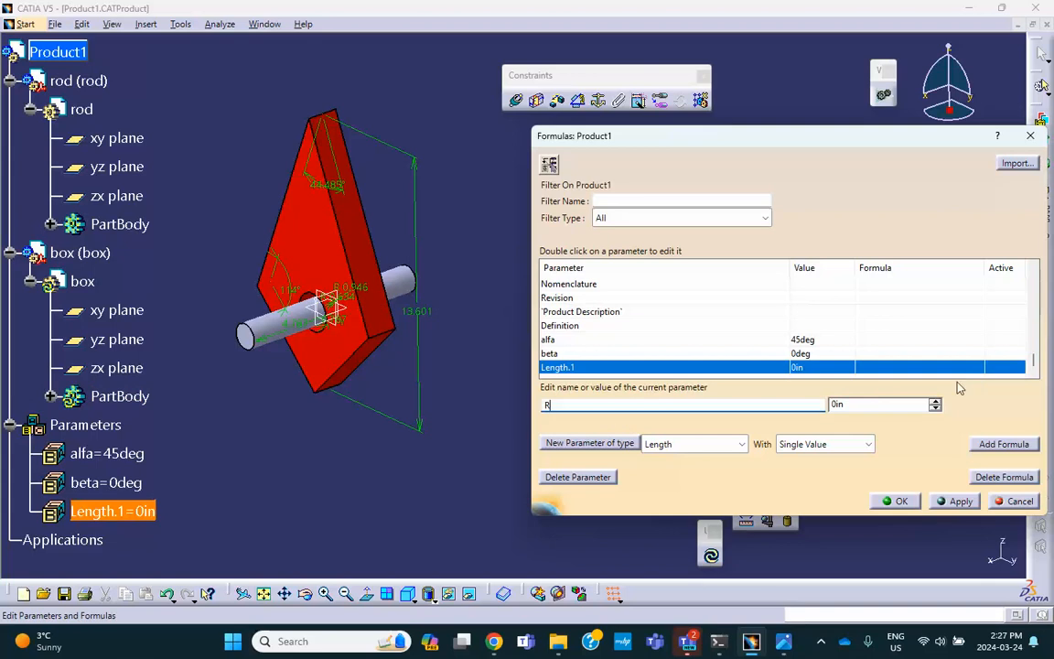
{"action": "left_click", "coordinate": [835, 404]}
{"action": "type", "text": "1"}
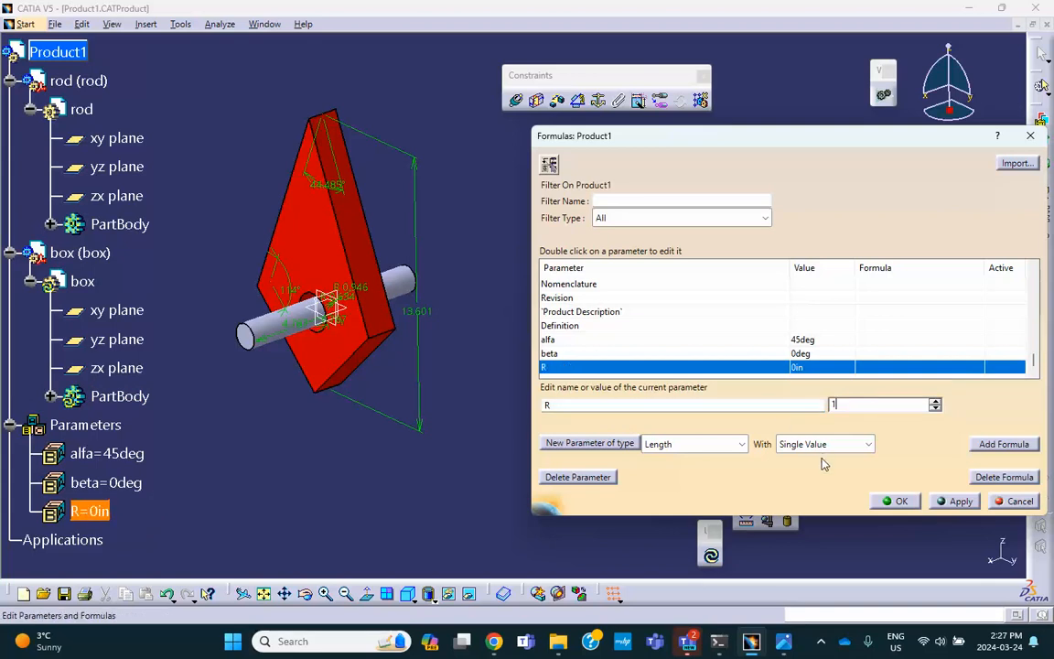
Create a single-value Length parameter in Product1 named H with a value of 13 in
{"action": "left_click", "coordinate": [607, 443]}
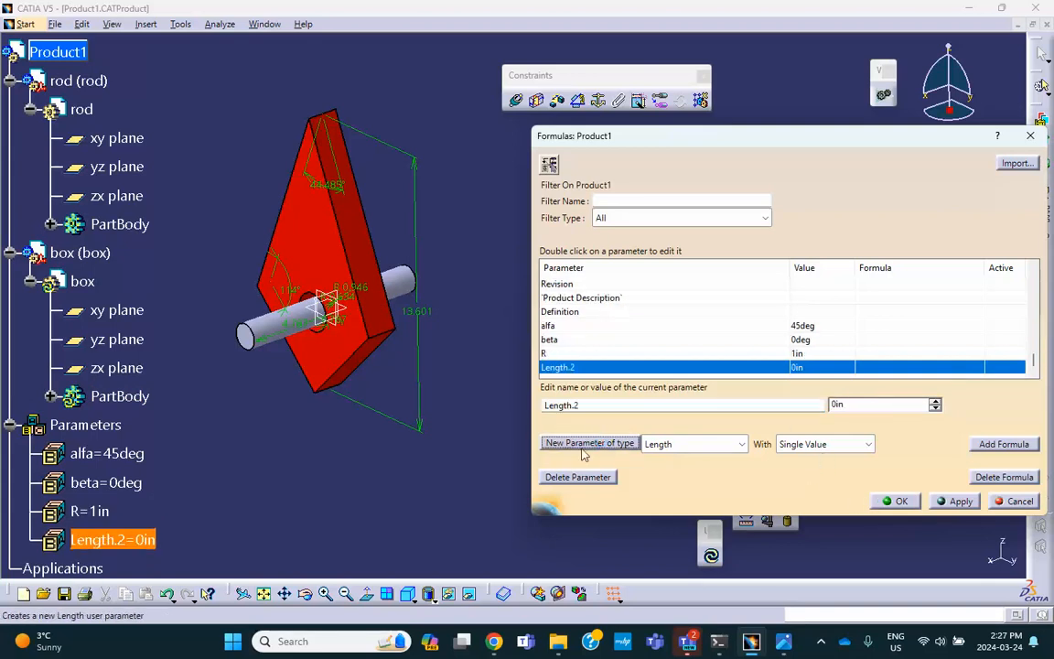
{"action": "left_click", "coordinate": [587, 404]}
{"action": "type", "text": "H"}
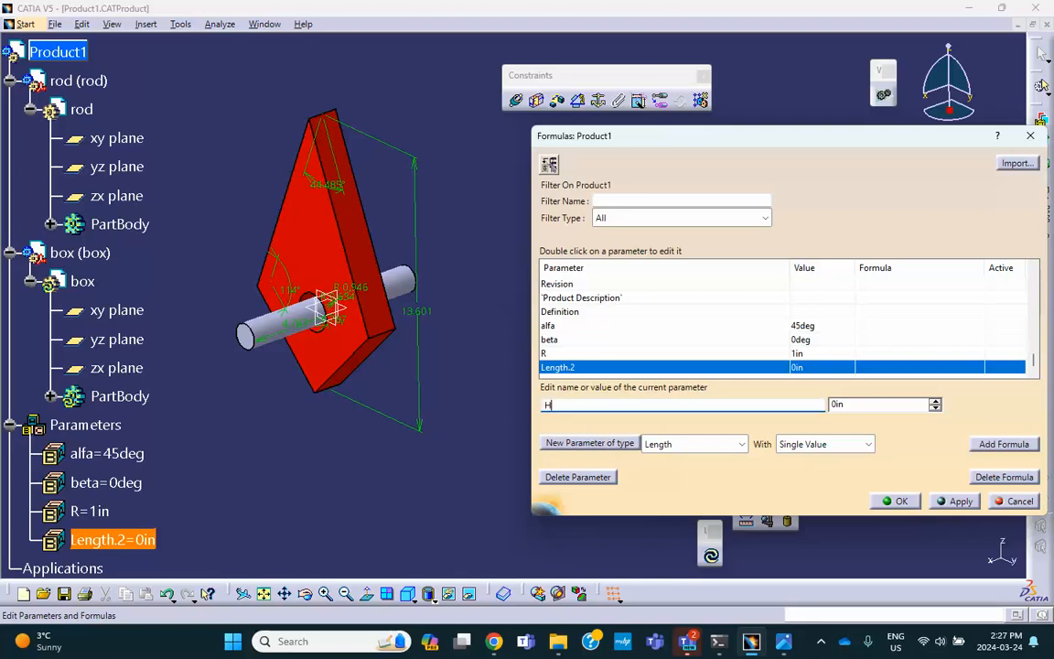
{"action": "left_click", "coordinate": [851, 405]}
{"action": "type", "text": "13"}
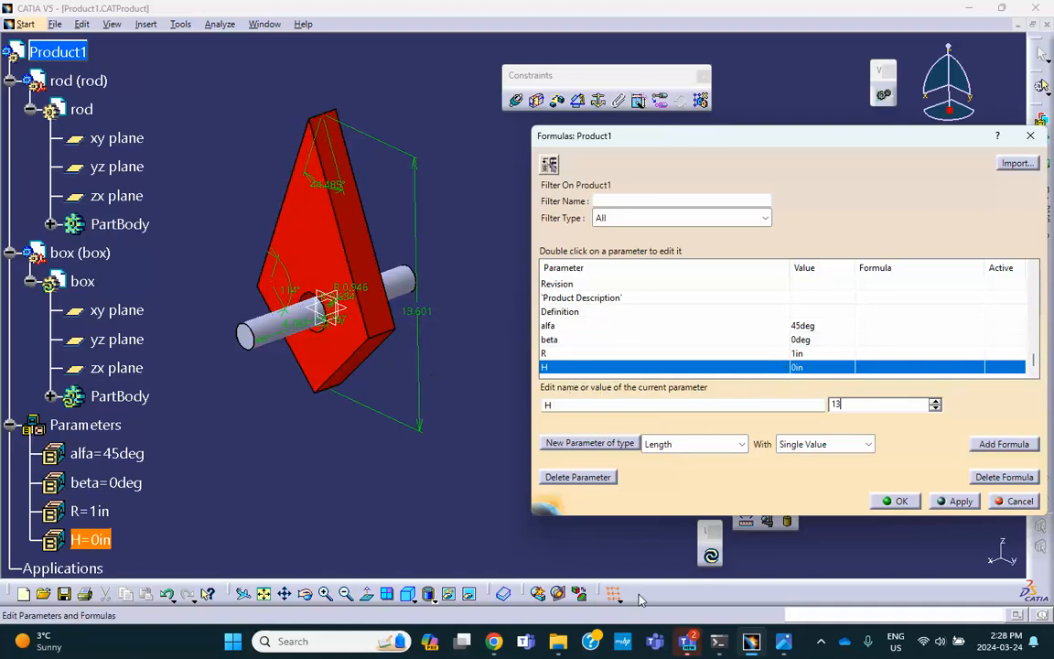
Check the FK01.png reference drawing and create a single-value Length parameter in Product1 named L with a value of 1 in
{"action": "left_click", "coordinate": [783, 641]}
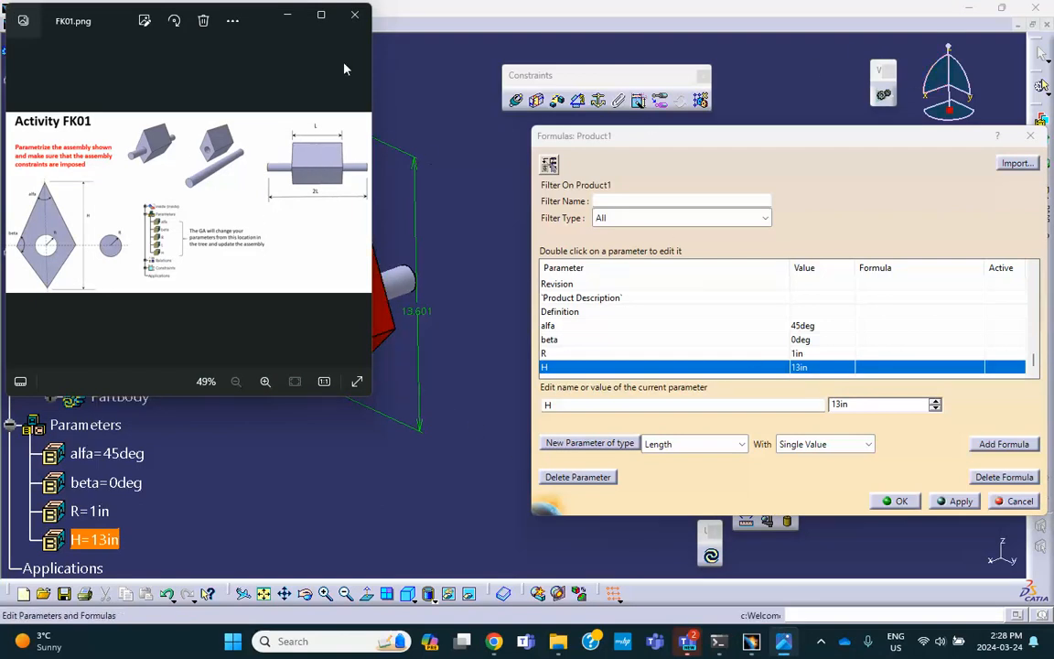
{"action": "left_click", "coordinate": [287, 15]}
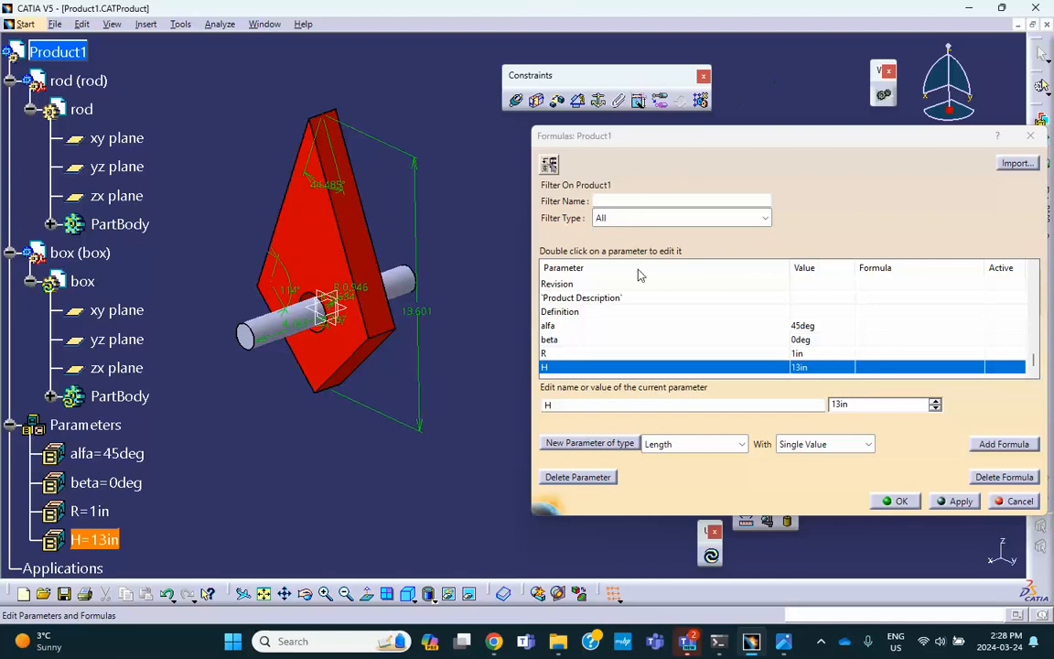
{"action": "left_click", "coordinate": [590, 443]}
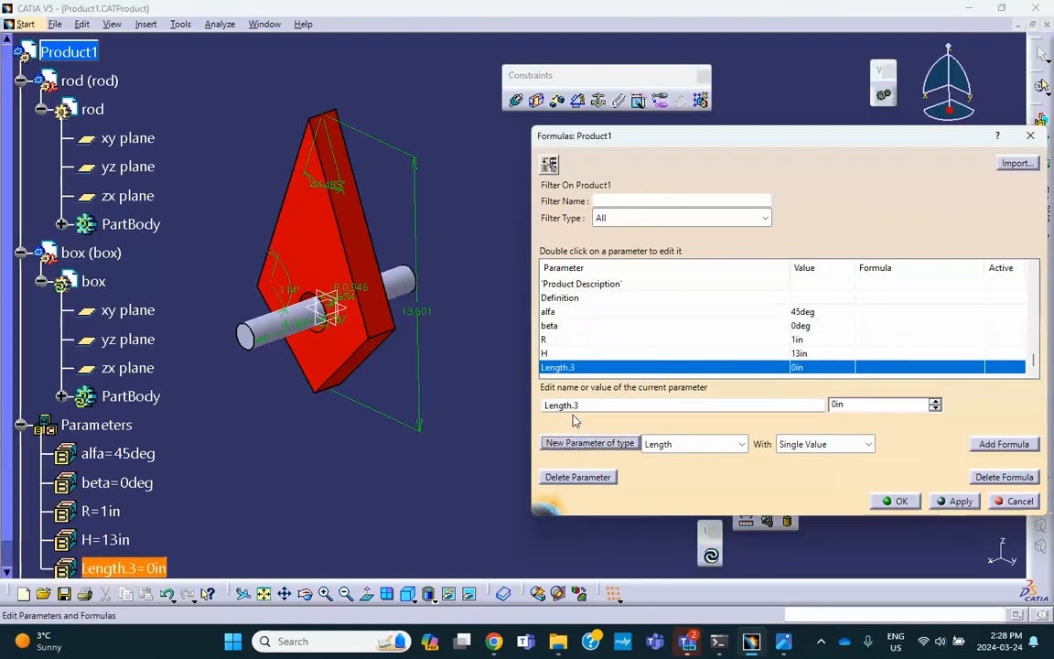
{"action": "double_click", "coordinate": [591, 403]}
{"action": "type", "text": "L"}
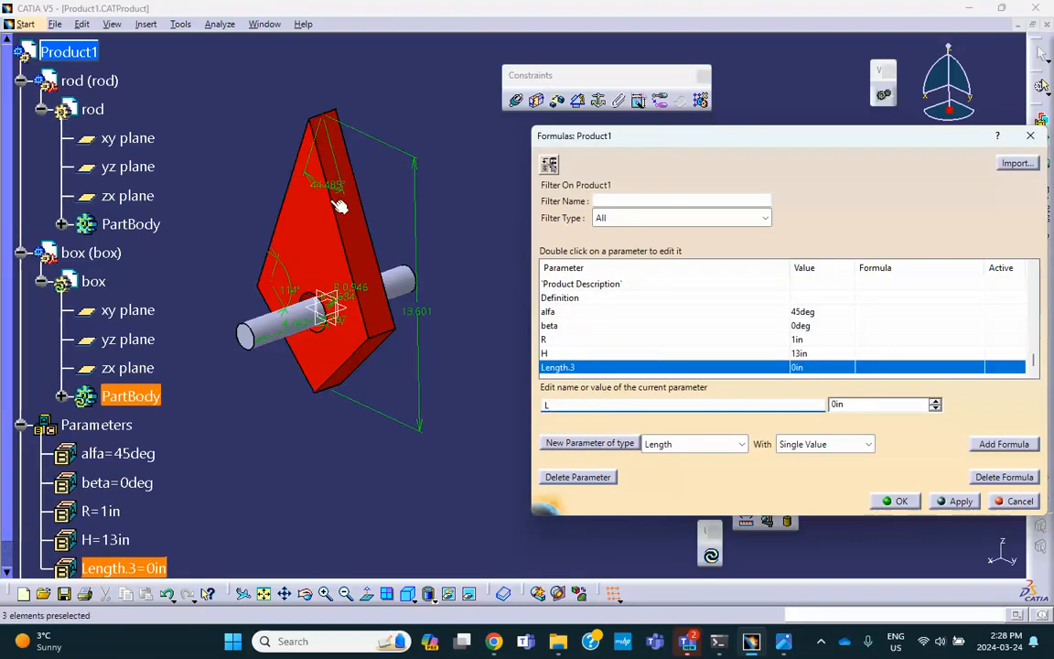
{"action": "middle_click_drag", "start_coordinate": [365, 364], "coordinate": [481, 355]}
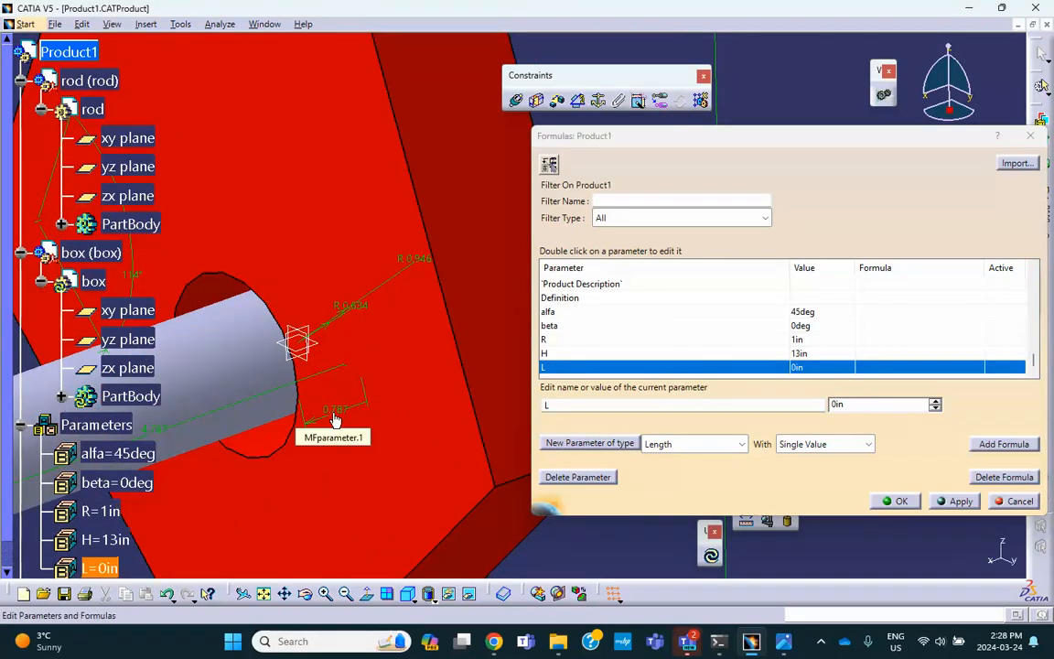
{"action": "double_click", "coordinate": [871, 406]}
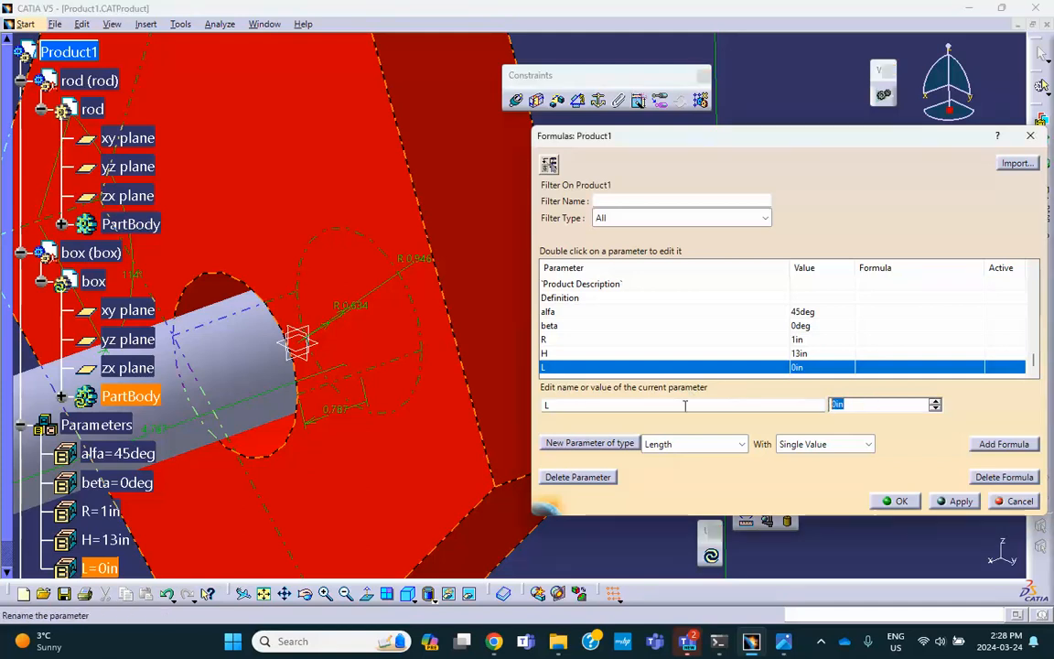
{"action": "left_click", "coordinate": [956, 501]}
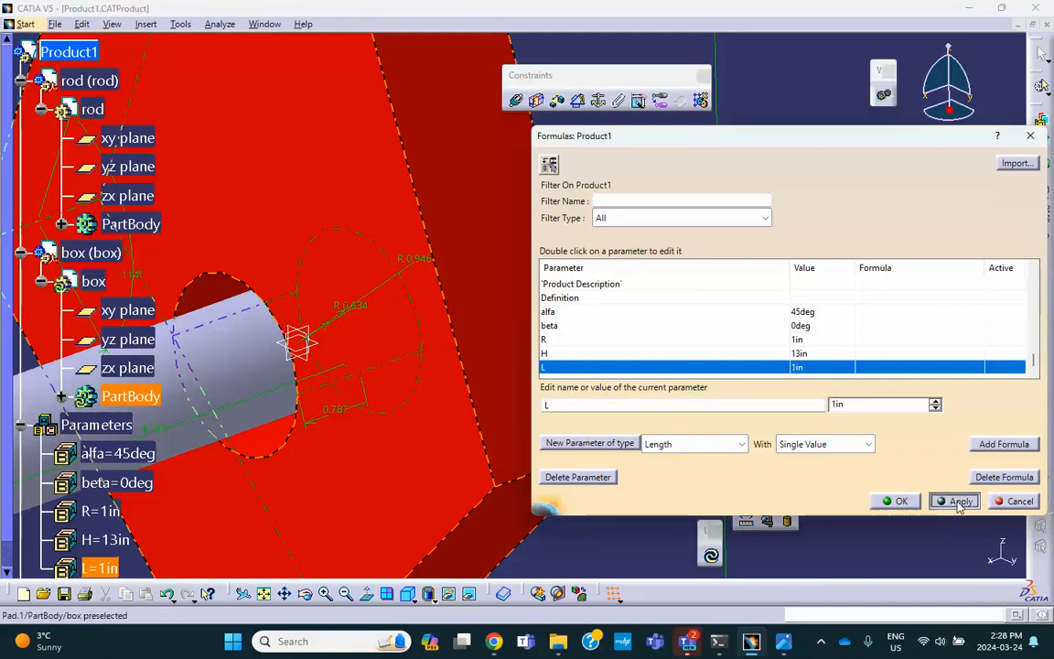
Accept the parameters and update the assembly, and set Product1's beta parameter to 113 deg
{"action": "left_click", "coordinate": [901, 502]}
{"action": "middle_click_drag", "start_coordinate": [551, 348], "coordinate": [590, 375]}
{"action": "scroll", "coordinate": [155, 277], "scroll_direction": "down", "scroll_amount": 3}
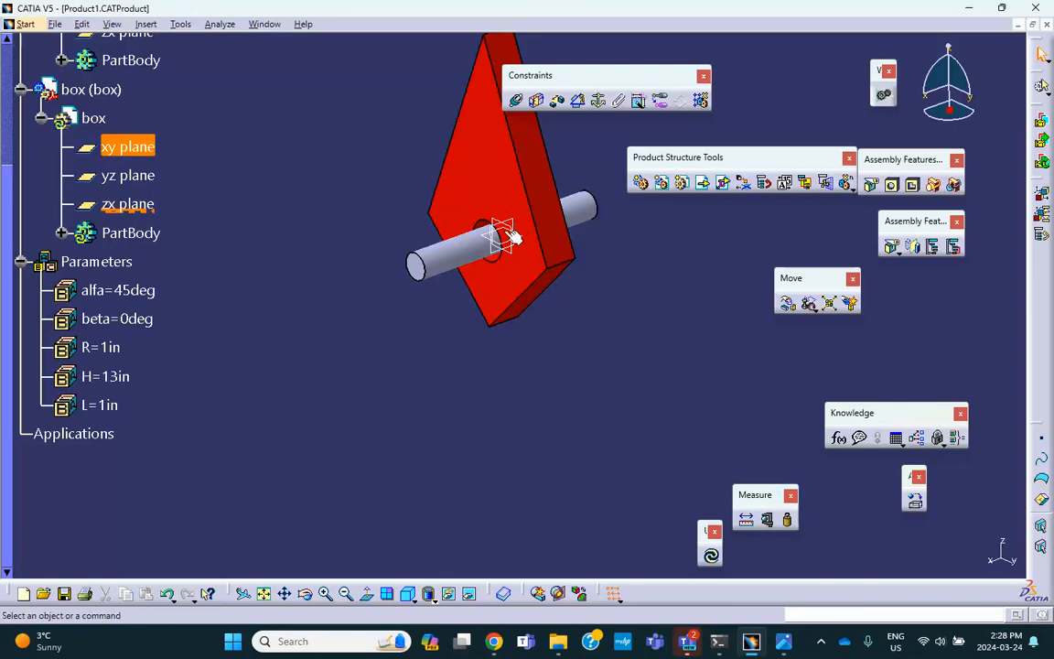
{"action": "left_click", "coordinate": [710, 554]}
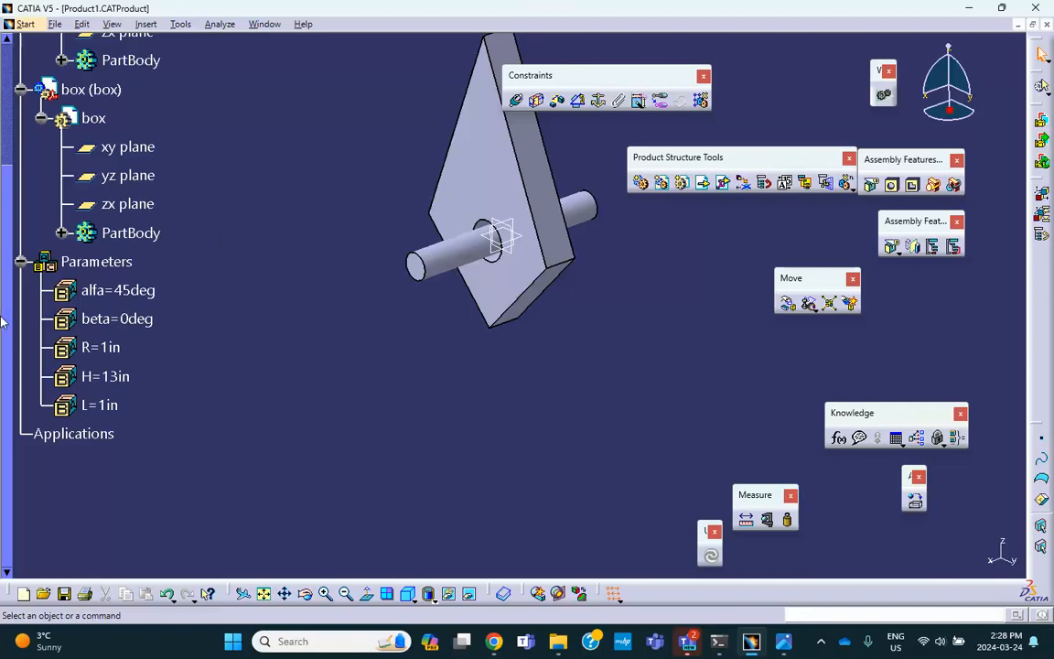
{"action": "double_click", "coordinate": [143, 320]}
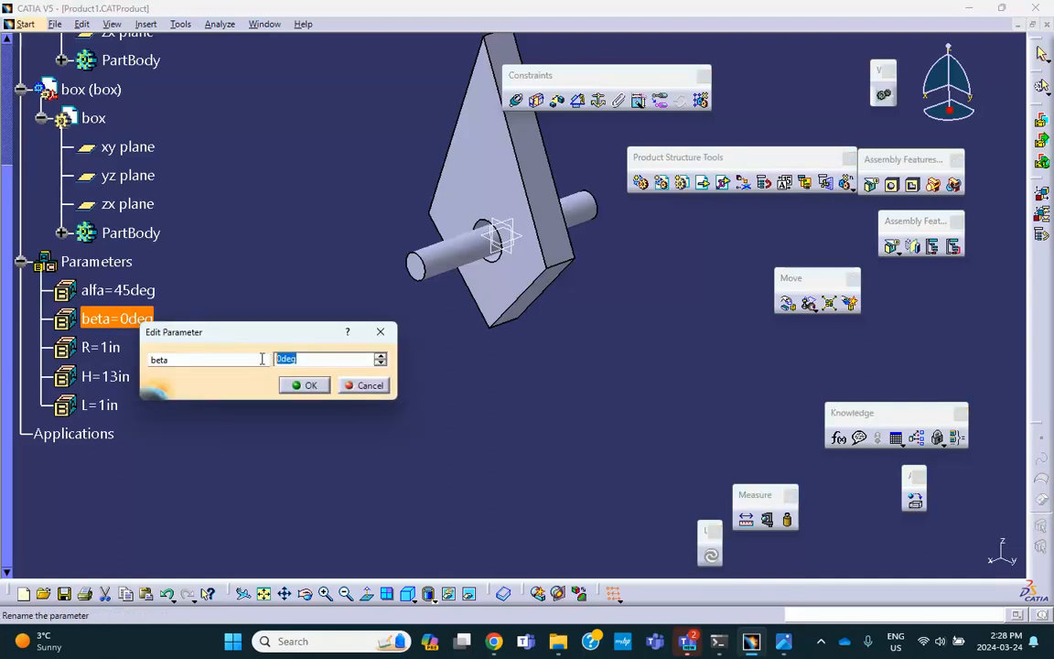
{"action": "left_click", "coordinate": [307, 385]}
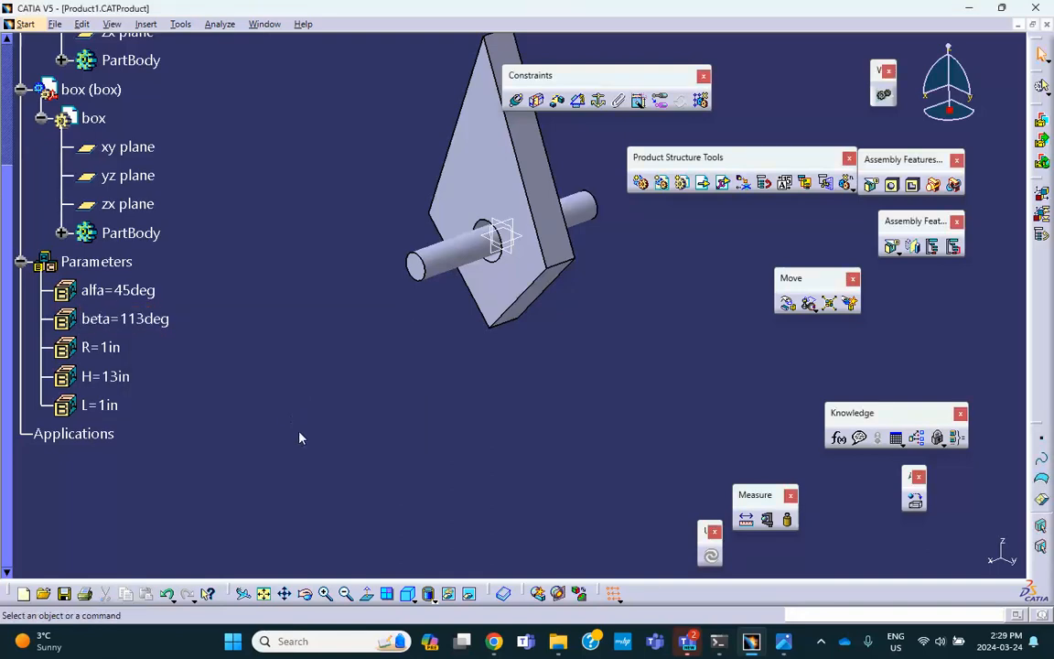
{"action": "left_click", "coordinate": [838, 437]}
{"action": "middle_click_drag", "start_coordinate": [386, 336], "coordinate": [255, 433]}
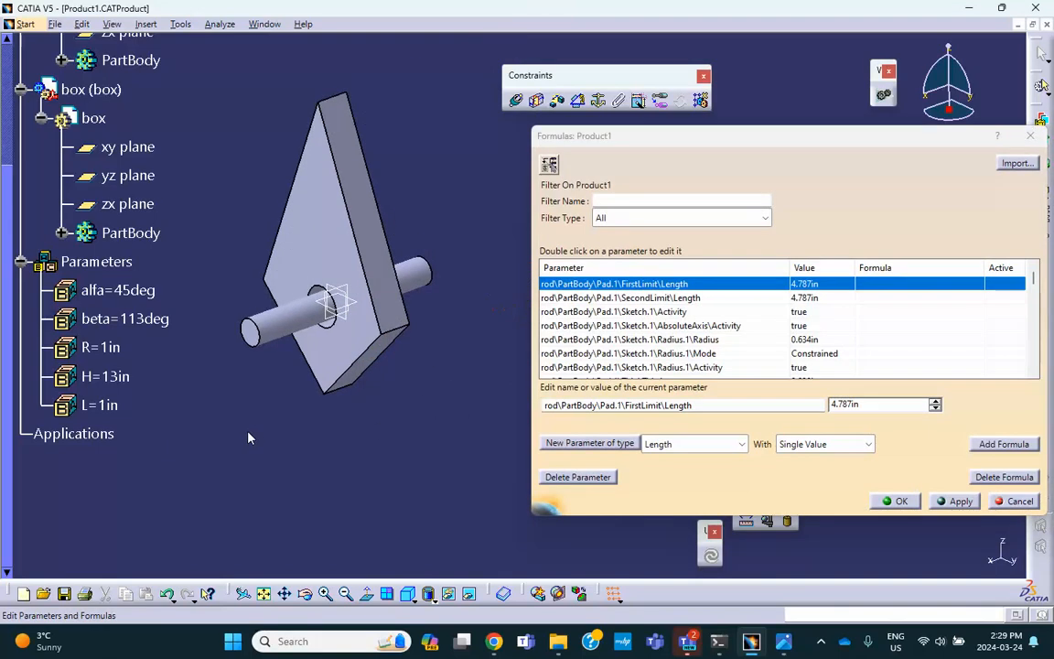
{"action": "middle_click_drag", "start_coordinate": [214, 233], "coordinate": [220, 265]}
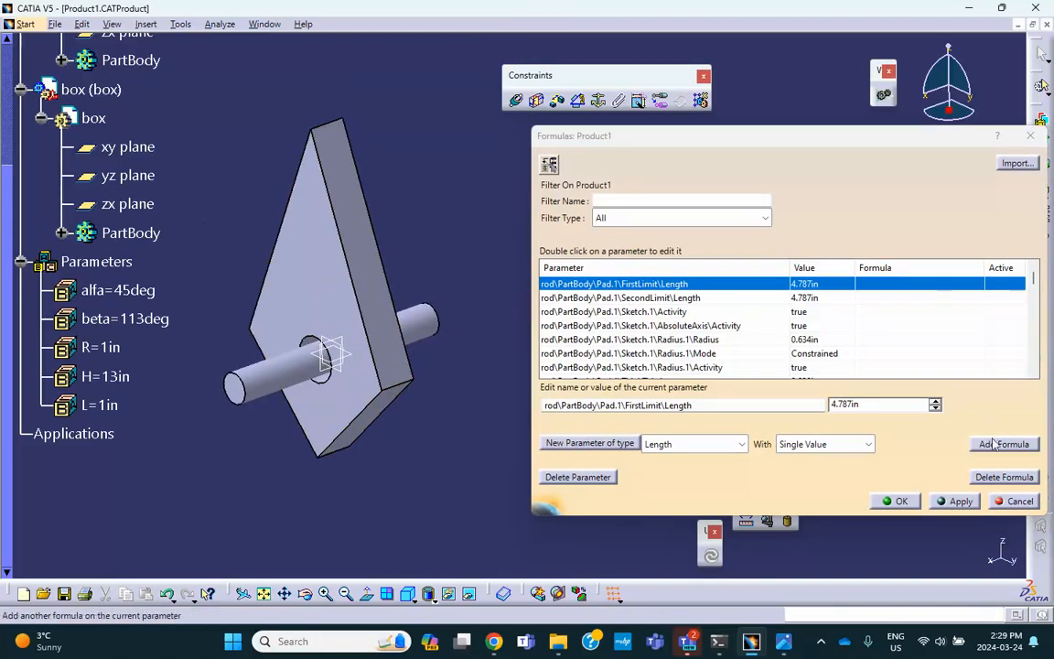
{"action": "left_click", "coordinate": [1014, 501]}
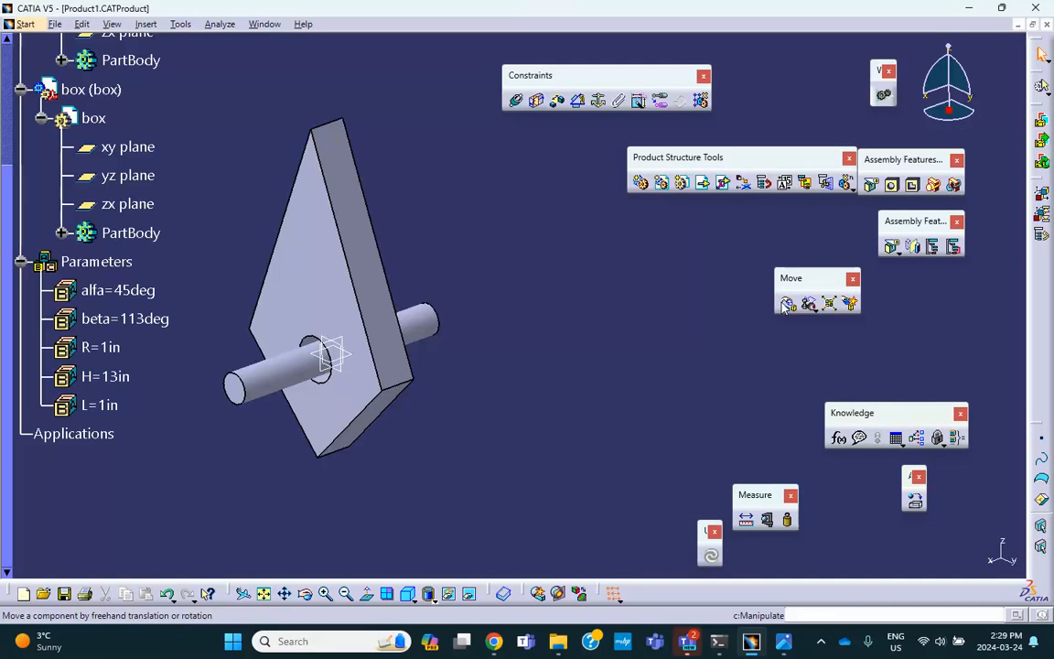
Move the box along the X axis with the Manipulation tool until it is clear of the rod
{"action": "left_click", "coordinate": [788, 303]}
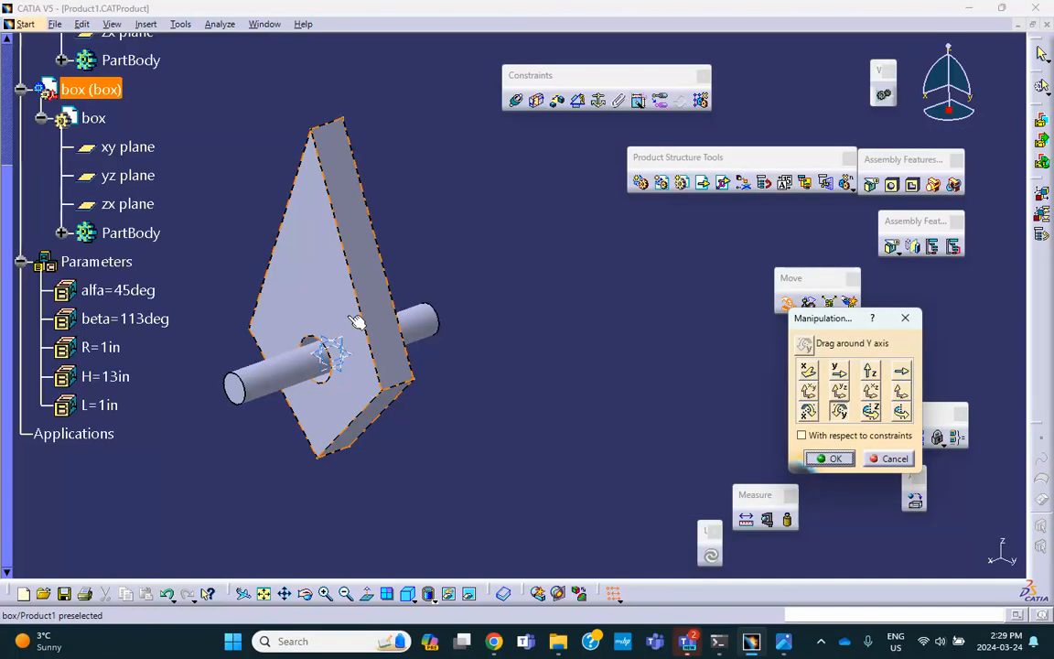
{"action": "left_click", "coordinate": [808, 369]}
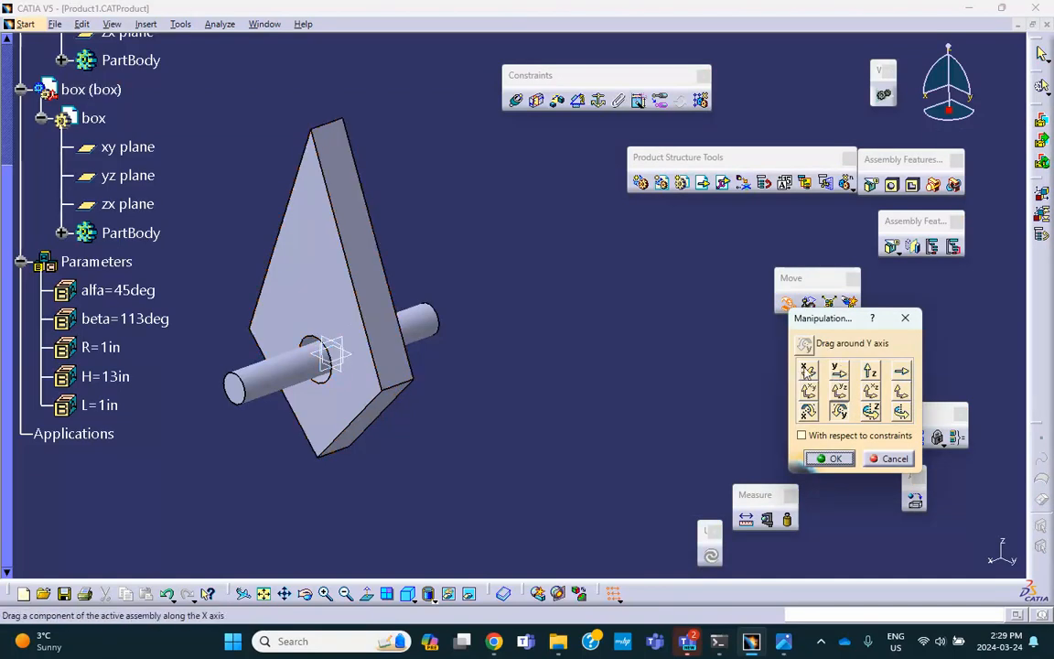
{"action": "left_click_drag", "start_coordinate": [394, 302], "coordinate": [526, 331]}
{"action": "middle_click_drag", "start_coordinate": [526, 330], "coordinate": [465, 414]}
{"action": "left_click", "coordinate": [833, 455]}
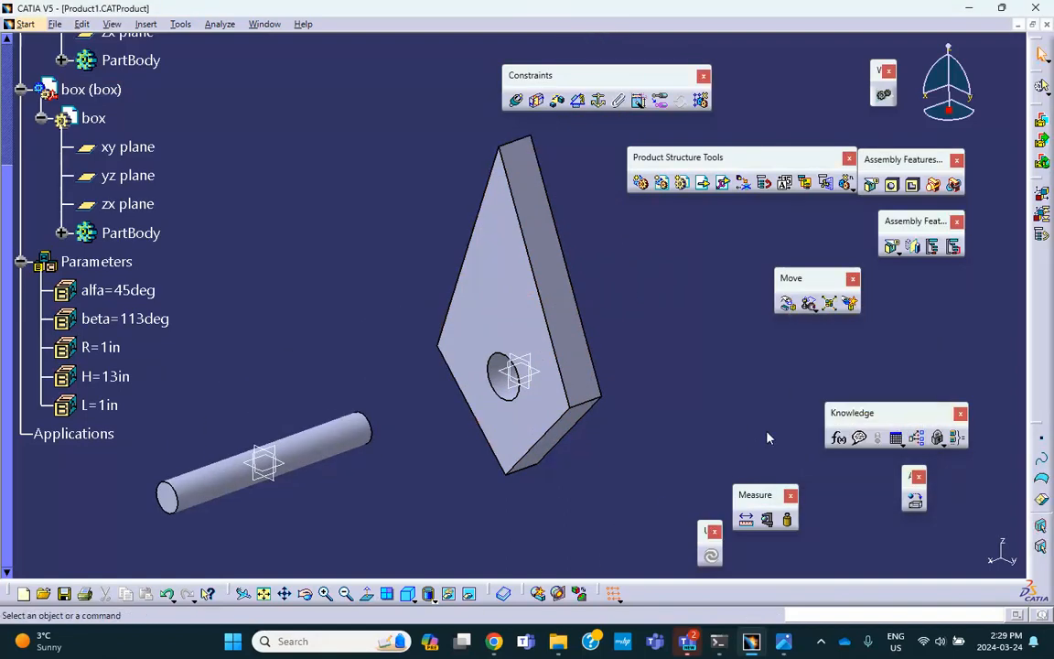
Add a formula to the box sketch's overall height offset that makes it equal to parameter H
{"action": "left_click", "coordinate": [838, 437]}
{"action": "middle_click_drag", "start_coordinate": [506, 240], "coordinate": [395, 248]}
{"action": "left_click", "coordinate": [91, 89]}
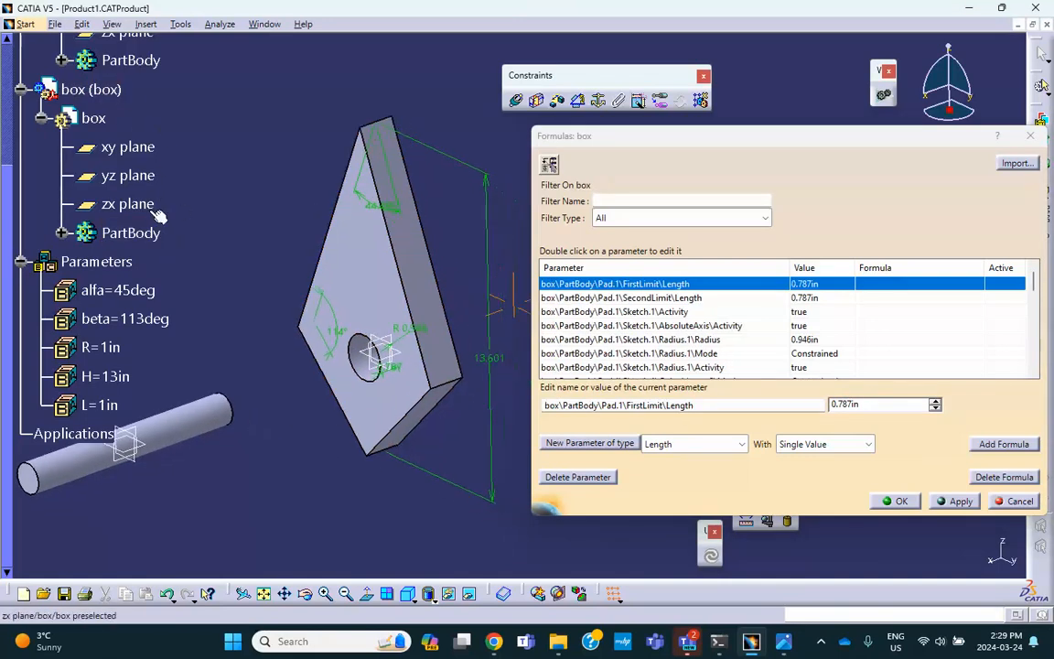
{"action": "left_click", "coordinate": [487, 357]}
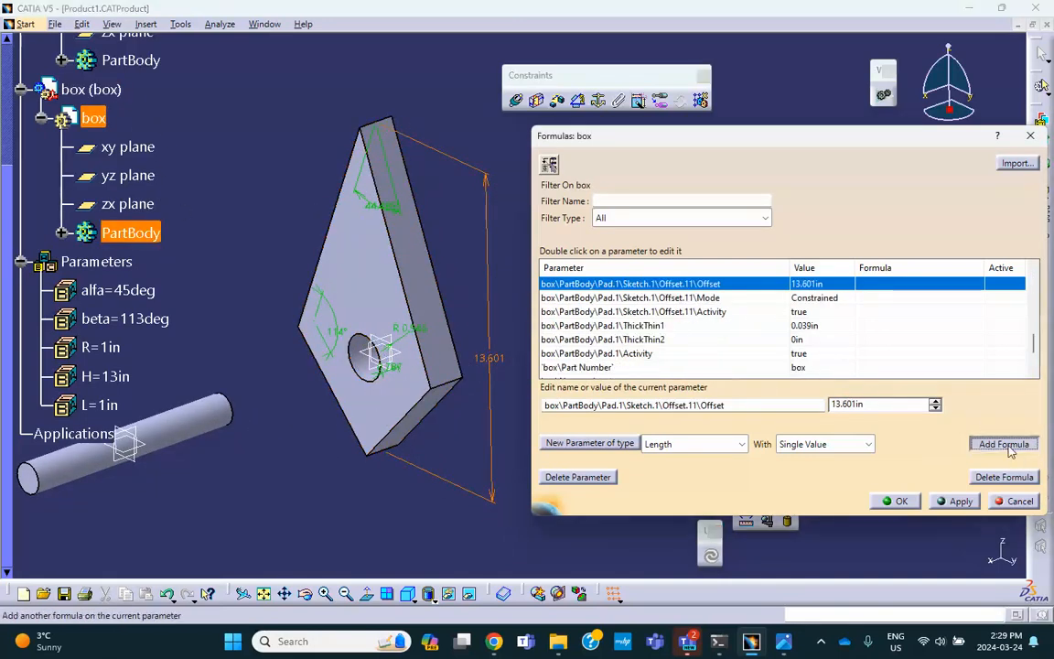
{"action": "left_click", "coordinate": [999, 447]}
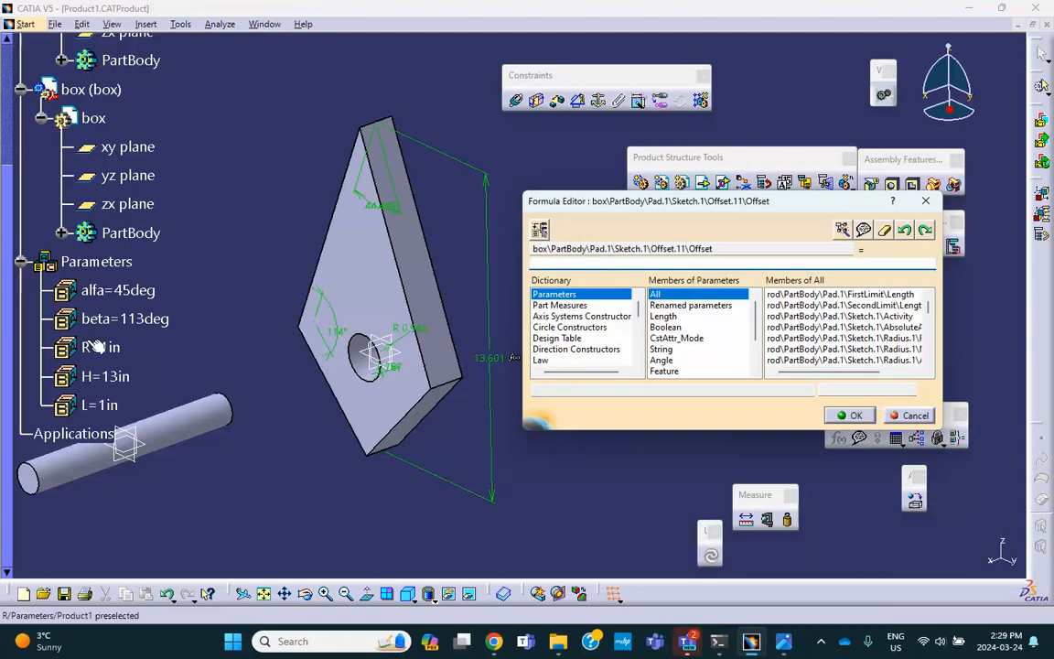
{"action": "left_click", "coordinate": [104, 376]}
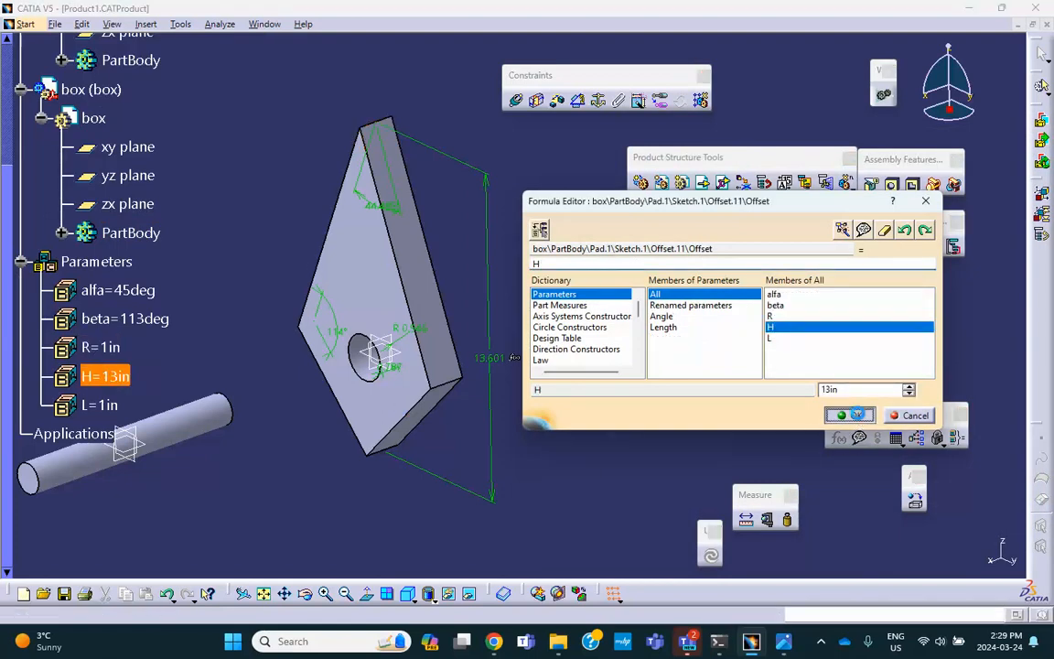
{"action": "left_click", "coordinate": [852, 416]}
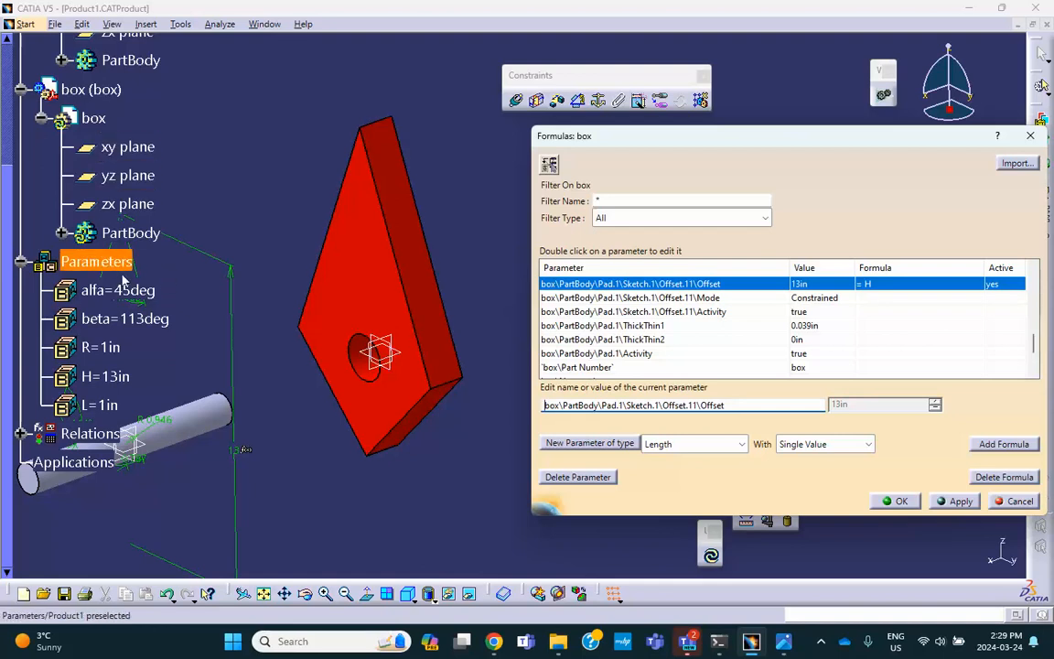
Add a formula to the box sketch's angle at the diamond's top vertex that makes it equal to parameter alfa
{"action": "mouse_move", "coordinate": [205, 297]}
{"action": "middle_mouse_down"}
{"action": "mouse_move", "coordinate": [292, 242]}
{"action": "mouse_move", "coordinate": [333, 232]}
{"action": "middle_mouse_up"}
{"action": "left_click", "coordinate": [260, 243]}
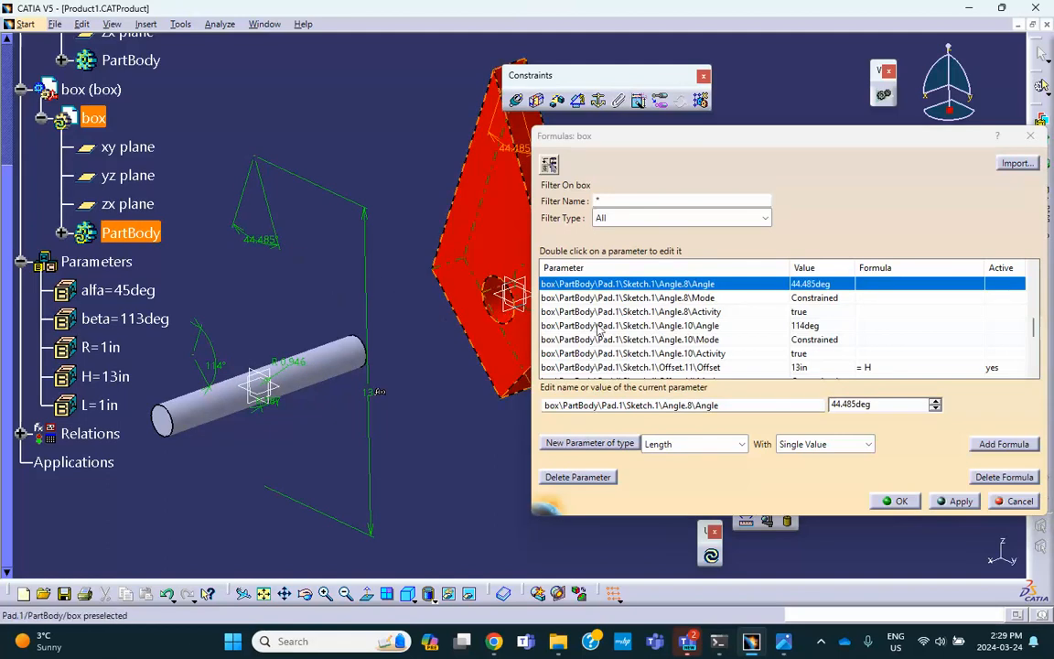
{"action": "left_click", "coordinate": [1004, 443]}
{"action": "left_click", "coordinate": [101, 290]}
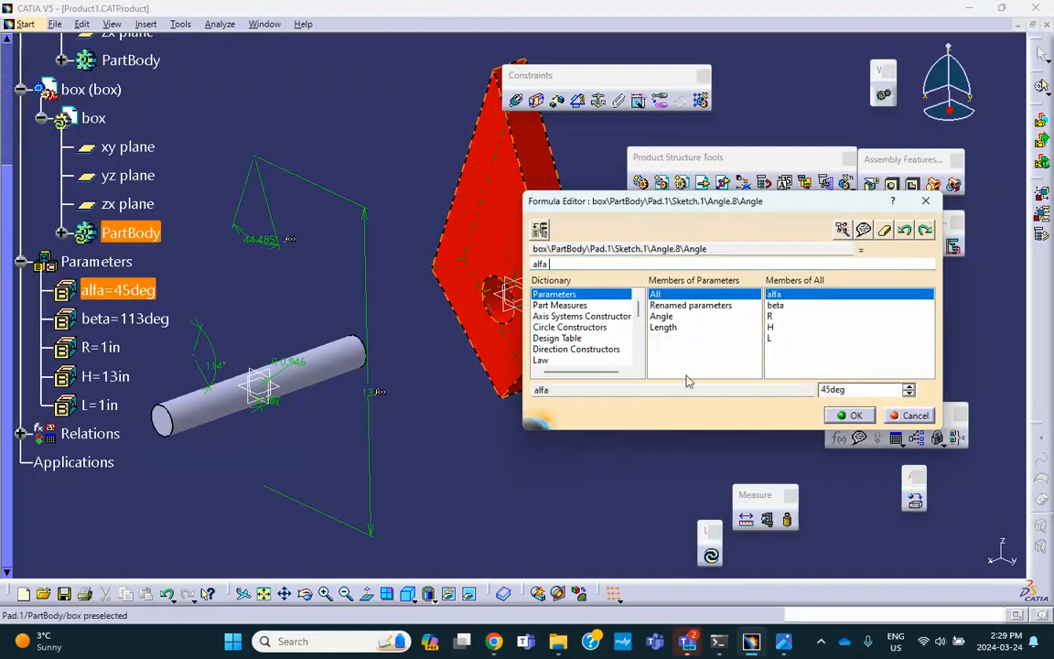
{"action": "left_click", "coordinate": [854, 415]}
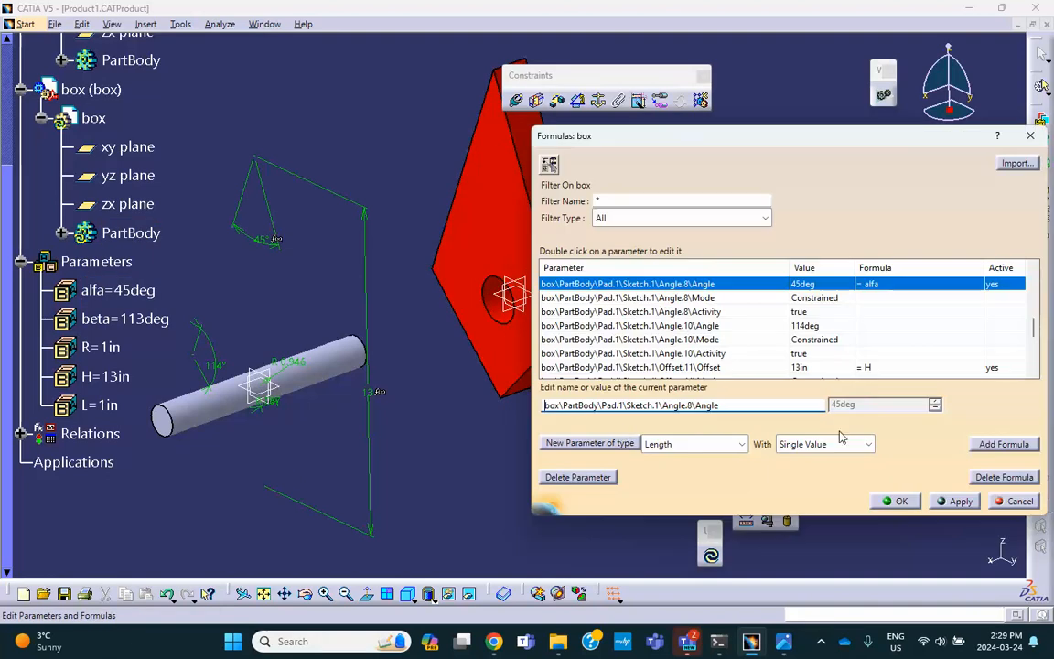
Add a formula to the box sketch's angle at the diamond's side vertex that makes it equal to parameter beta
{"action": "left_click", "coordinate": [207, 339]}
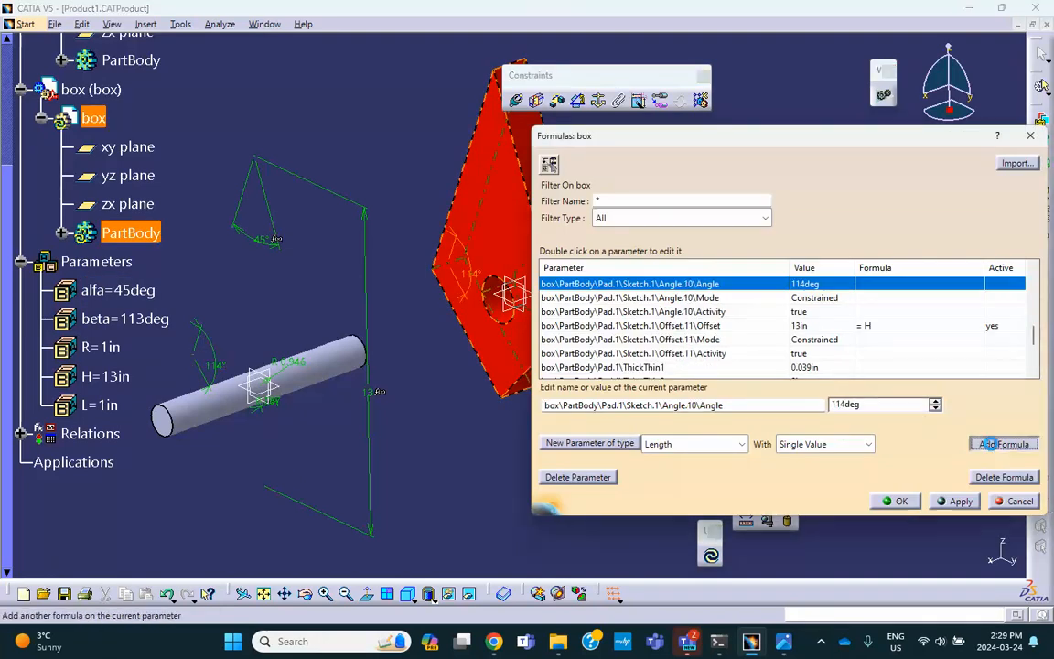
{"action": "left_click", "coordinate": [991, 444]}
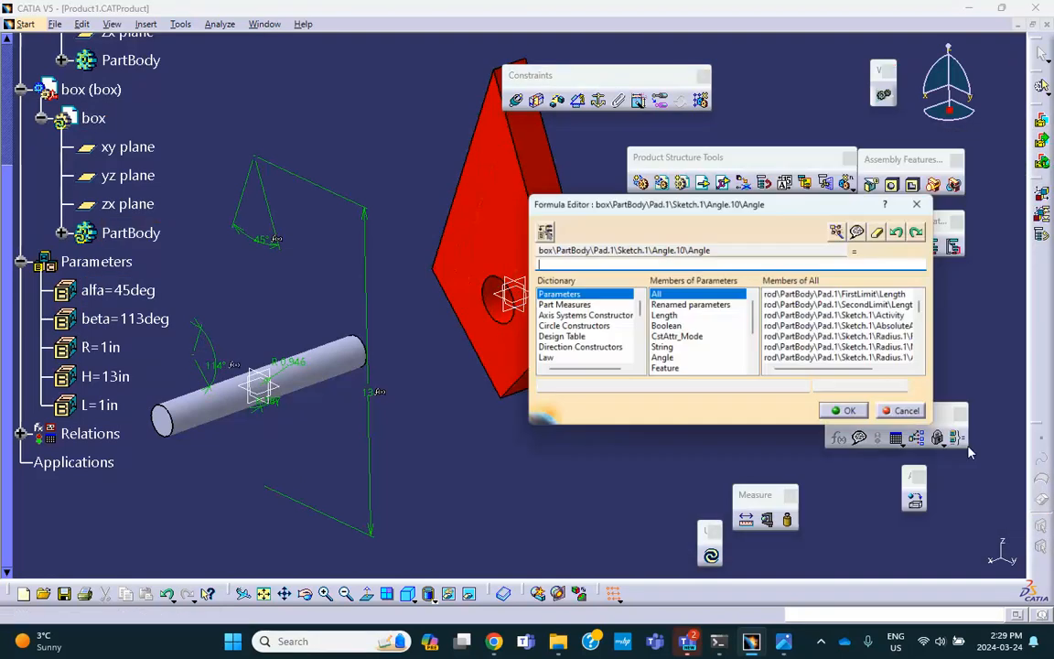
{"action": "left_click", "coordinate": [125, 318]}
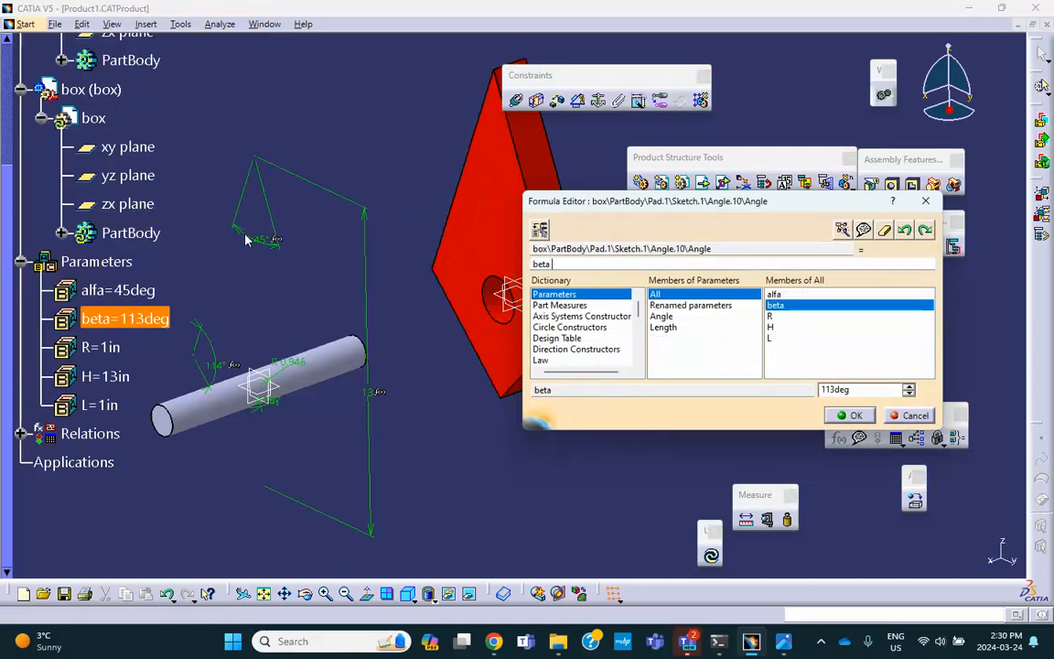
{"action": "left_click", "coordinate": [849, 415]}
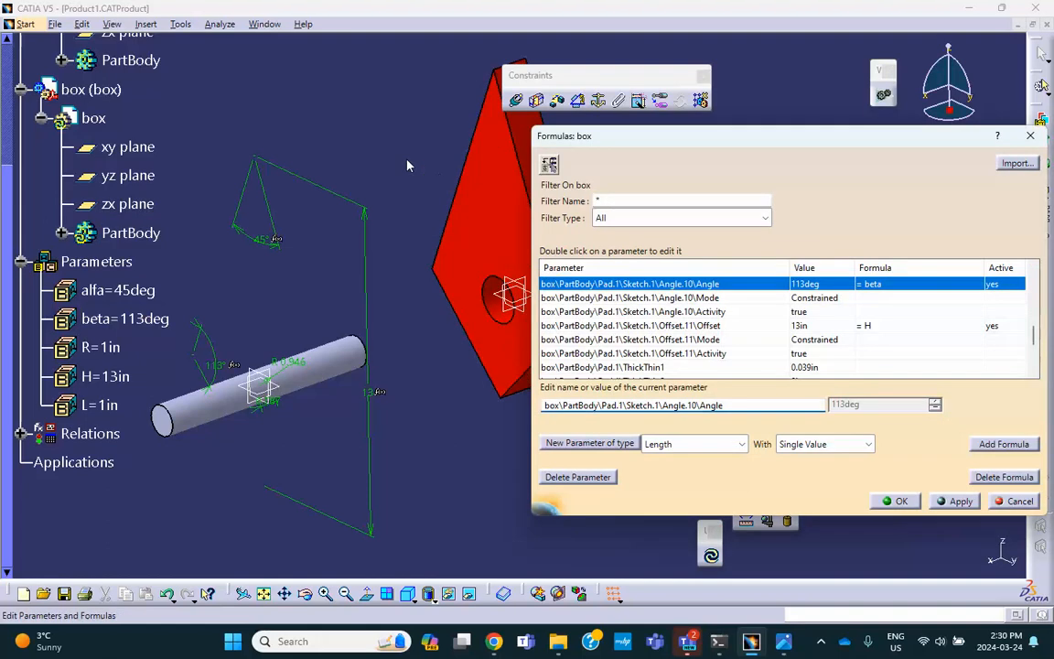
Add a formula to the box sketch's hole radius that makes it equal to parameter R, and accept the box formulas
{"action": "left_click", "coordinate": [300, 370]}
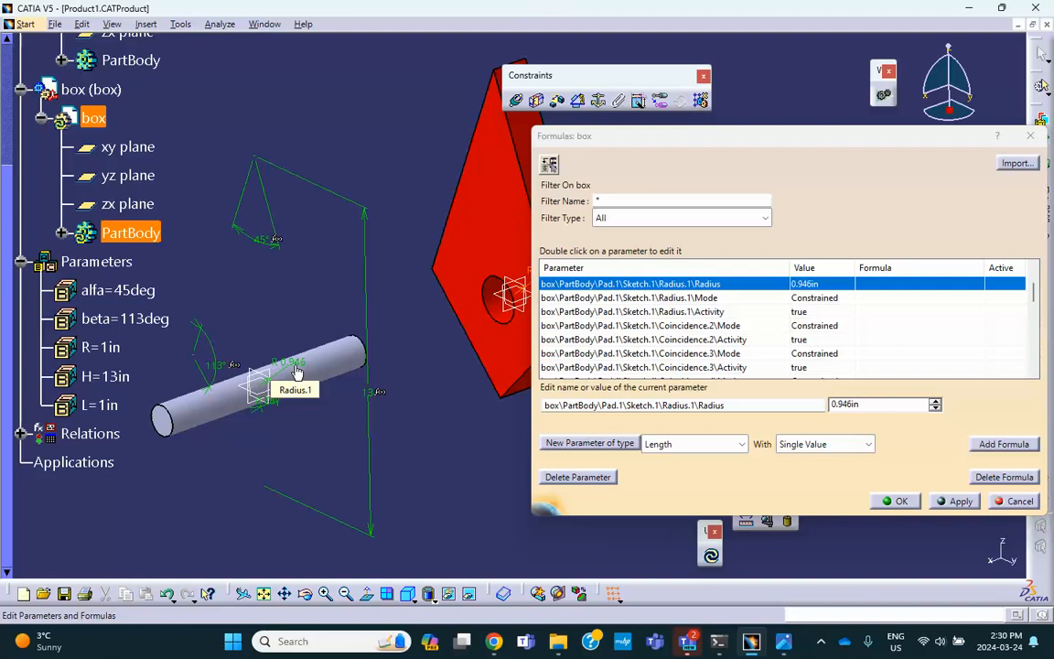
{"action": "left_click", "coordinate": [1004, 444]}
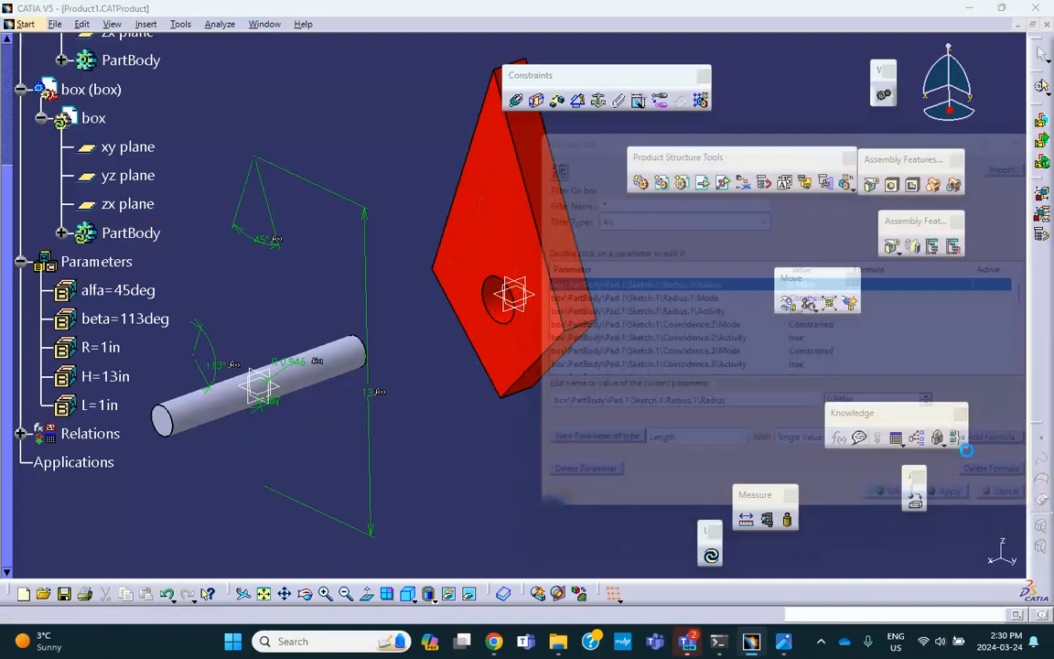
{"action": "left_click", "coordinate": [100, 347]}
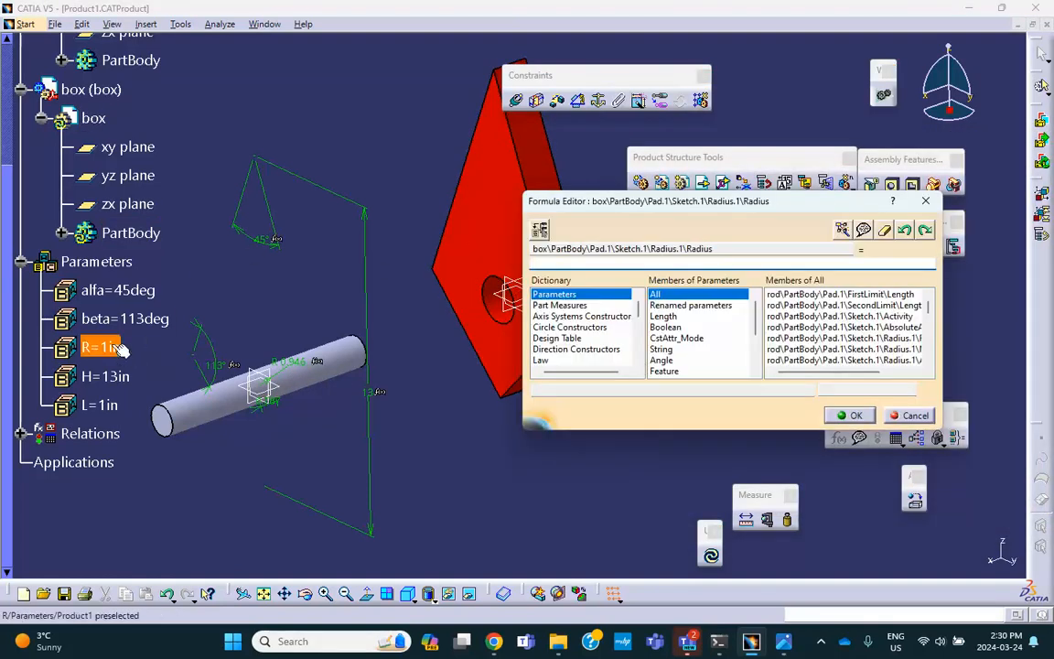
{"action": "left_click", "coordinate": [851, 415]}
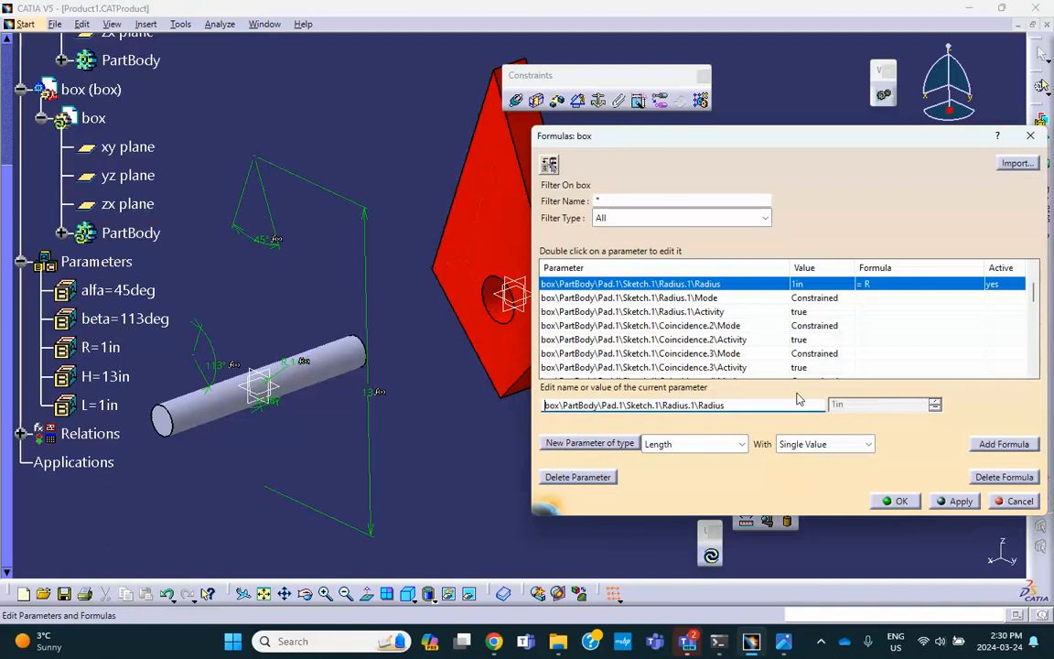
{"action": "mouse_move", "coordinate": [177, 255]}
{"action": "middle_mouse_down"}
{"action": "mouse_move", "coordinate": [266, 197]}
{"action": "mouse_move", "coordinate": [273, 179]}
{"action": "mouse_move", "coordinate": [295, 275]}
{"action": "mouse_move", "coordinate": [271, 306]}
{"action": "middle_mouse_up"}
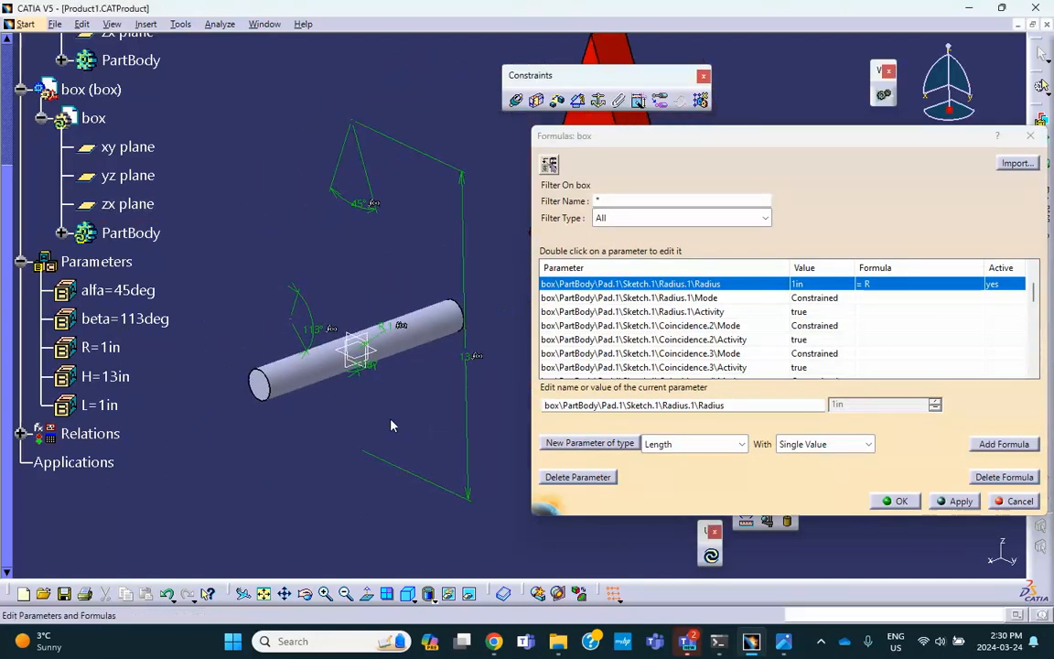
{"action": "middle_click_drag", "start_coordinate": [416, 334], "coordinate": [186, 366]}
{"action": "left_click", "coordinate": [186, 350]}
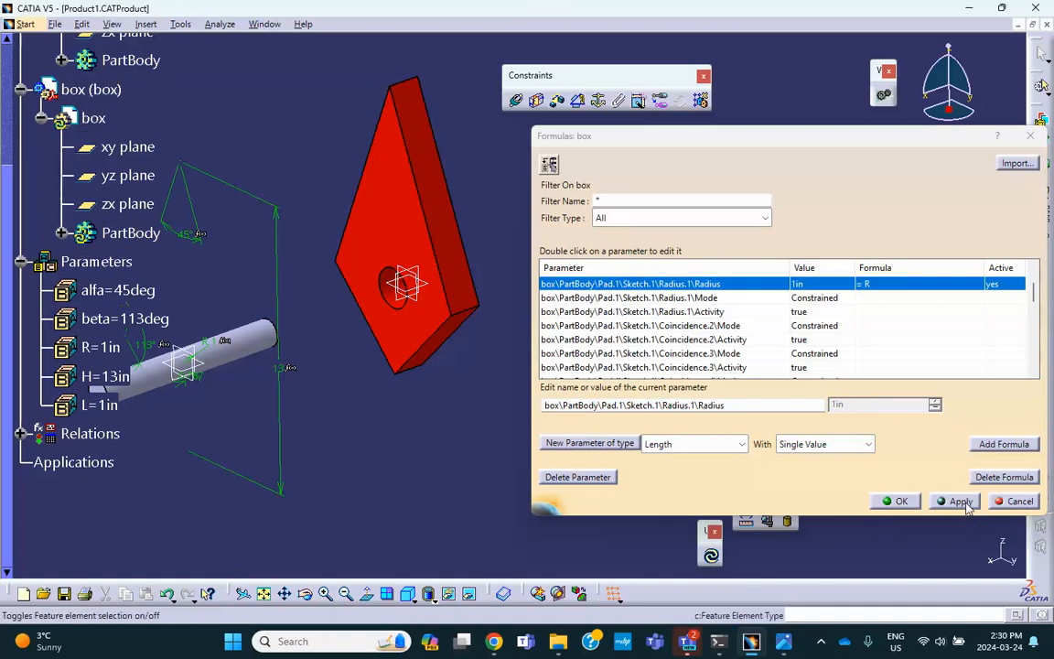
{"action": "left_click", "coordinate": [893, 501]}
Expand the Relations branch of Product1 to review the formulas that drive the box sketch
{"action": "middle_click_drag", "start_coordinate": [348, 263], "coordinate": [452, 306]}
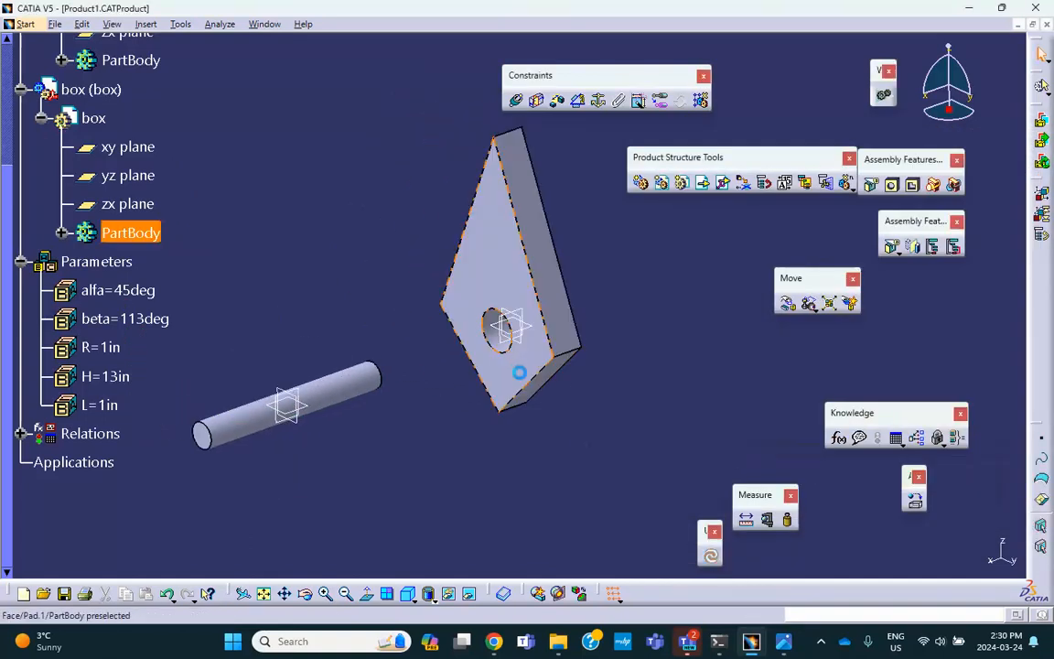
{"action": "scroll", "coordinate": [233, 302], "scroll_direction": "up", "scroll_amount": 2}
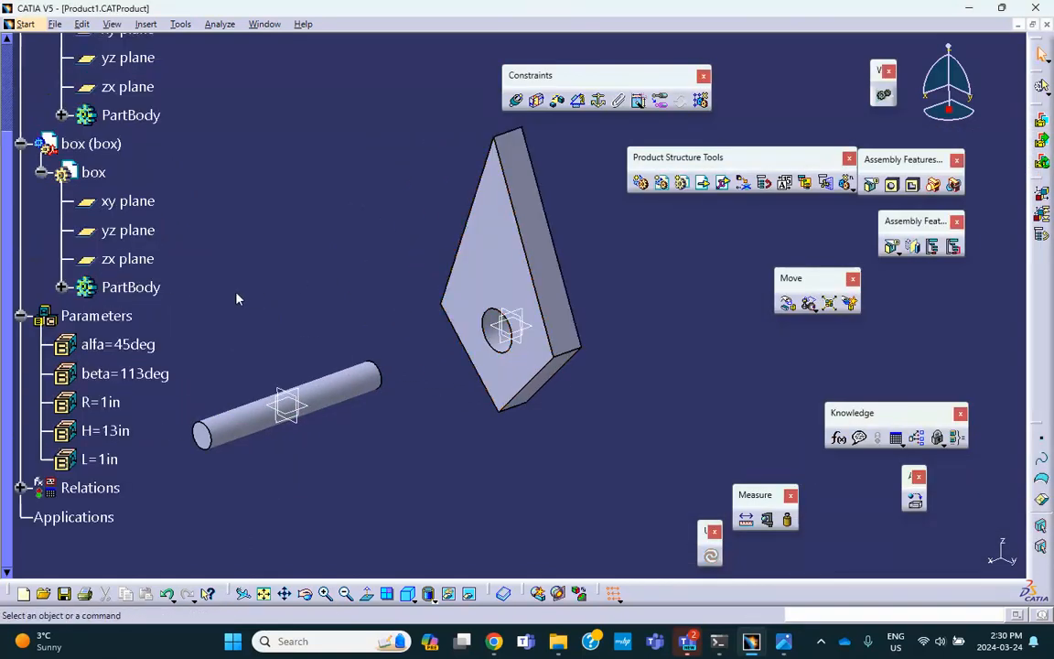
{"action": "scroll", "coordinate": [220, 321], "scroll_direction": "down", "scroll_amount": 6}
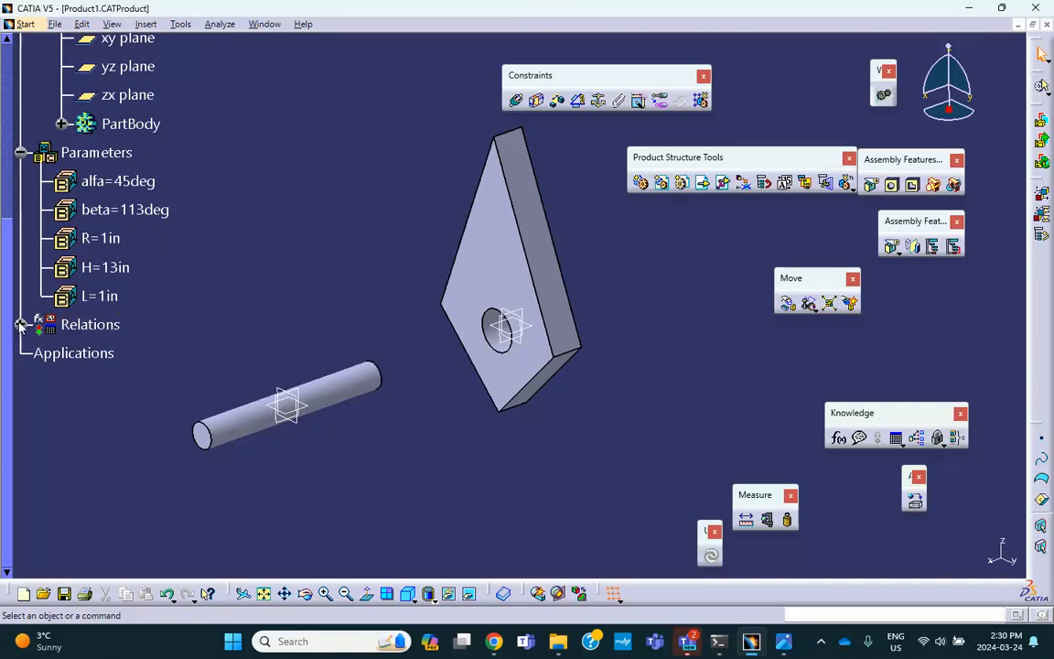
{"action": "left_click", "coordinate": [20, 324]}
{"action": "middle_click_drag", "start_coordinate": [234, 293], "coordinate": [350, 297]}
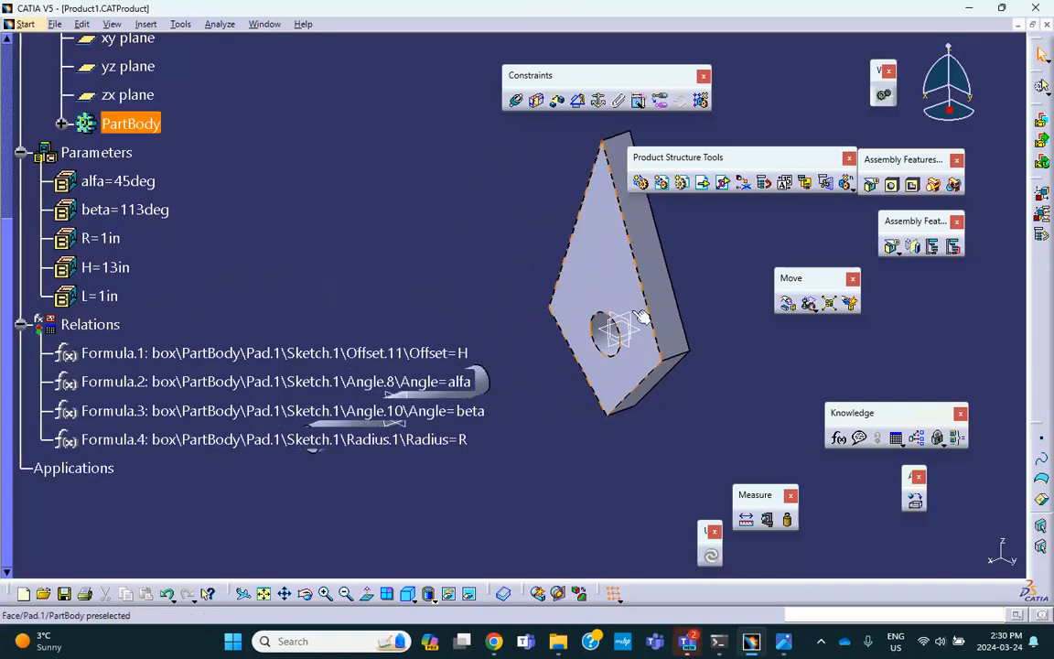
{"action": "middle_click_drag", "start_coordinate": [544, 251], "coordinate": [360, 159]}
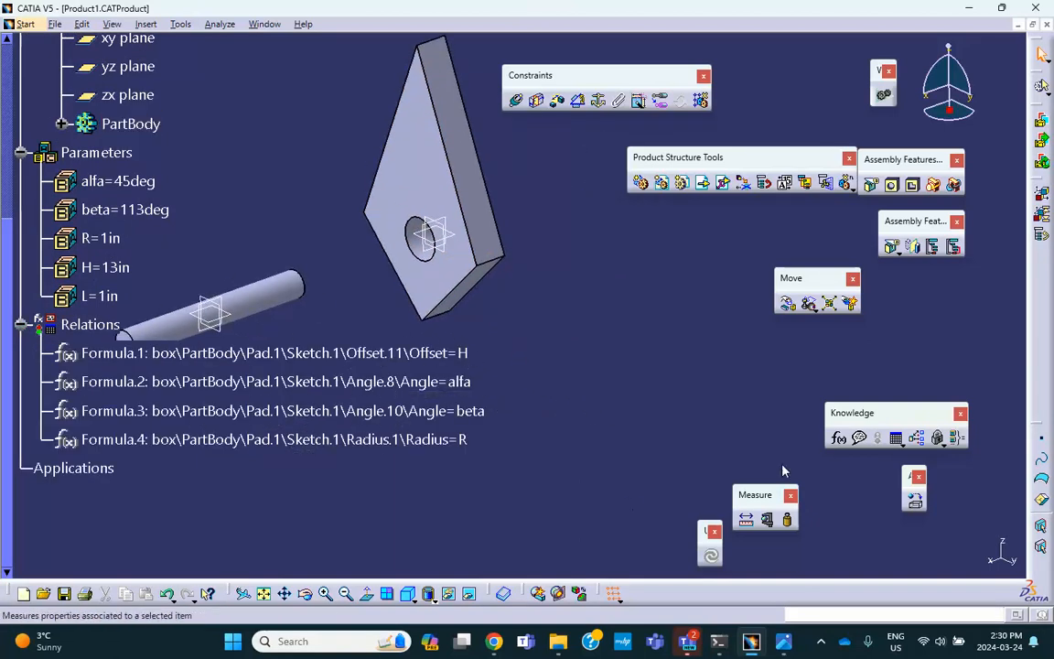
Add a formula to the box pad's first limit length that makes it equal to parameter L
{"action": "left_click", "coordinate": [838, 438]}
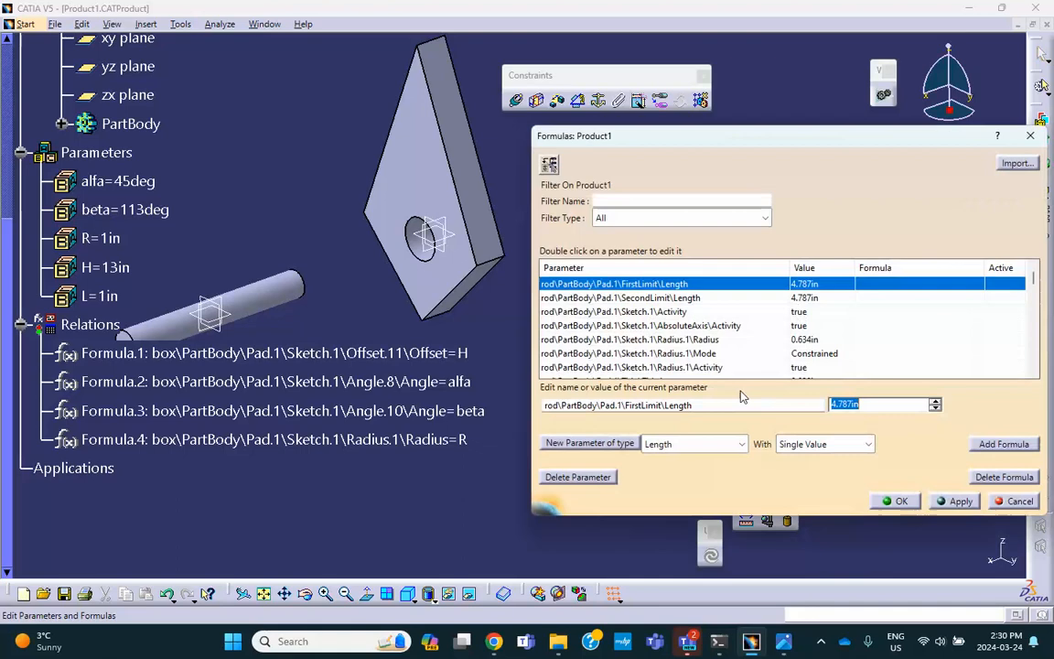
{"action": "left_click", "coordinate": [429, 255]}
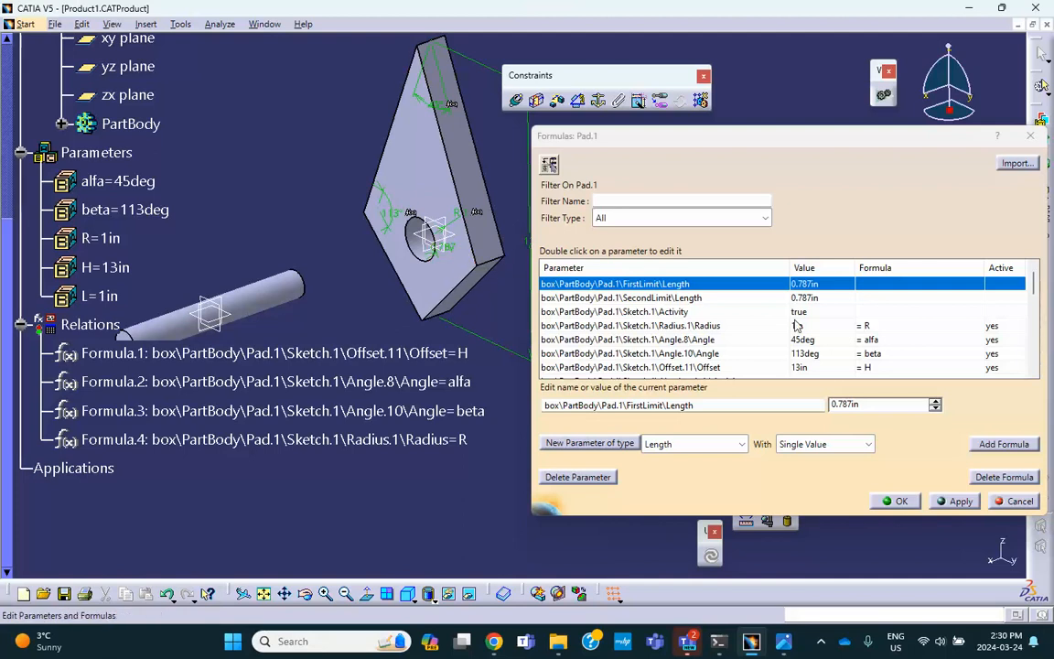
{"action": "left_click", "coordinate": [1003, 446]}
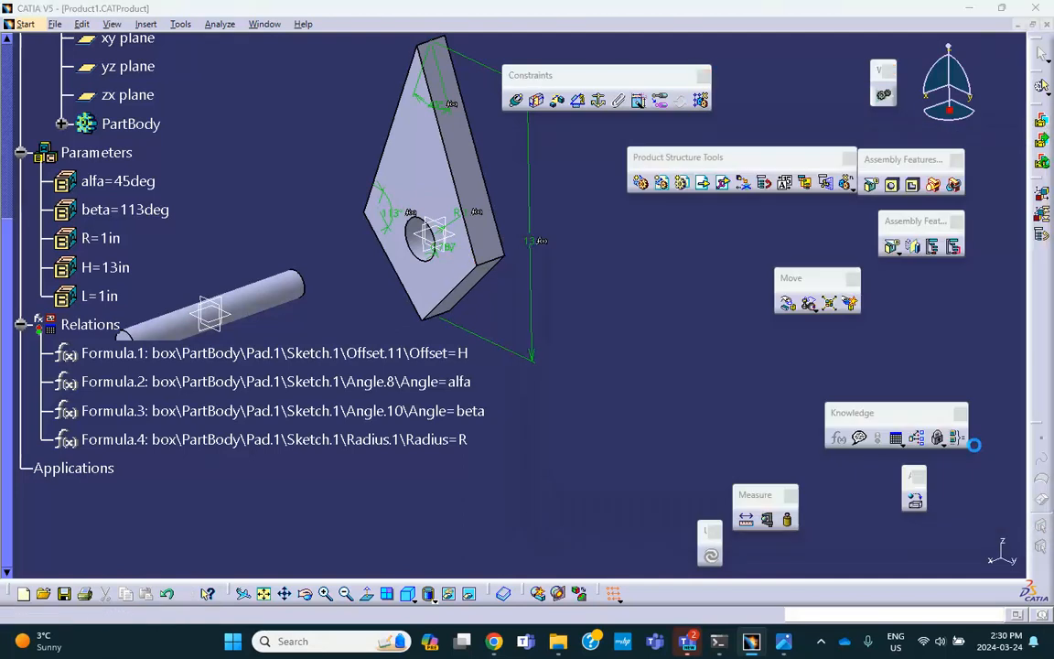
{"action": "left_click", "coordinate": [95, 295]}
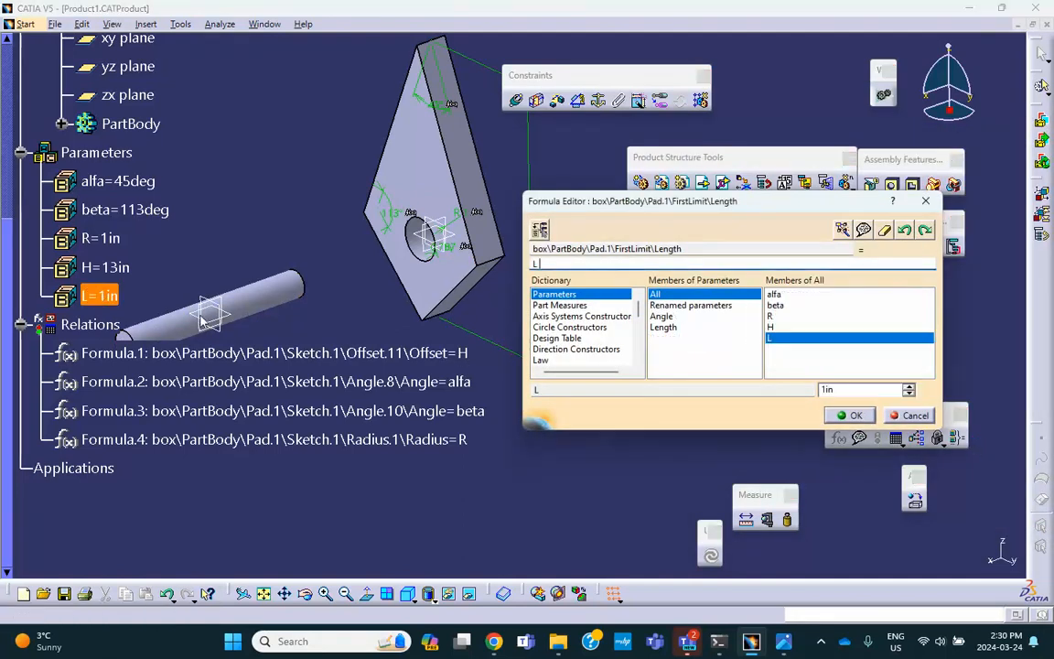
{"action": "left_click", "coordinate": [849, 414]}
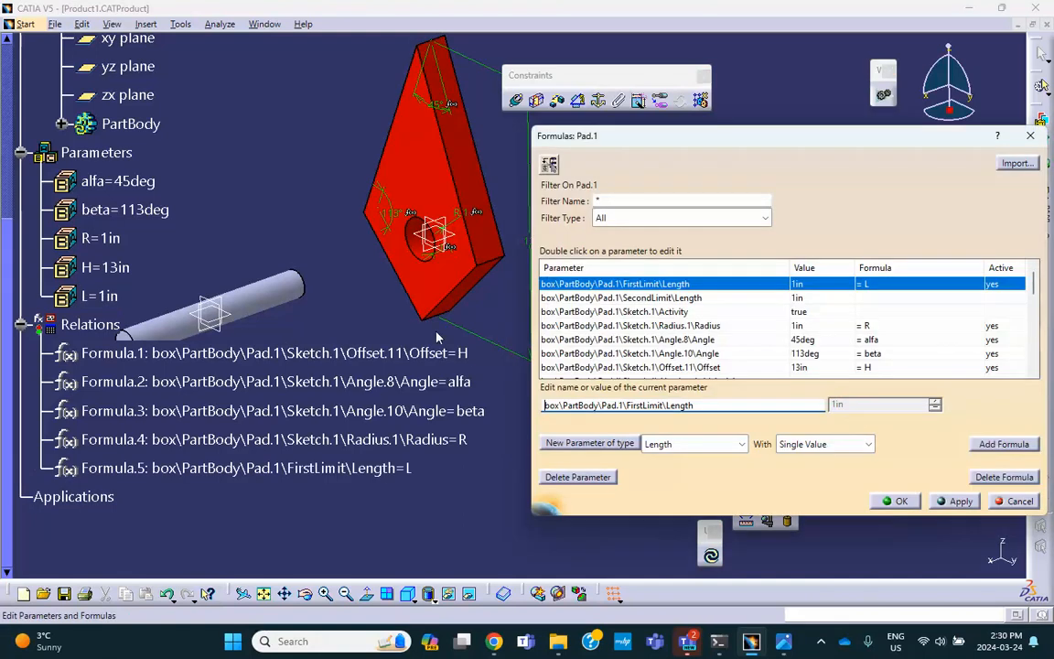
Add a formula to the rod sketch's radius that makes it equal to parameter R
{"action": "middle_click_drag", "start_coordinate": [265, 291], "coordinate": [357, 240]}
{"action": "left_click", "coordinate": [353, 240]}
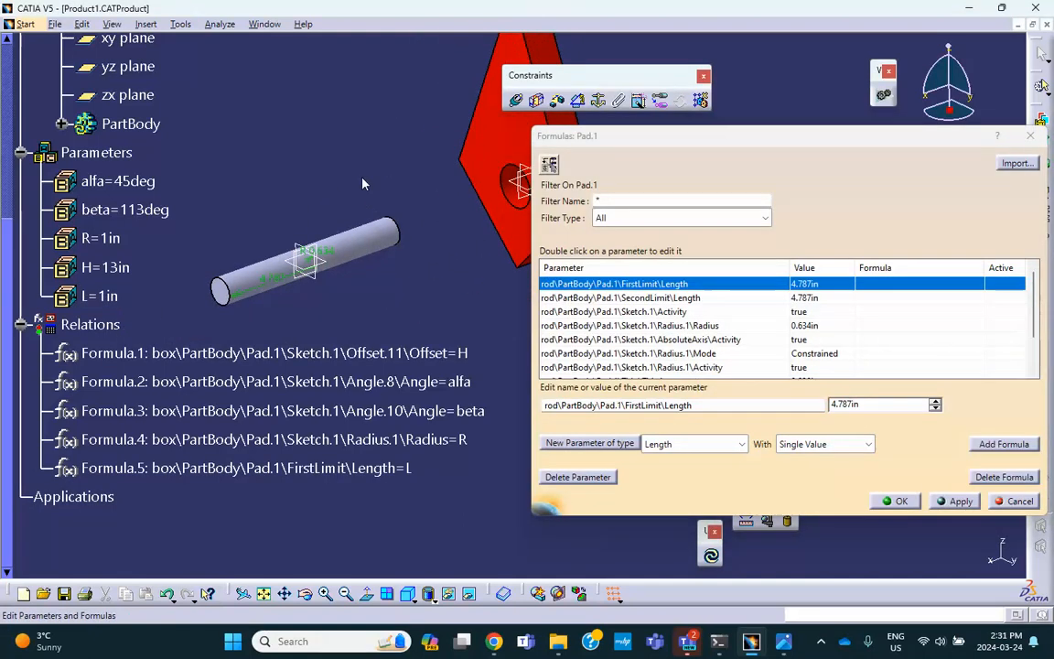
{"action": "left_click", "coordinate": [327, 254]}
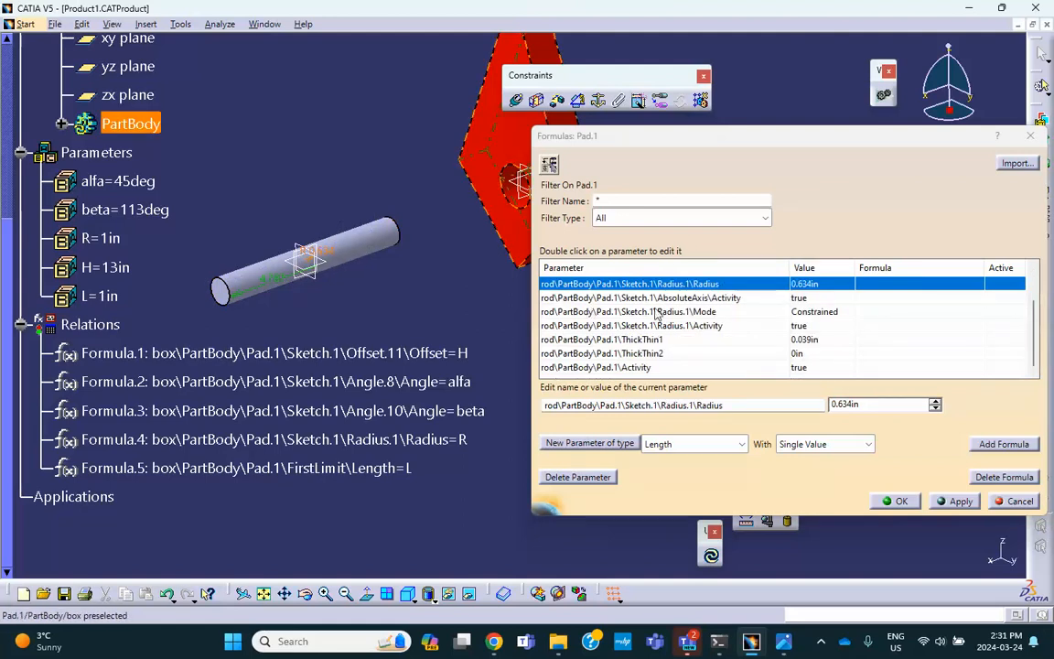
{"action": "left_click", "coordinate": [986, 444]}
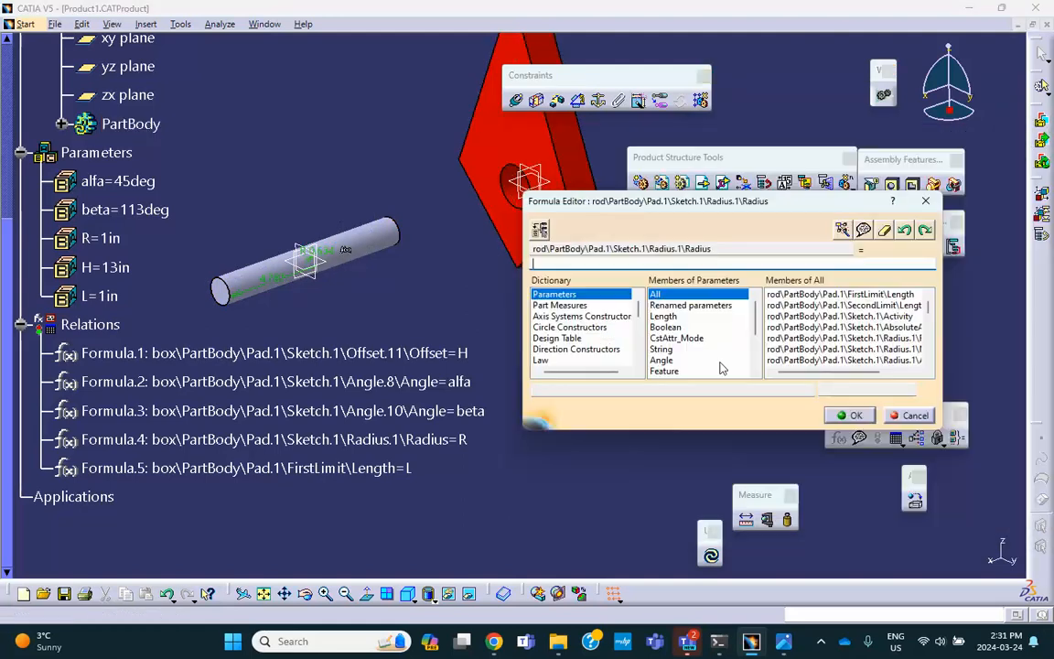
{"action": "left_click", "coordinate": [101, 238]}
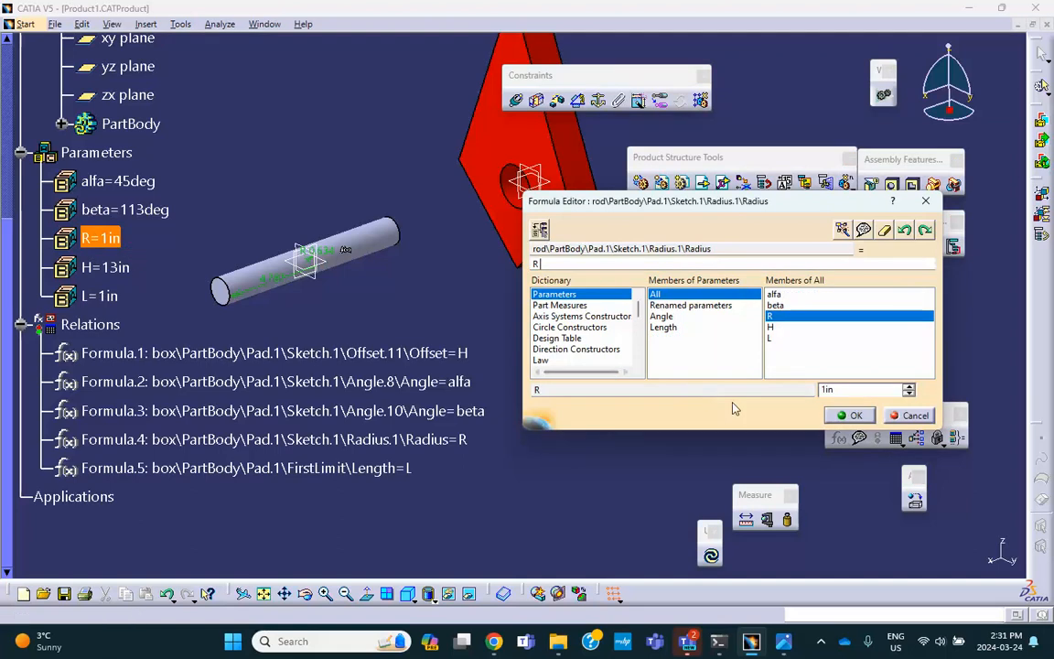
{"action": "left_click", "coordinate": [856, 416]}
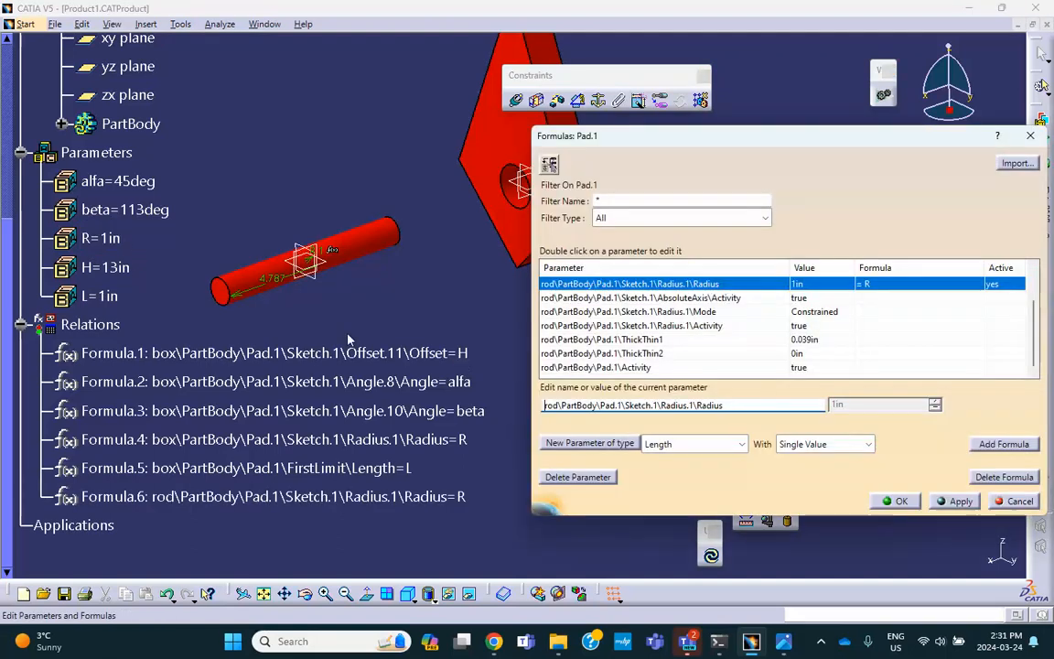
Add a formula making the rod pad's first limit length equal to parameter L, accept the formulas and update the assembly
{"action": "left_click", "coordinate": [277, 282]}
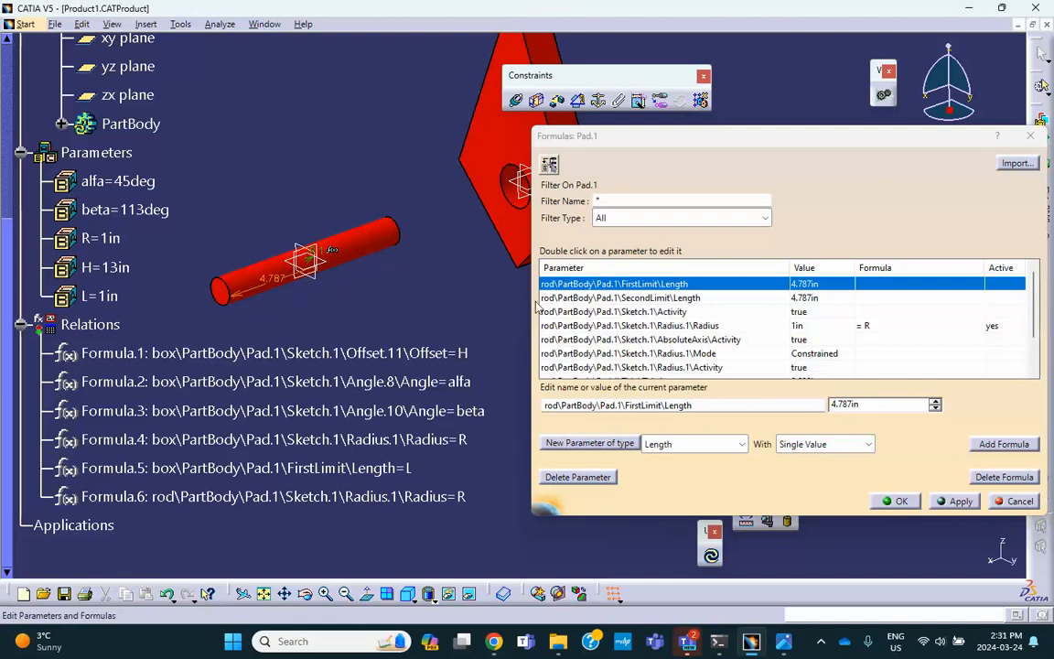
{"action": "left_click", "coordinate": [1007, 444]}
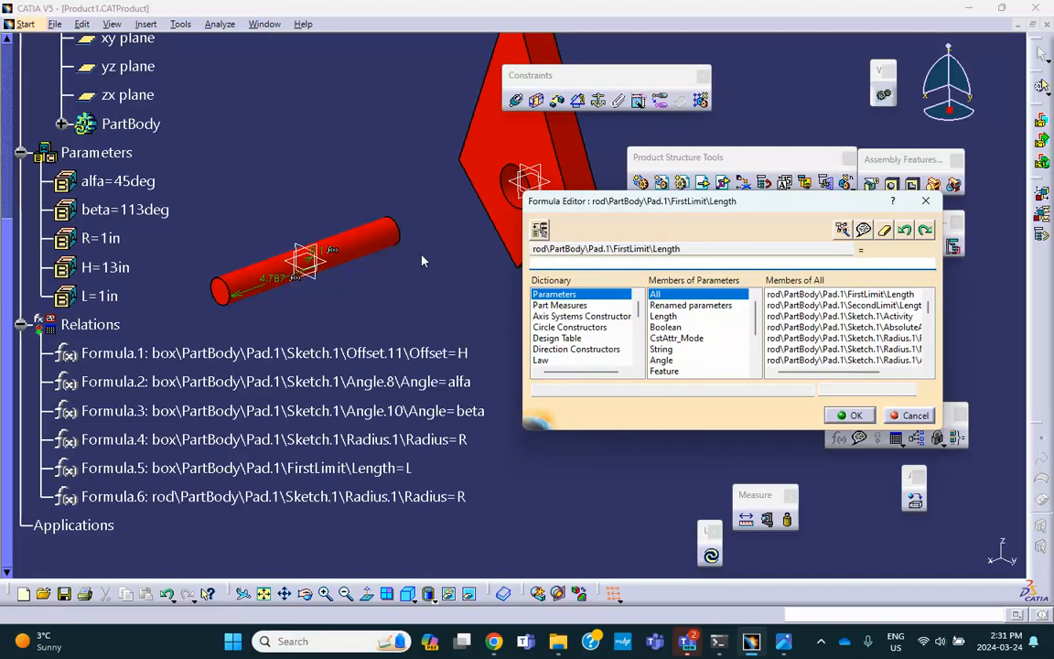
{"action": "left_click", "coordinate": [101, 295]}
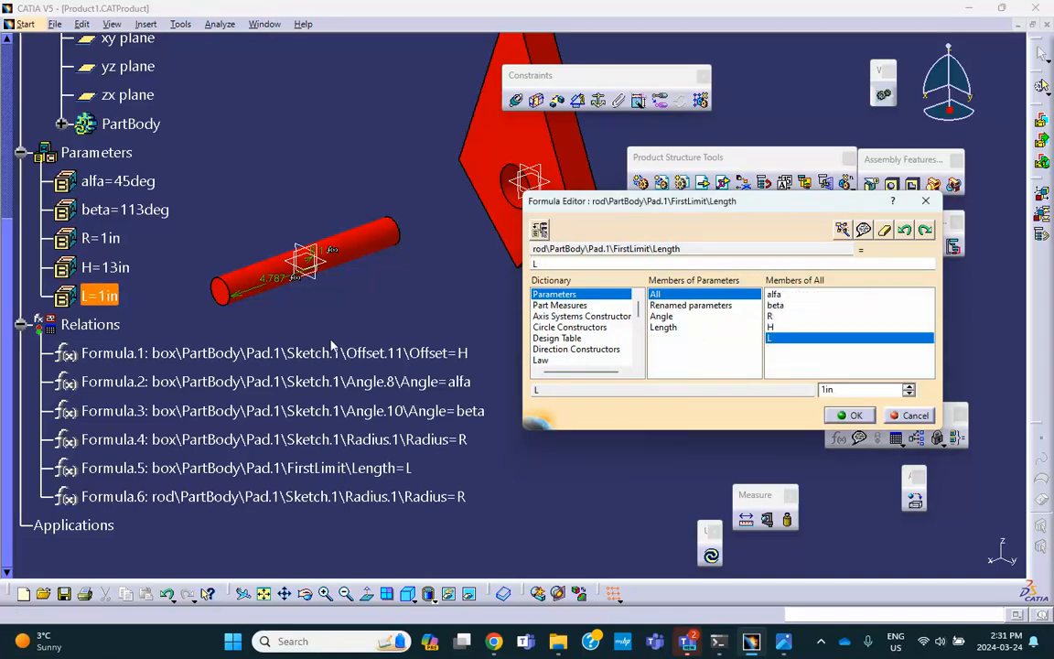
{"action": "left_click", "coordinate": [851, 415]}
{"action": "left_click", "coordinate": [915, 504]}
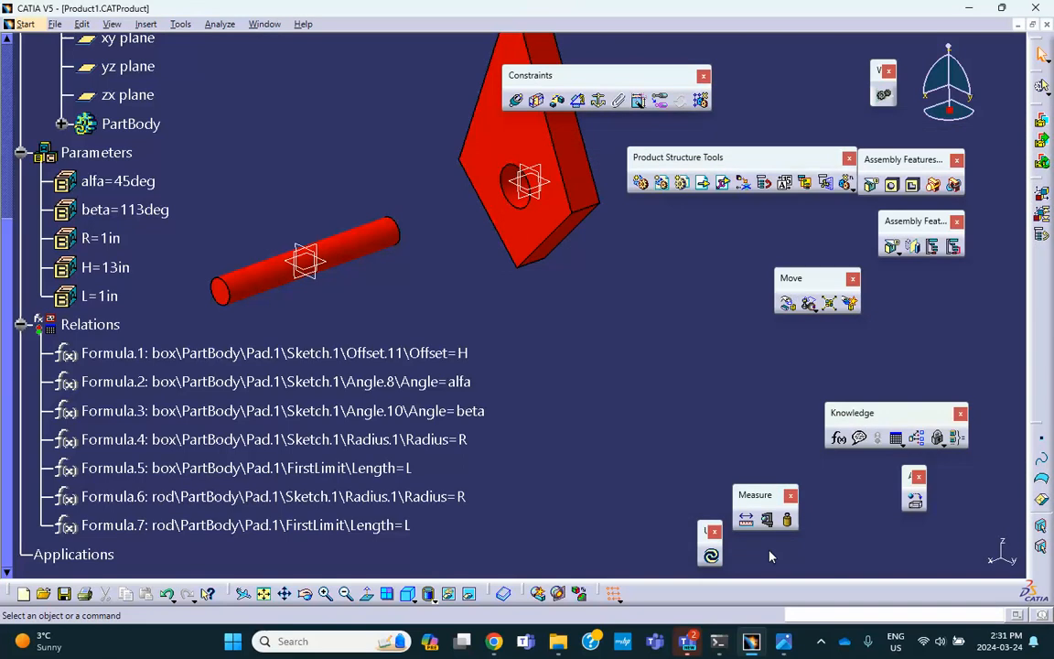
{"action": "middle_click_drag", "start_coordinate": [551, 309], "coordinate": [417, 304]}
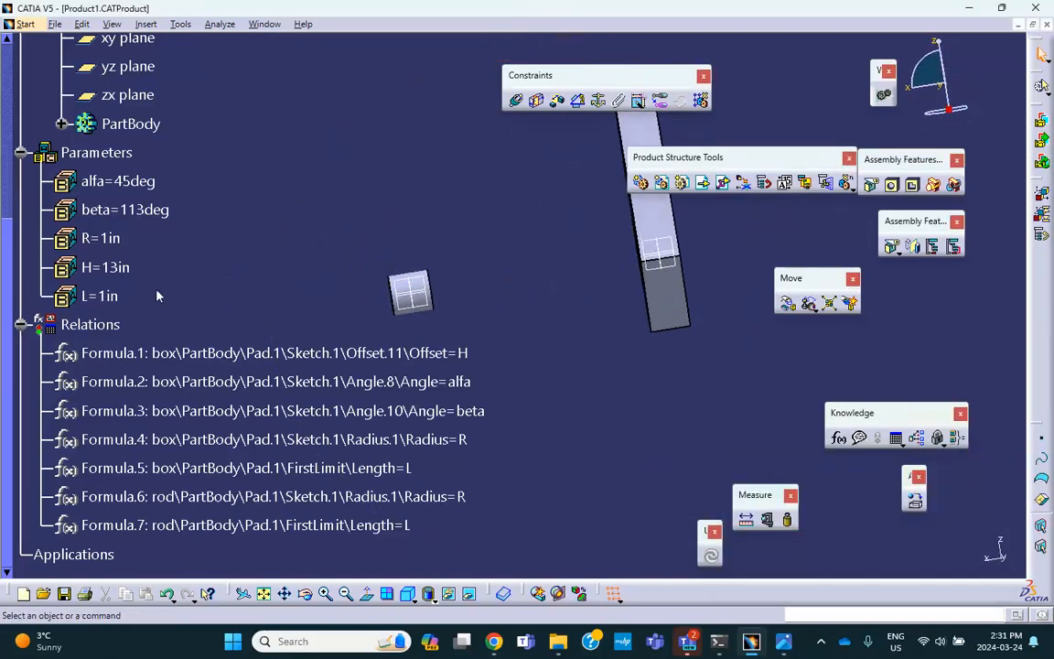
Change the formula for the rod pad's first limit length to 2*L
{"action": "scroll", "coordinate": [73, 292], "scroll_direction": "down", "scroll_amount": 2}
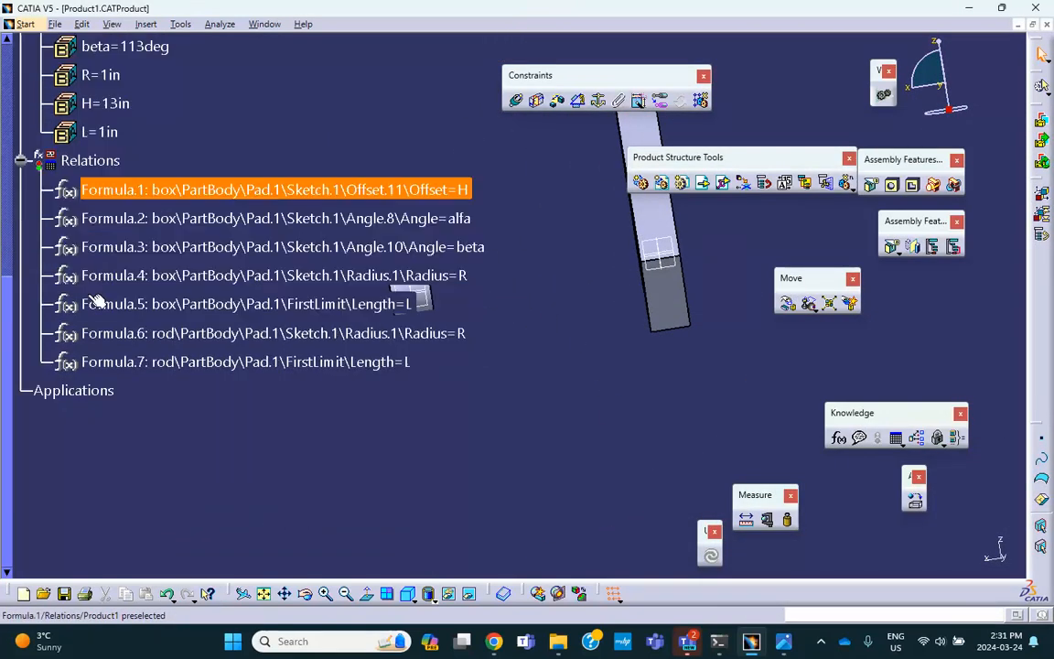
{"action": "double_click", "coordinate": [256, 361]}
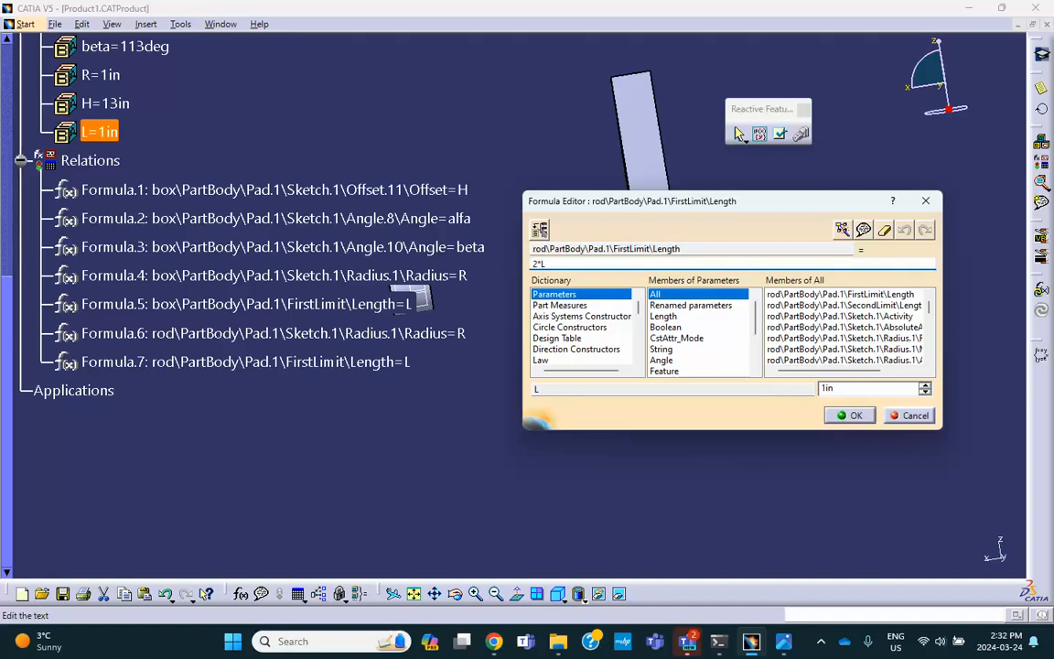
{"action": "left_click", "coordinate": [849, 415]}
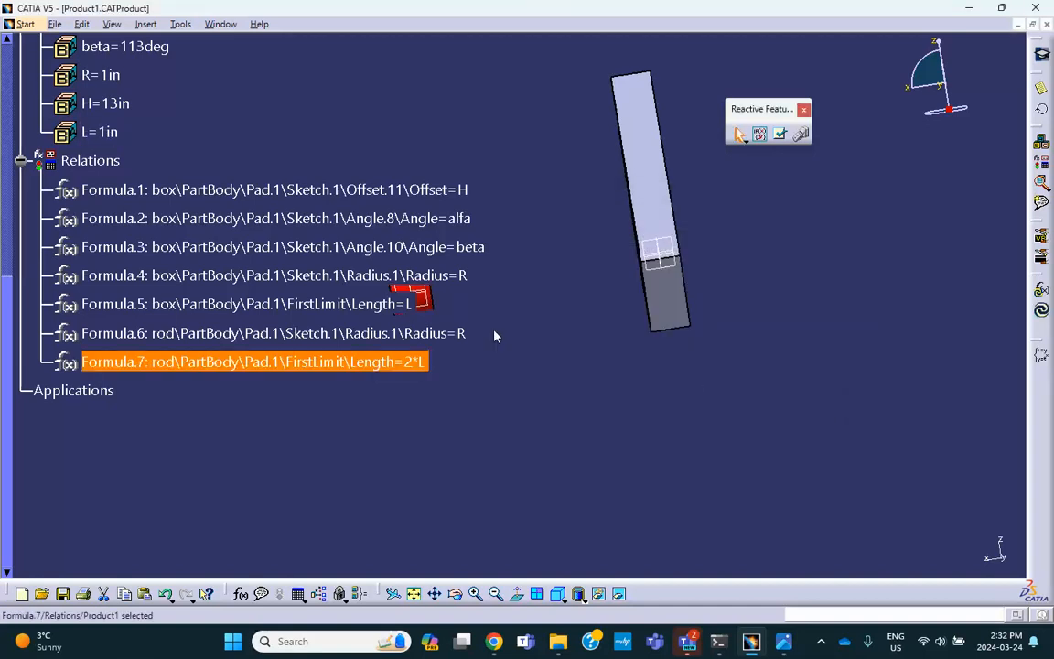
Reactivate Product1 to return to assembly editing
{"action": "left_click", "coordinate": [562, 400]}
{"action": "scroll", "coordinate": [164, 174], "scroll_direction": "up", "scroll_amount": 2}
{"action": "scroll", "coordinate": [164, 174], "scroll_direction": "up", "scroll_amount": 6}
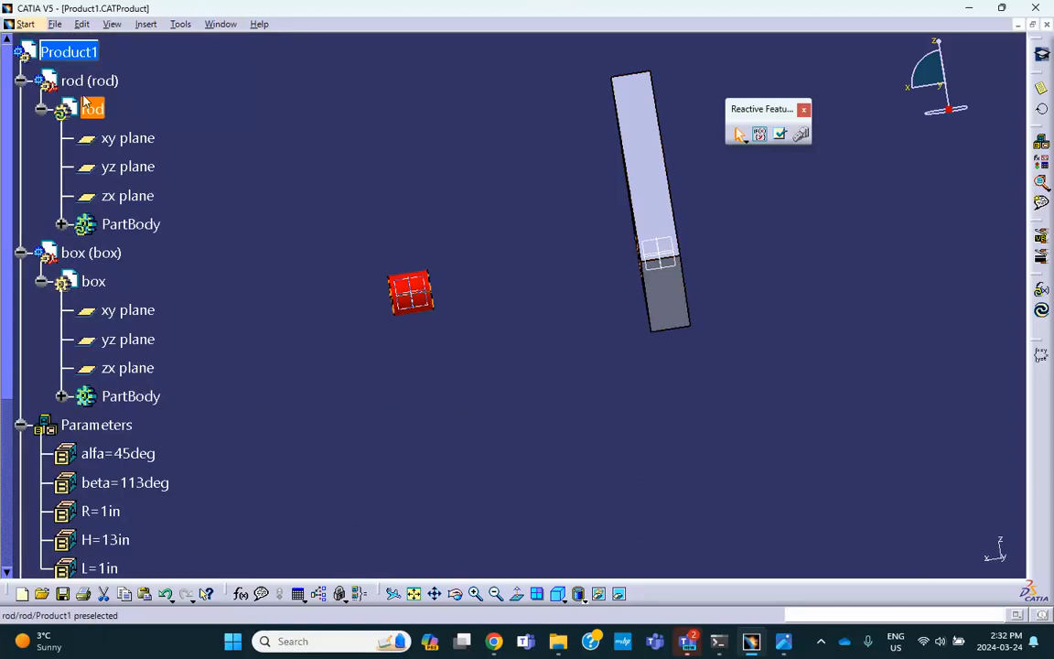
{"action": "double_click", "coordinate": [71, 52]}
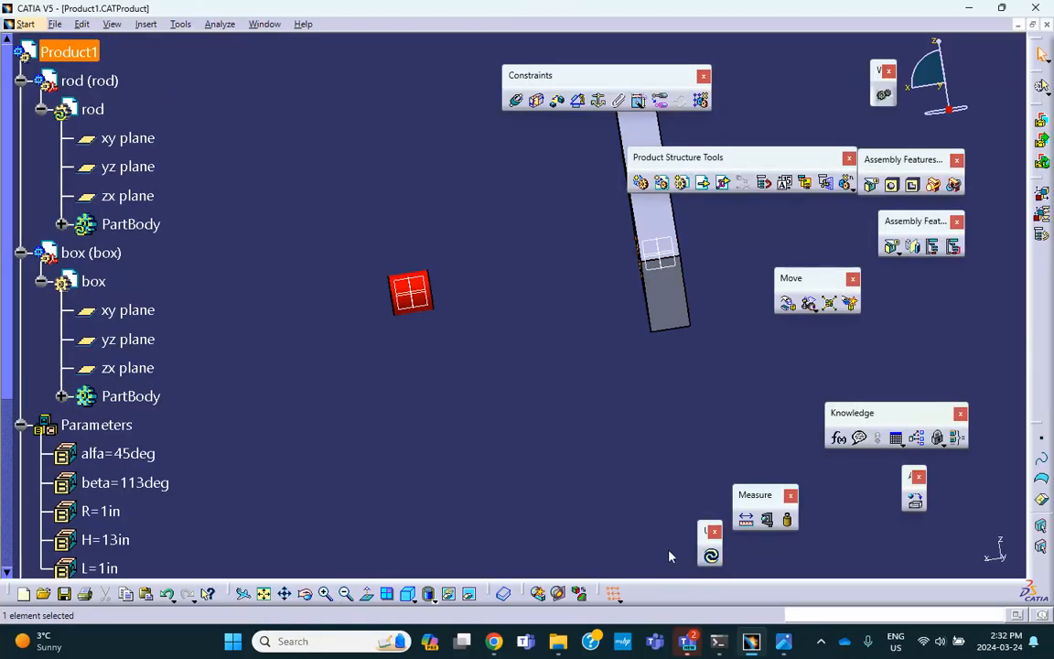
Update the assembly to apply the rod's length formula and bring the Product1 parameters into view
{"action": "left_click", "coordinate": [711, 556]}
{"action": "middle_click_drag", "start_coordinate": [536, 409], "coordinate": [569, 275]}
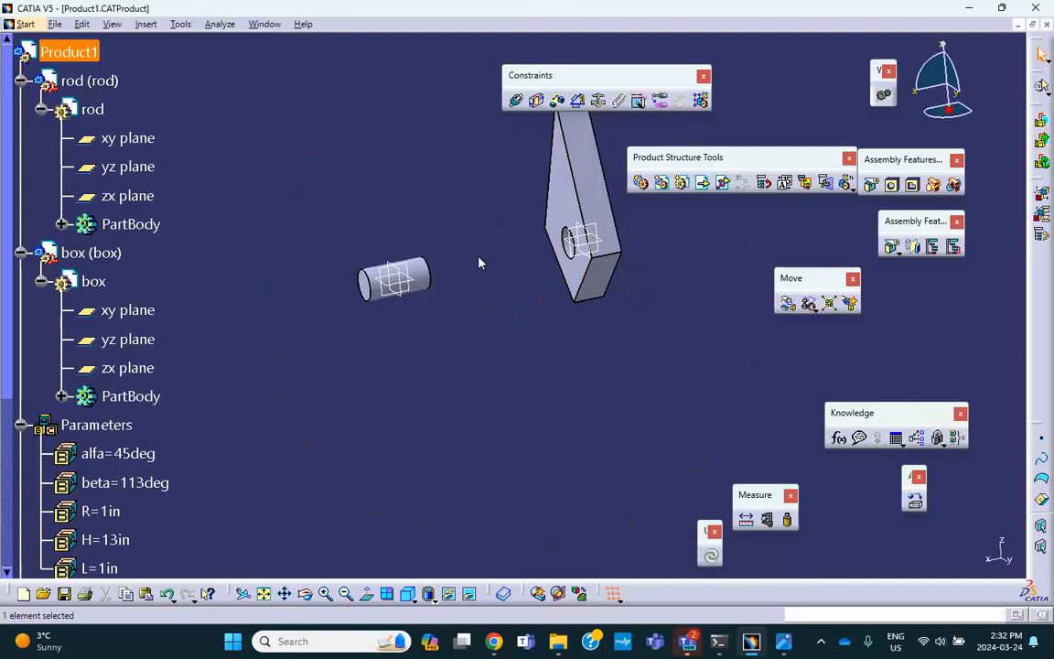
{"action": "middle_click", "coordinate": [487, 257]}
{"action": "scroll", "coordinate": [127, 296], "scroll_direction": "down", "scroll_amount": 2}
{"action": "scroll", "coordinate": [128, 297], "scroll_direction": "down", "scroll_amount": 8}
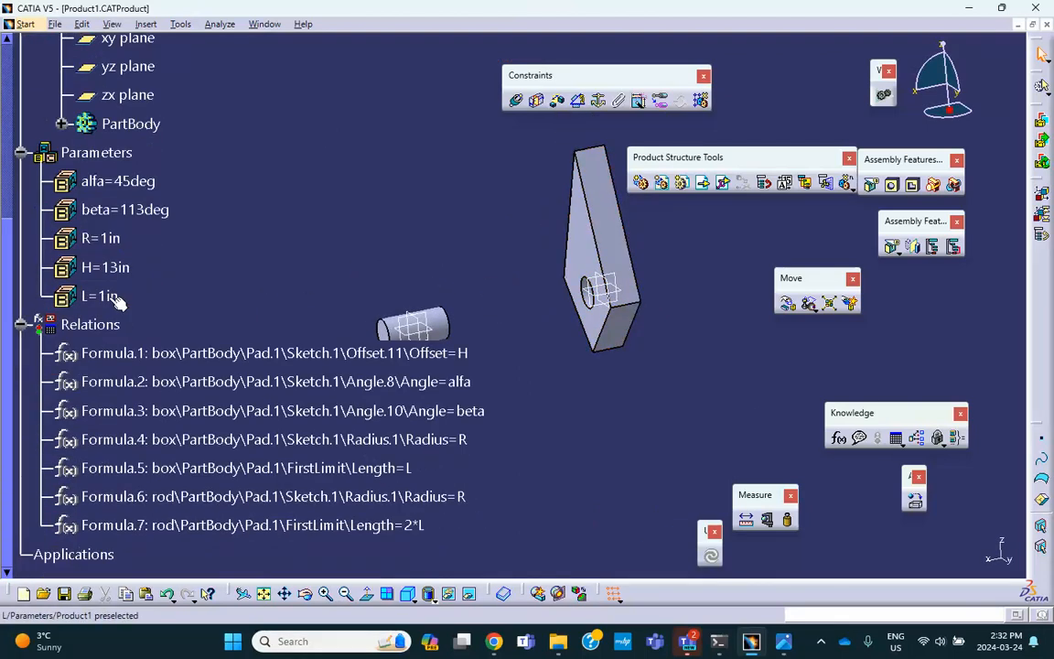
Set parameter R to 0.2in and update the assembly
{"action": "double_click", "coordinate": [113, 244]}
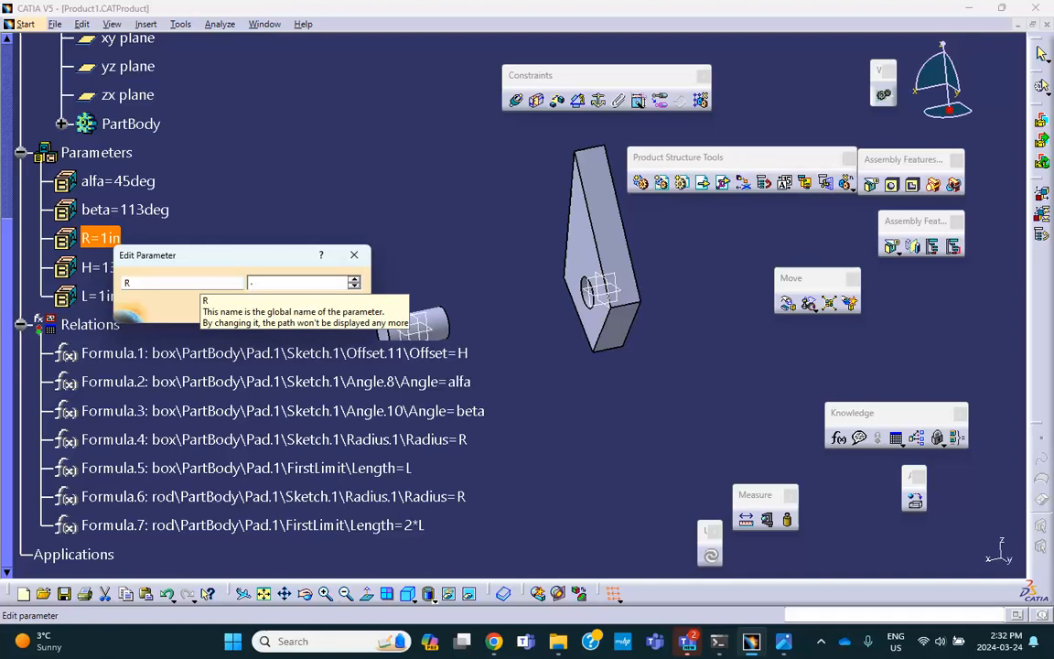
{"action": "type", "text": "0.2in"}
{"action": "left_click", "coordinate": [277, 309]}
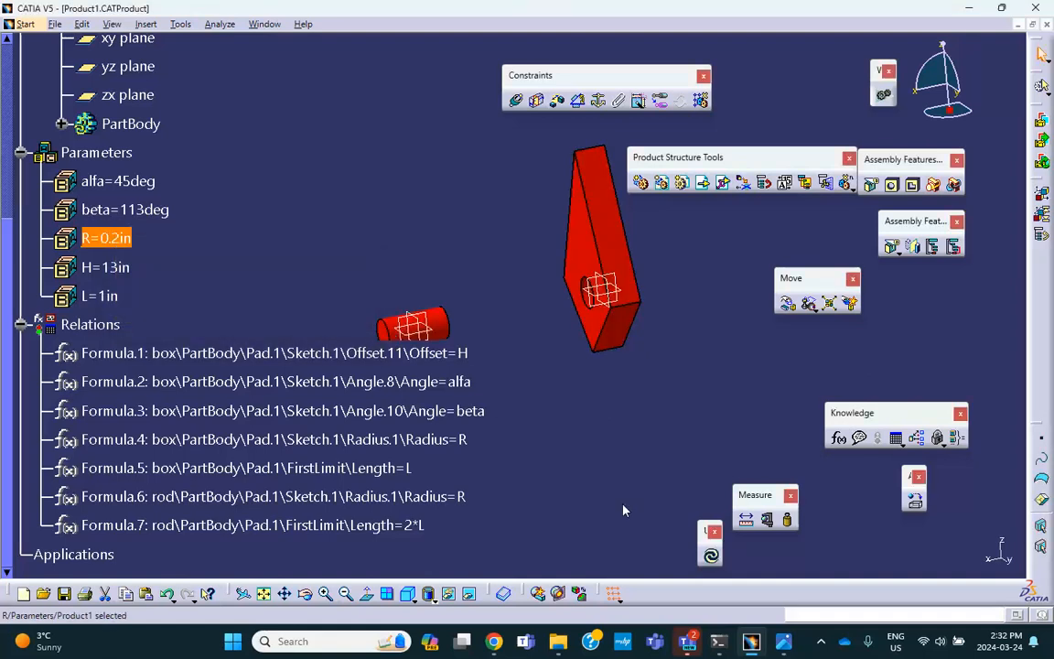
{"action": "left_click", "coordinate": [711, 555]}
{"action": "middle_click_drag", "start_coordinate": [591, 397], "coordinate": [500, 179]}
{"action": "middle_click_drag", "start_coordinate": [567, 274], "coordinate": [560, 399]}
{"action": "middle_click_drag", "start_coordinate": [512, 278], "coordinate": [536, 285]}
Set parameter H to 8in and parameter L to 3in, updating the assembly
{"action": "double_click", "coordinate": [104, 267]}
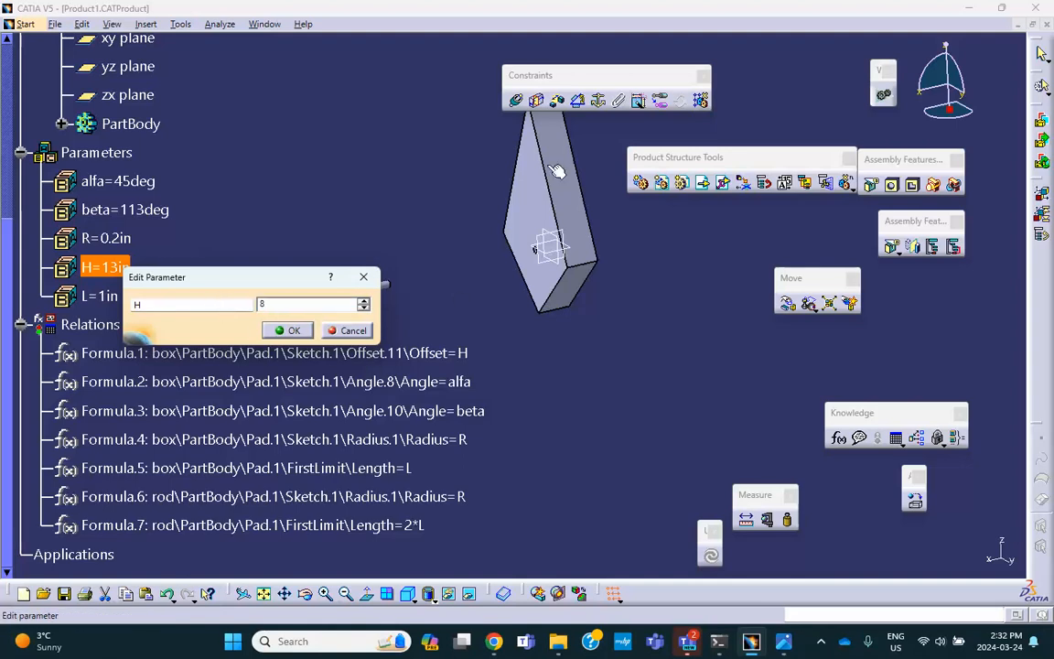
{"action": "left_click", "coordinate": [291, 331]}
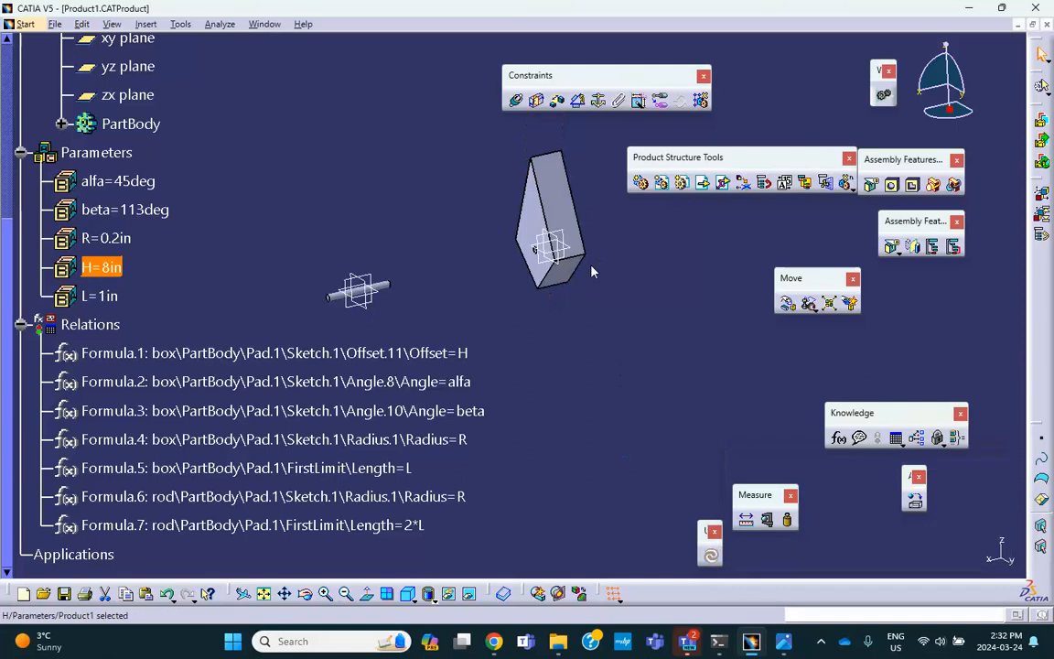
{"action": "double_click", "coordinate": [105, 298]}
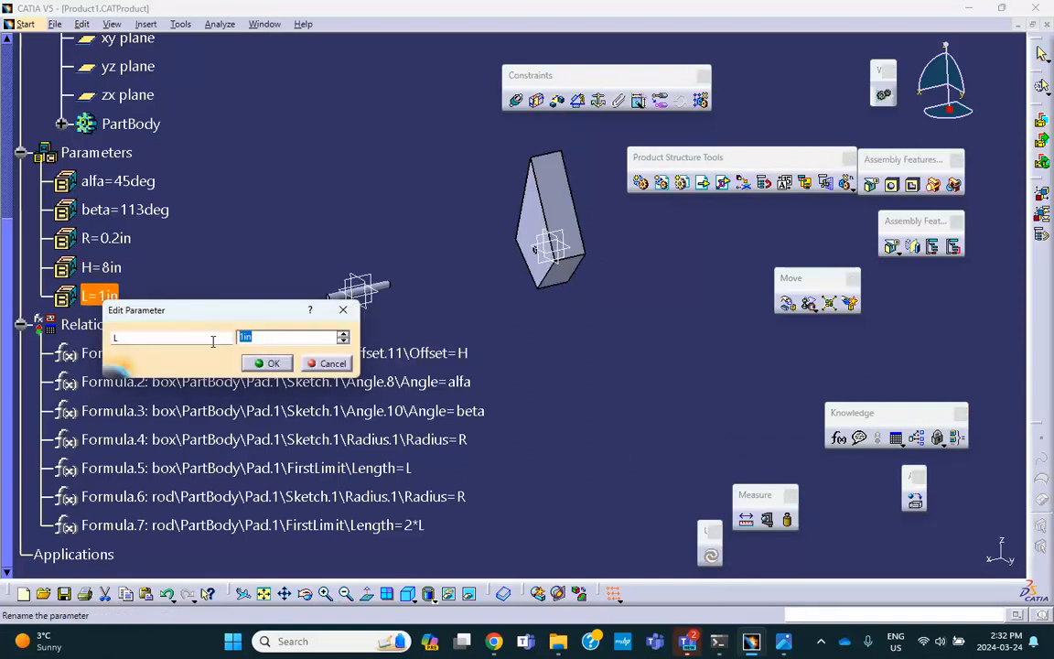
{"action": "type", "text": "3"}
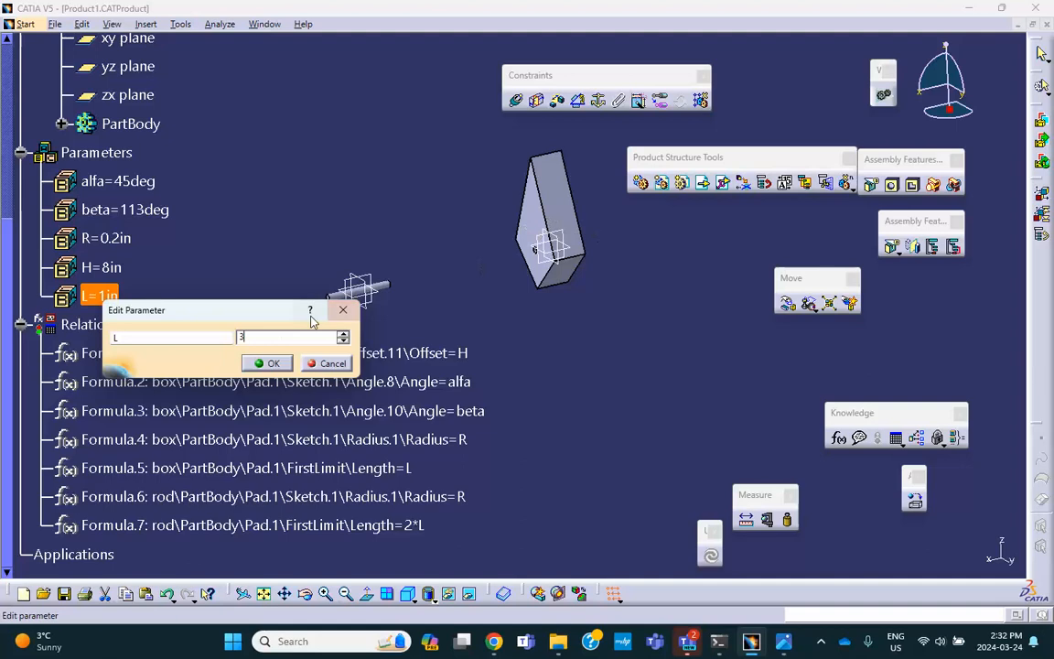
{"action": "key", "text": "Return"}
{"action": "left_click", "coordinate": [267, 363]}
{"action": "left_click", "coordinate": [710, 557]}
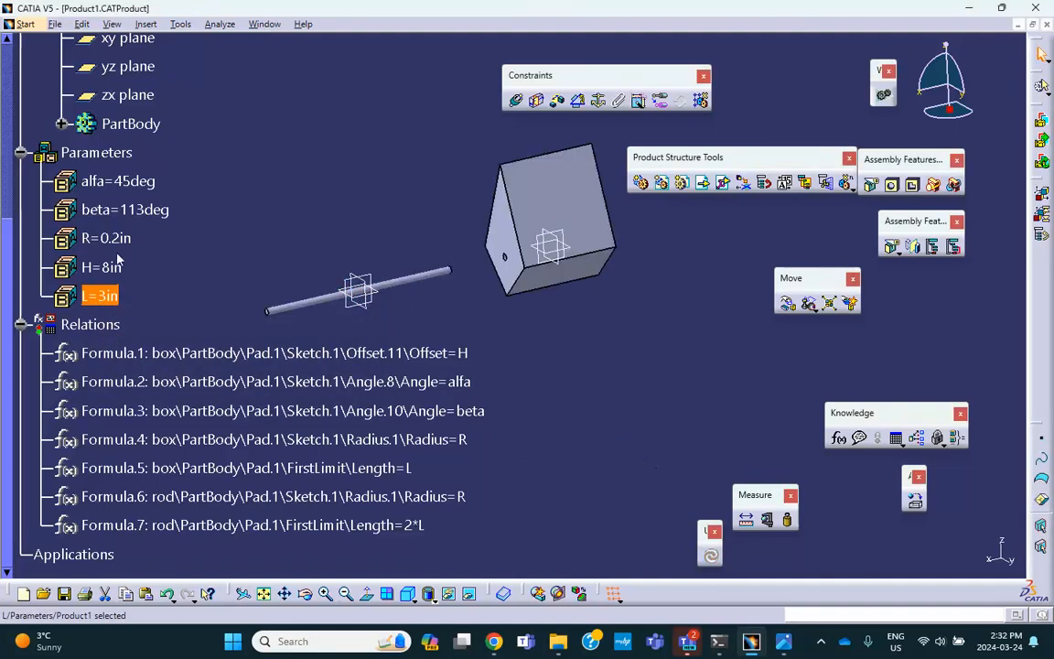
Set parameter alfa to 90deg and update the assembly
{"action": "double_click", "coordinate": [128, 181]}
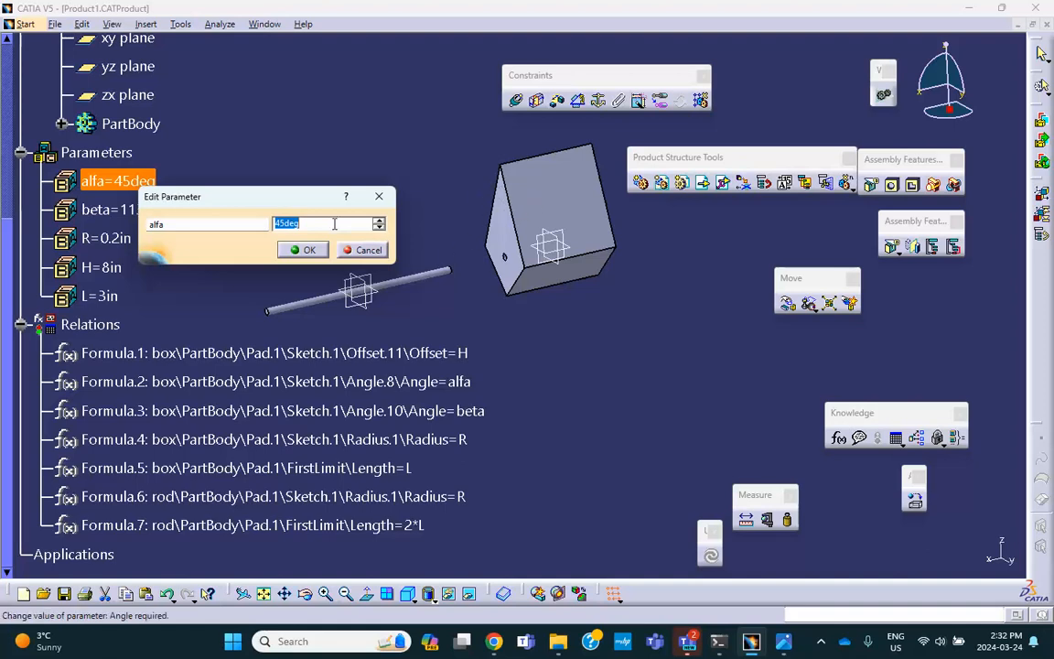
{"action": "type", "text": "90"}
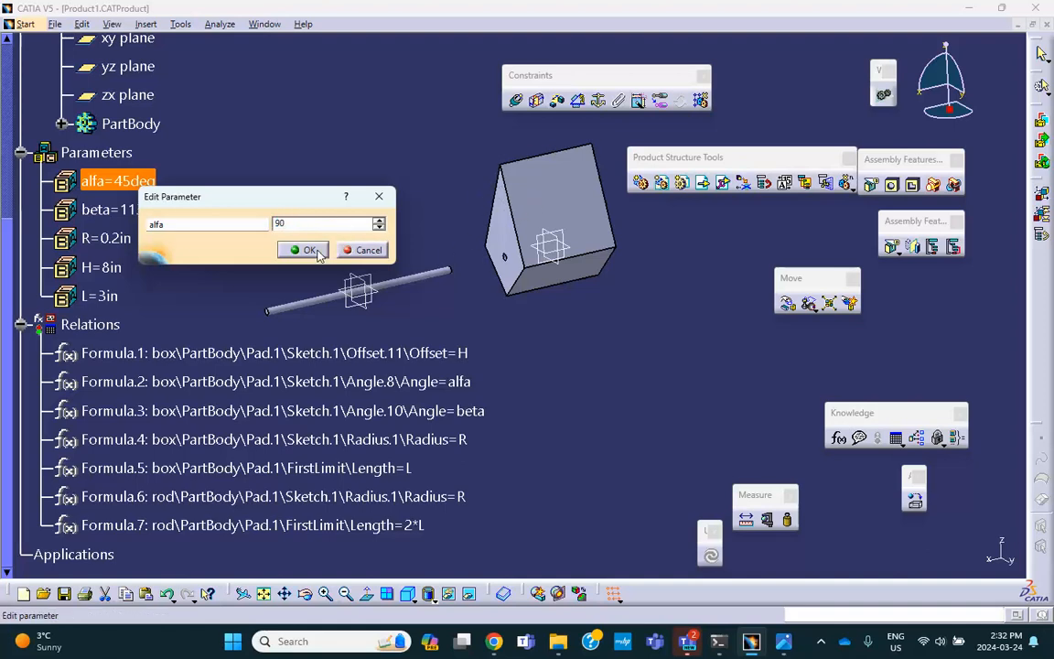
{"action": "left_click", "coordinate": [309, 250]}
{"action": "left_click", "coordinate": [712, 556]}
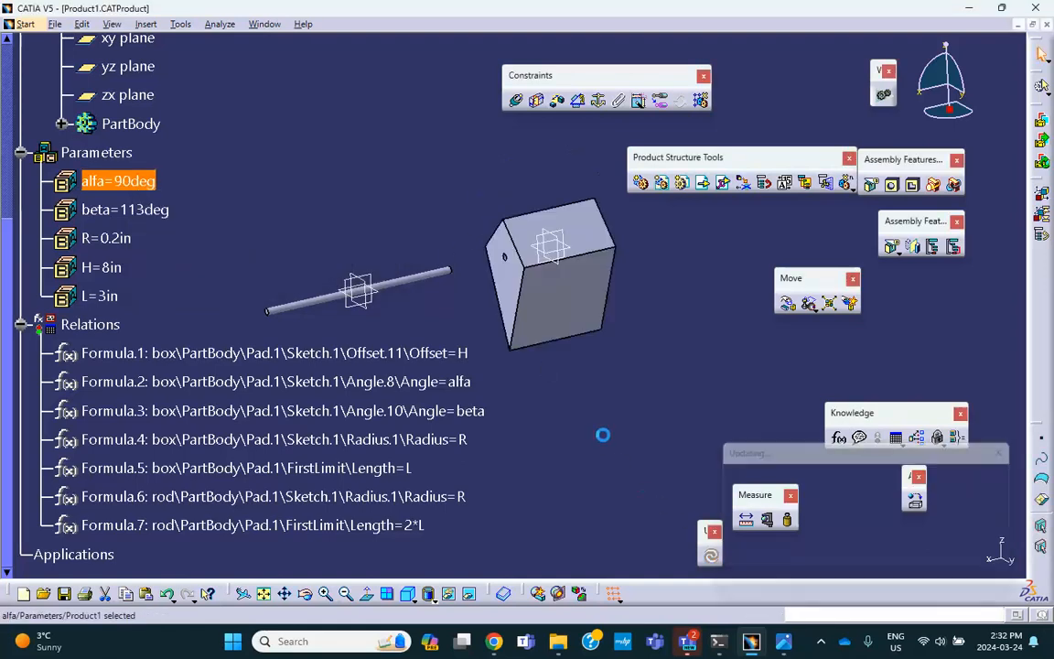
{"action": "middle_click", "coordinate": [386, 194]}
{"action": "middle_click_drag", "start_coordinate": [494, 266], "coordinate": [366, 183]}
Set parameter beta to 90deg and update the assembly
{"action": "double_click", "coordinate": [123, 209]}
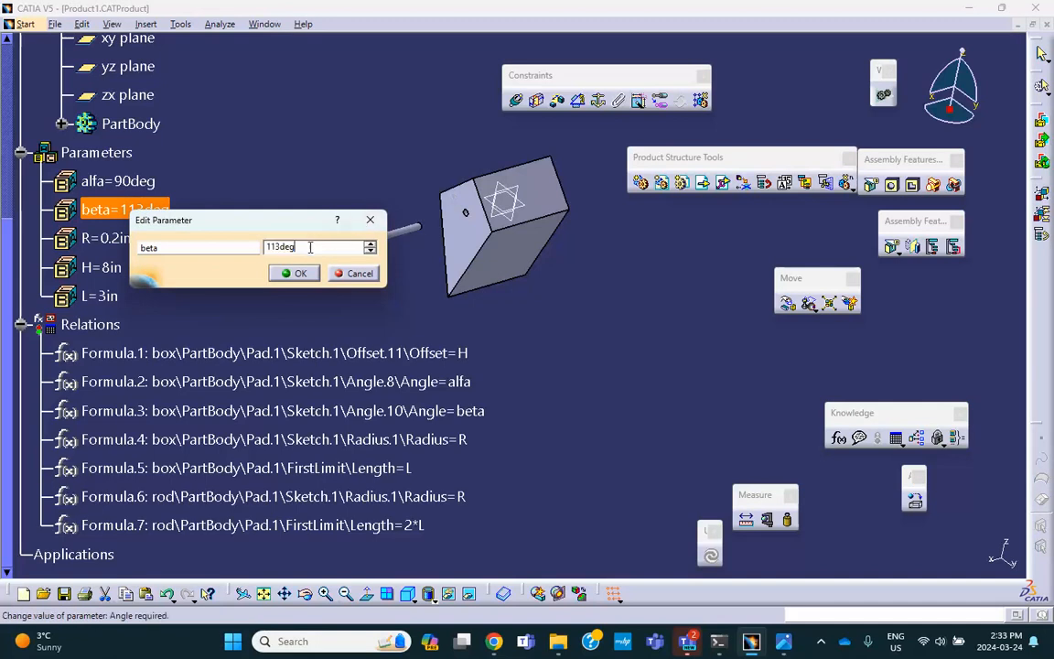
{"action": "type", "text": "90"}
{"action": "left_click", "coordinate": [295, 272]}
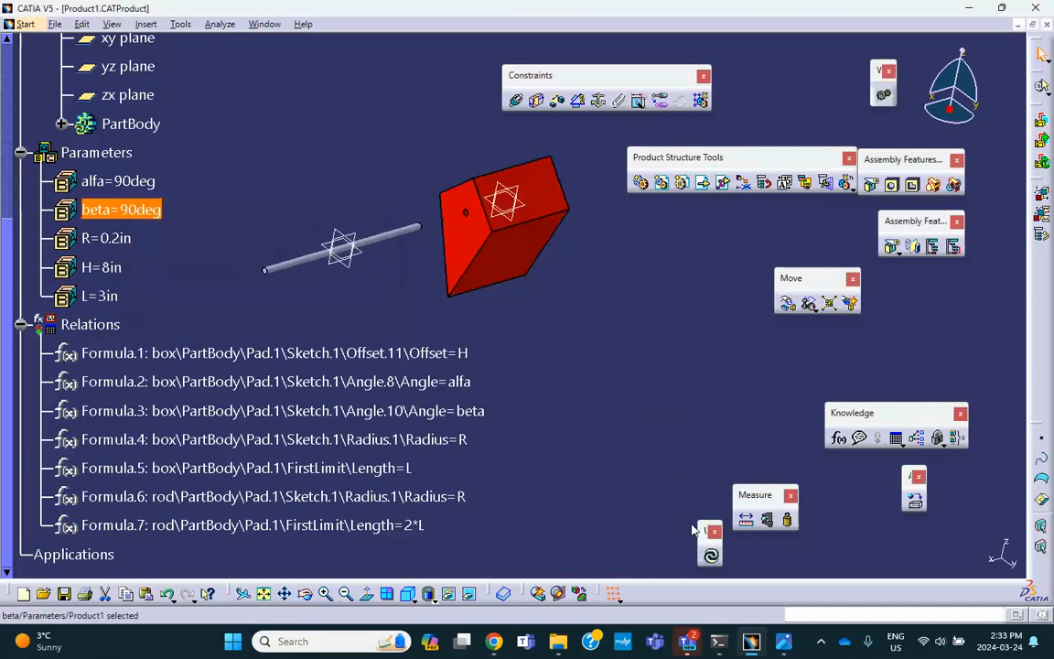
{"action": "middle_click_drag", "start_coordinate": [633, 350], "coordinate": [638, 375]}
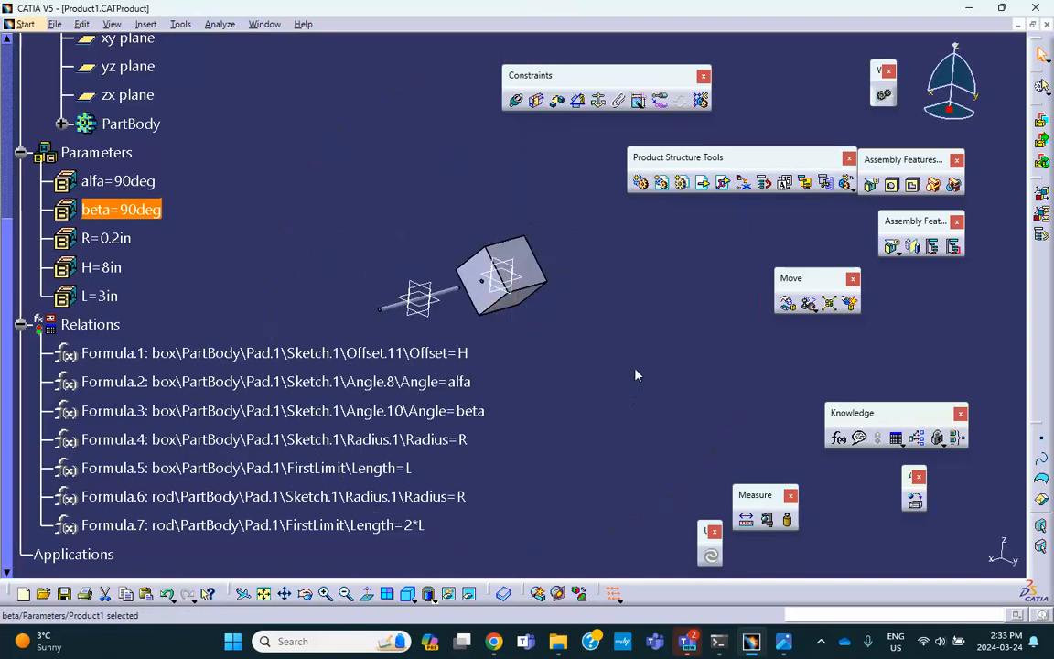
Fix the box in space with a Fix constraint
{"action": "middle_click_drag", "start_coordinate": [348, 233], "coordinate": [329, 205]}
{"action": "left_click", "coordinate": [598, 102]}
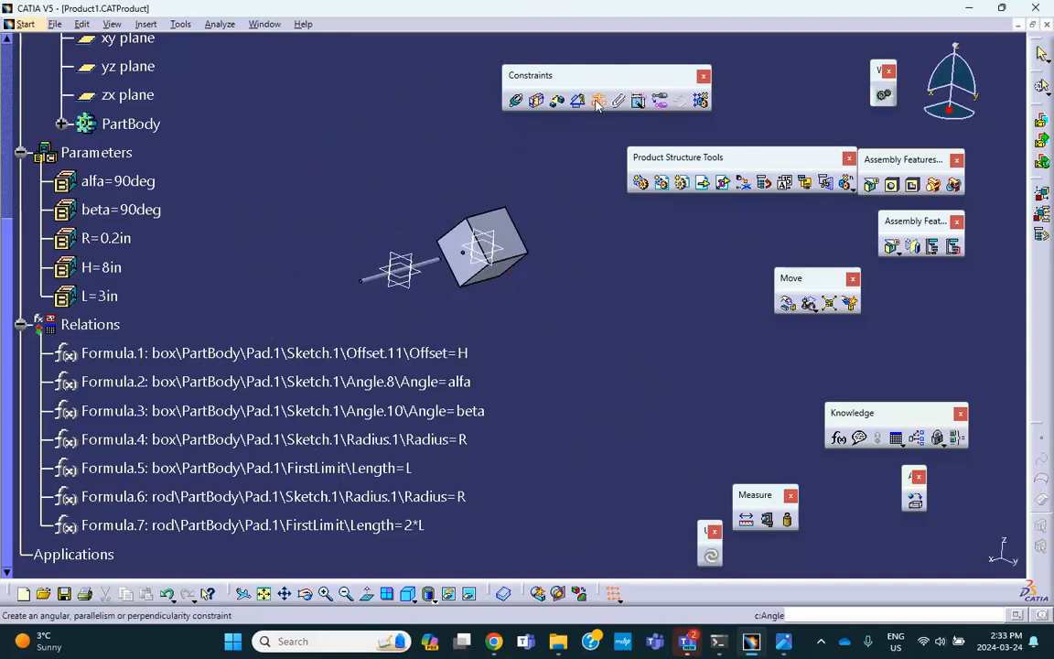
{"action": "left_click", "coordinate": [522, 245]}
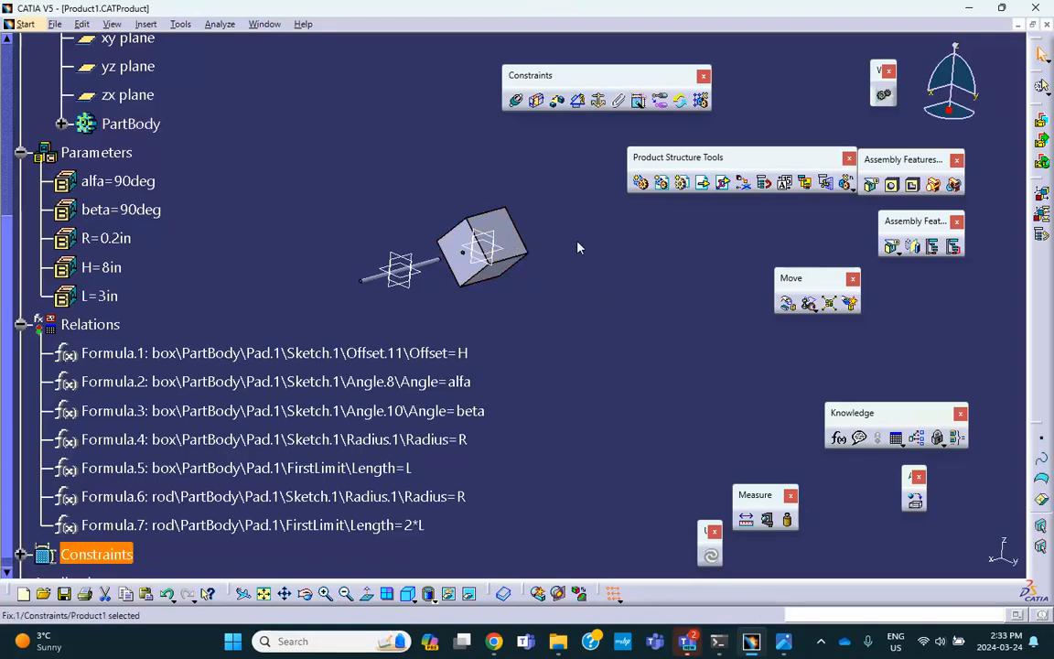
Make the rod's plane perpendicular to its axis coincident with the box's yz plane, with orientation Same
{"action": "middle_click_drag", "start_coordinate": [577, 246], "coordinate": [571, 180], "text": "ctrl"}
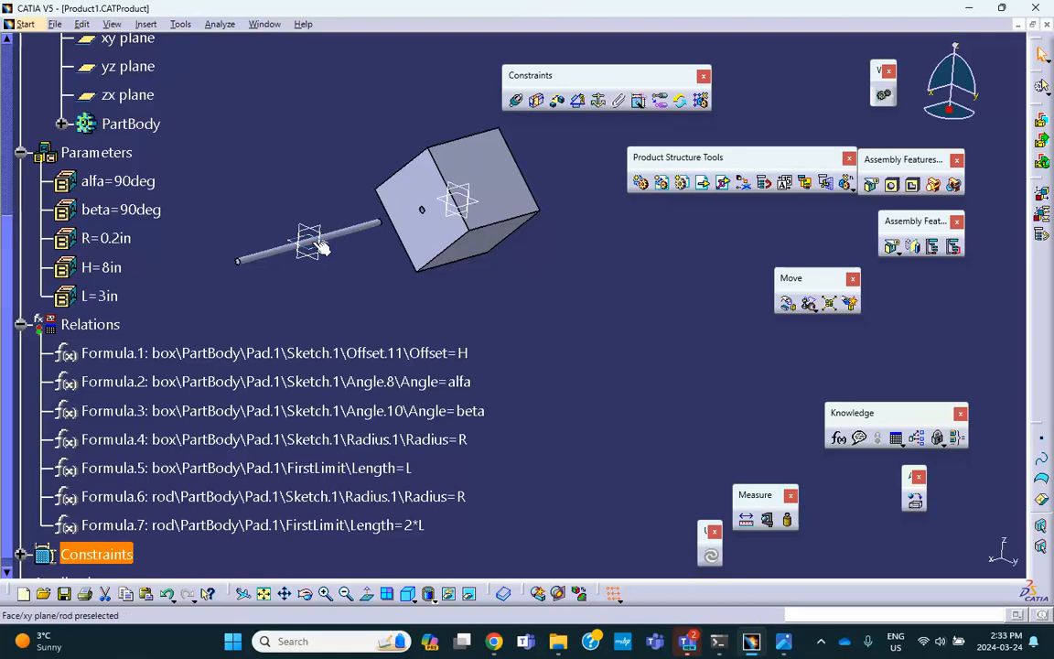
{"action": "left_click", "coordinate": [518, 102]}
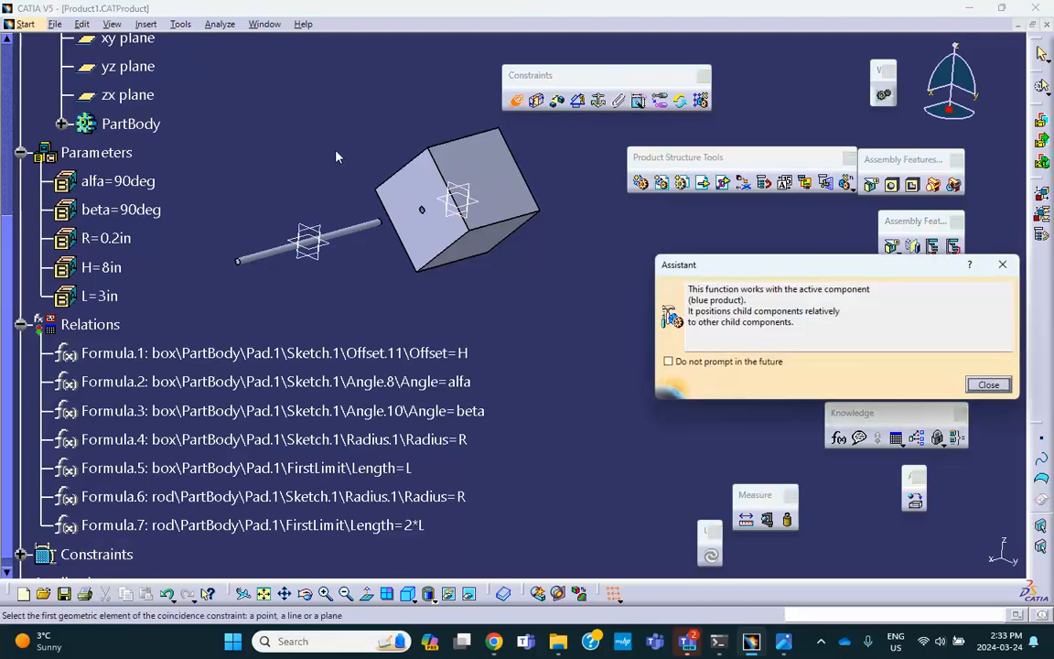
{"action": "left_click", "coordinate": [310, 236]}
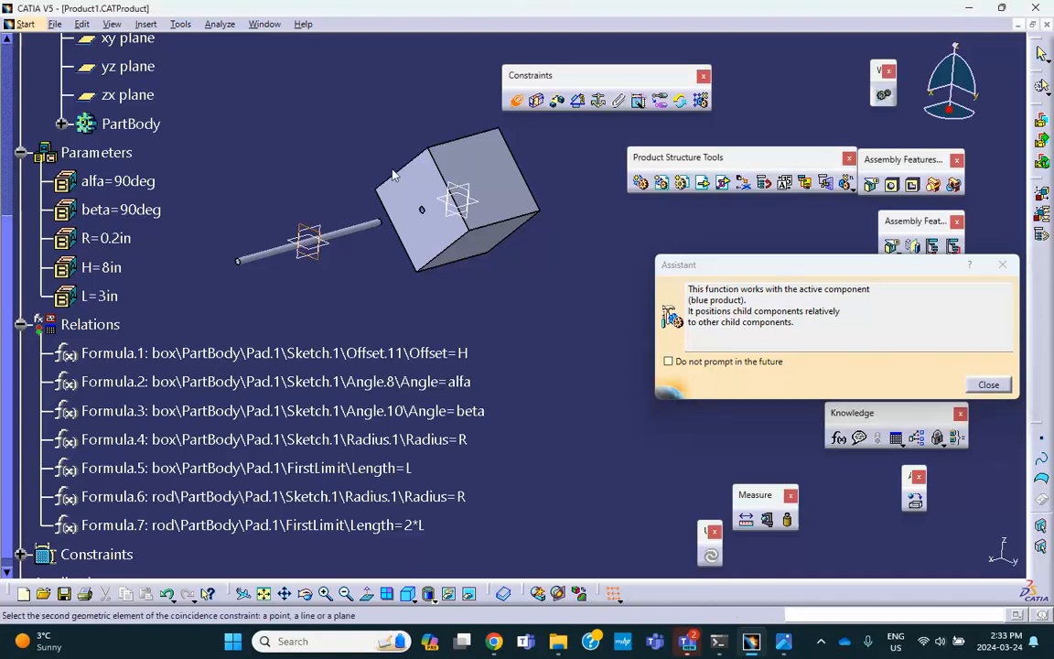
{"action": "left_click", "coordinate": [458, 190]}
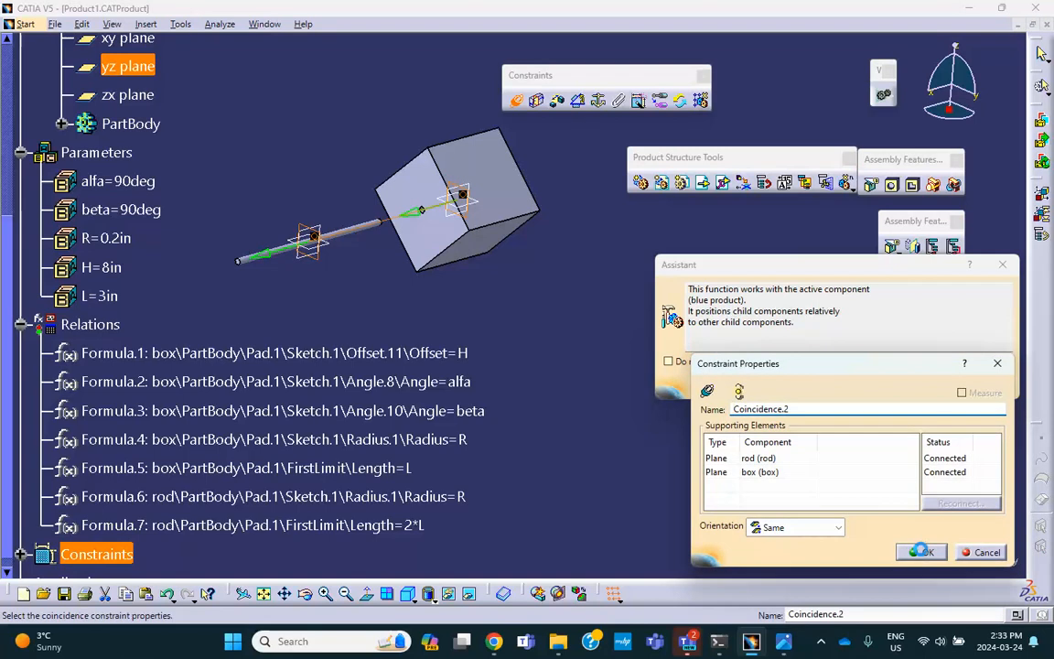
{"action": "left_click", "coordinate": [923, 553]}
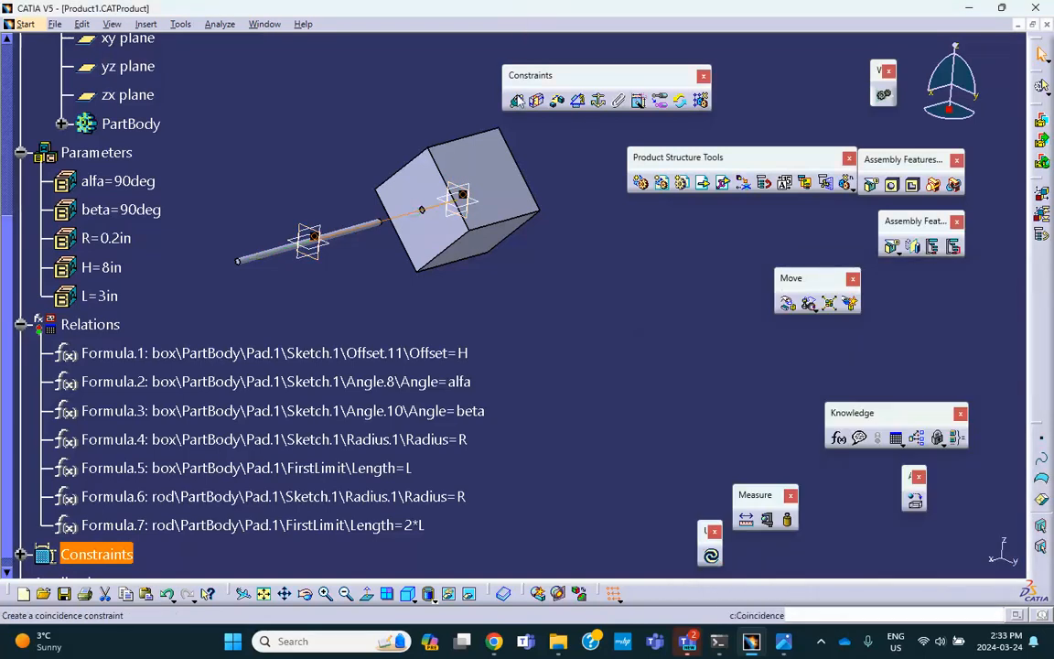
Make the rod's axis coincident with the axis of the box's hole and update the assembly
{"action": "left_click", "coordinate": [517, 101]}
{"action": "middle_click_drag", "start_coordinate": [410, 264], "coordinate": [474, 269]}
{"action": "left_click", "coordinate": [392, 242]}
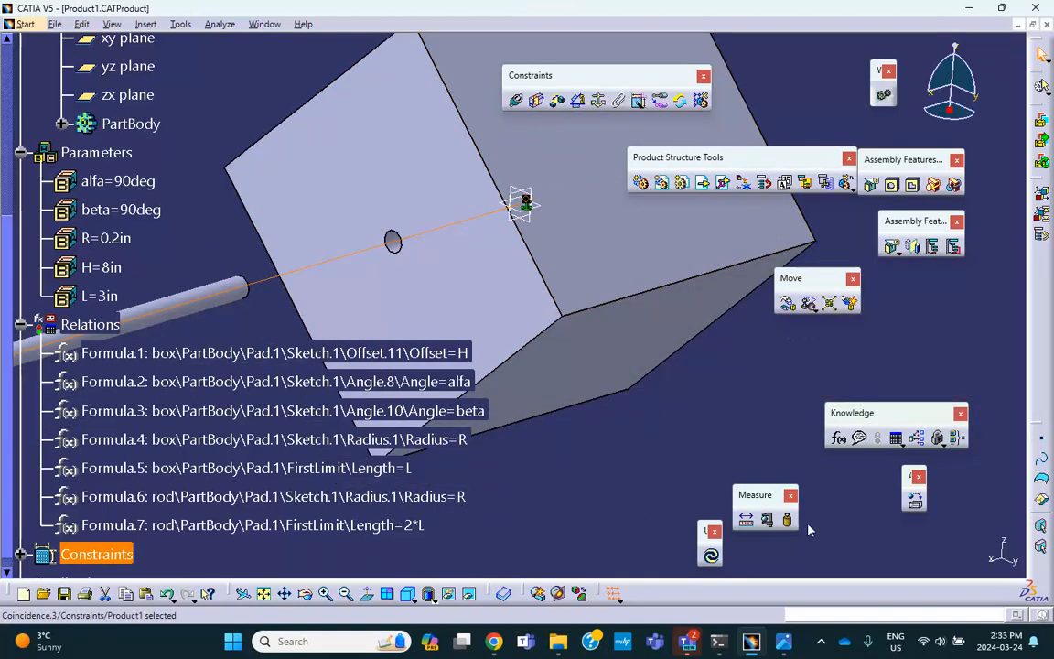
{"action": "left_click", "coordinate": [712, 555]}
{"action": "middle_click_drag", "start_coordinate": [598, 333], "coordinate": [217, 277]}
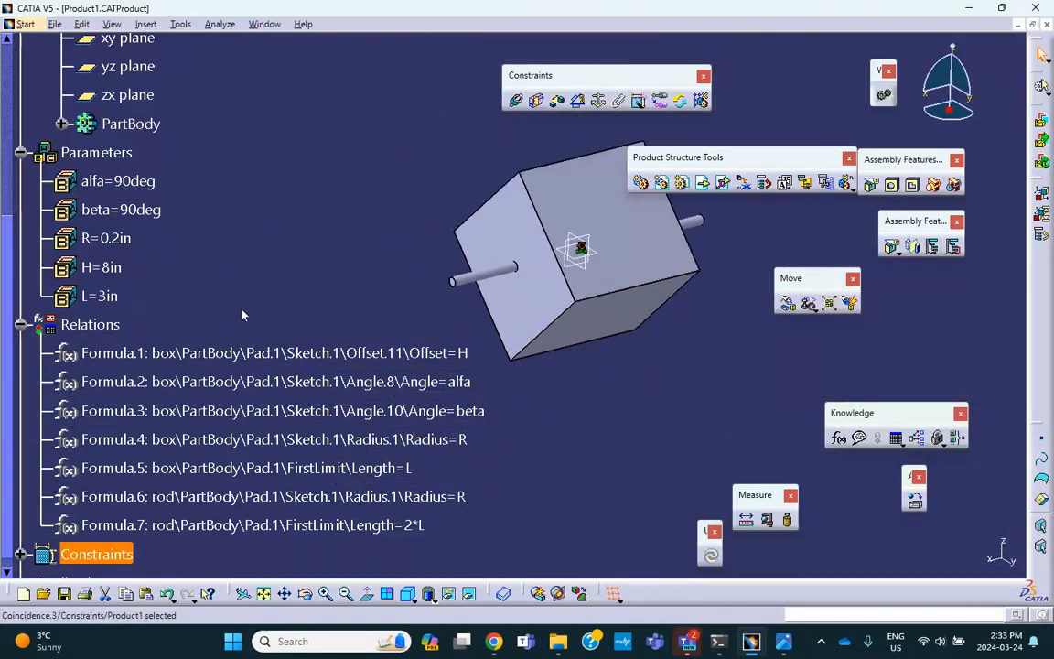
Set parameter L to 0.5in and update the constrained assembly
{"action": "double_click", "coordinate": [114, 300]}
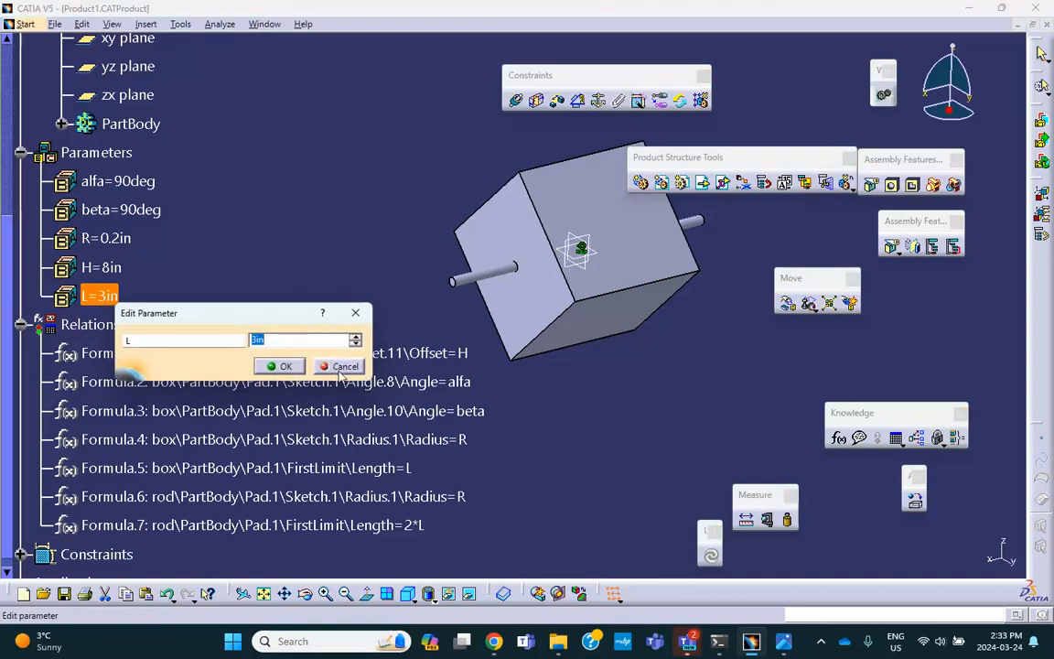
{"action": "left_click", "coordinate": [285, 366]}
{"action": "left_click", "coordinate": [557, 593]}
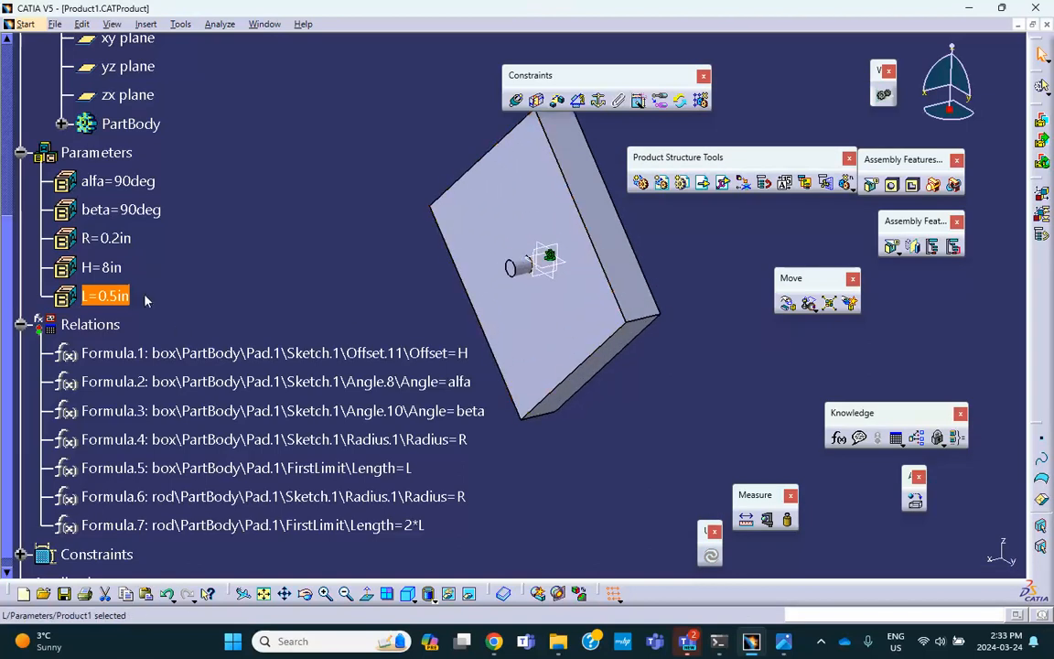
{"action": "mouse_move", "coordinate": [634, 291]}
{"action": "middle_mouse_down"}
{"action": "mouse_move", "coordinate": [539, 291]}
{"action": "mouse_move", "coordinate": [591, 299]}
{"action": "mouse_move", "coordinate": [613, 287]}
{"action": "middle_mouse_up"}
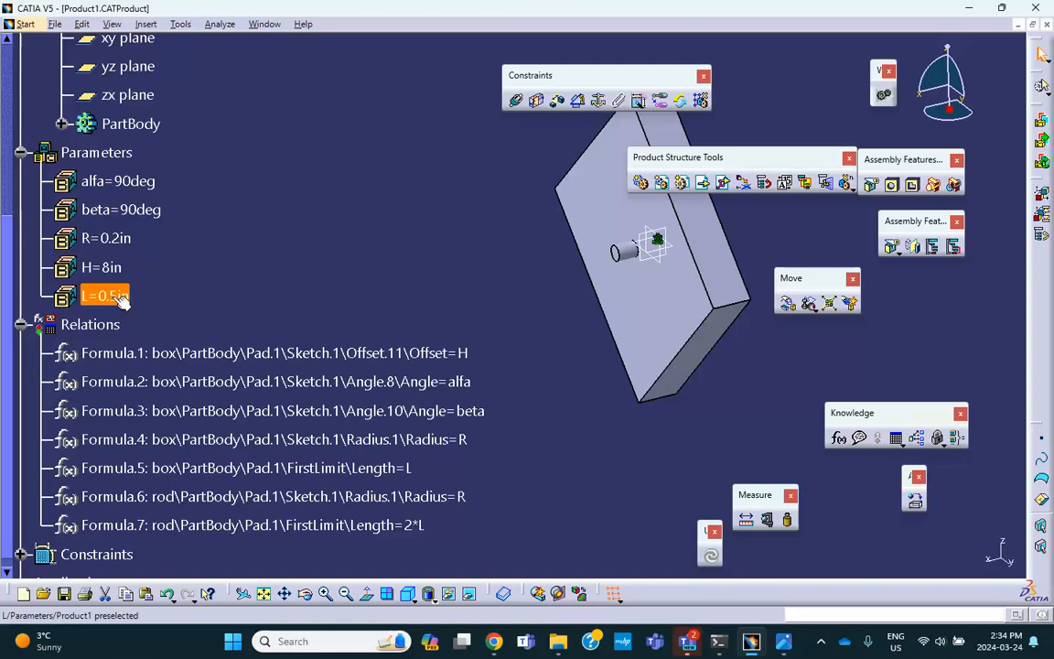
{"action": "middle_click_drag", "start_coordinate": [428, 287], "coordinate": [531, 224]}
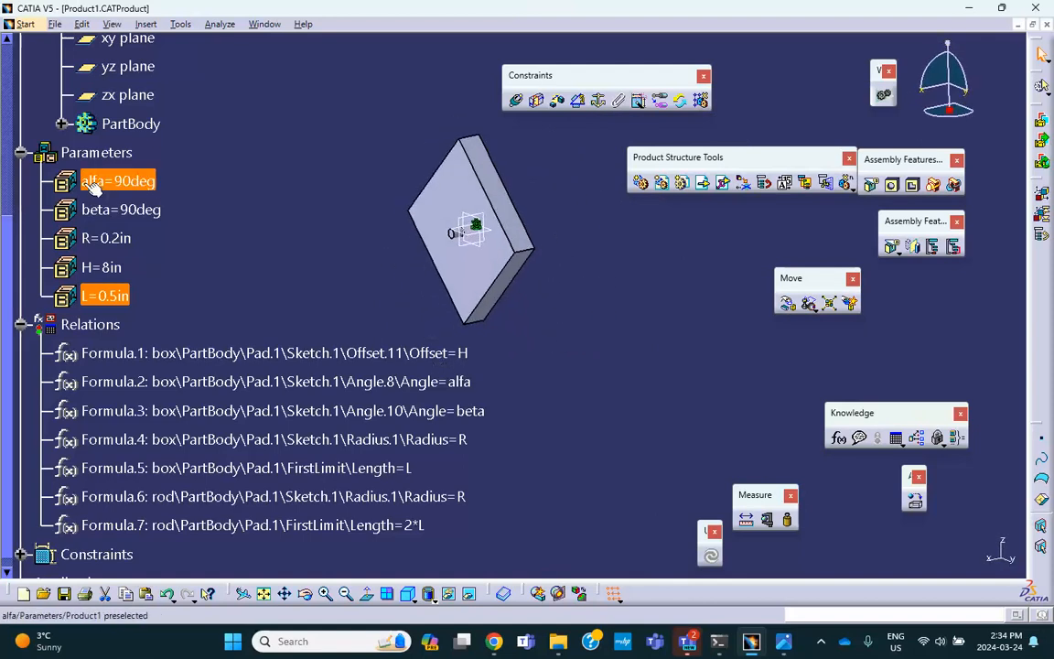
Set parameter alfa to 30deg and update the assembly
{"action": "double_click", "coordinate": [147, 184]}
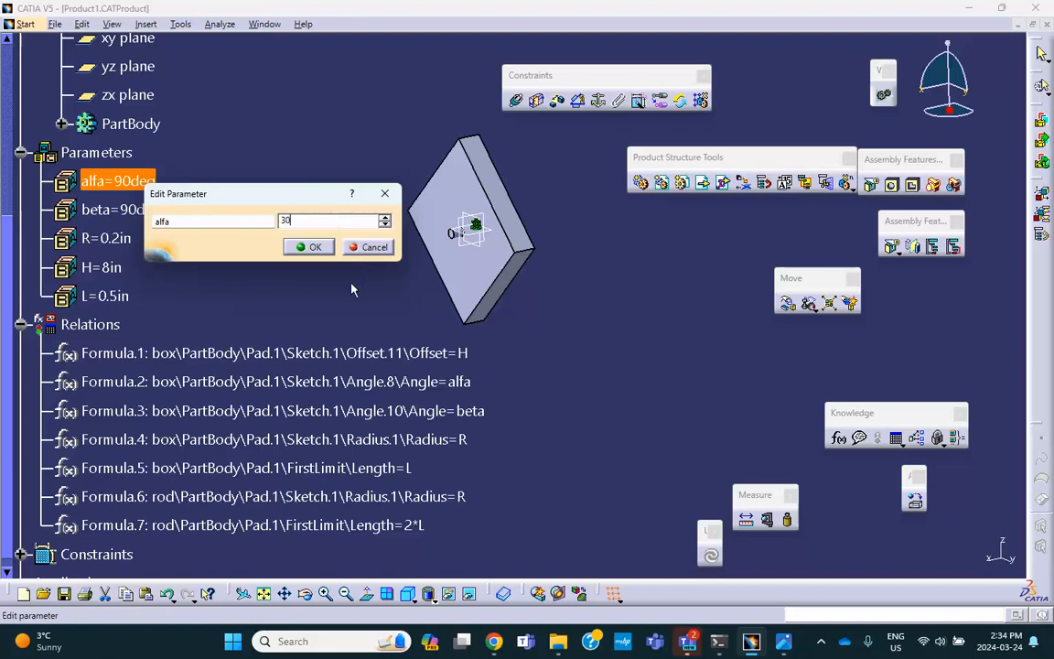
{"action": "left_click", "coordinate": [317, 249]}
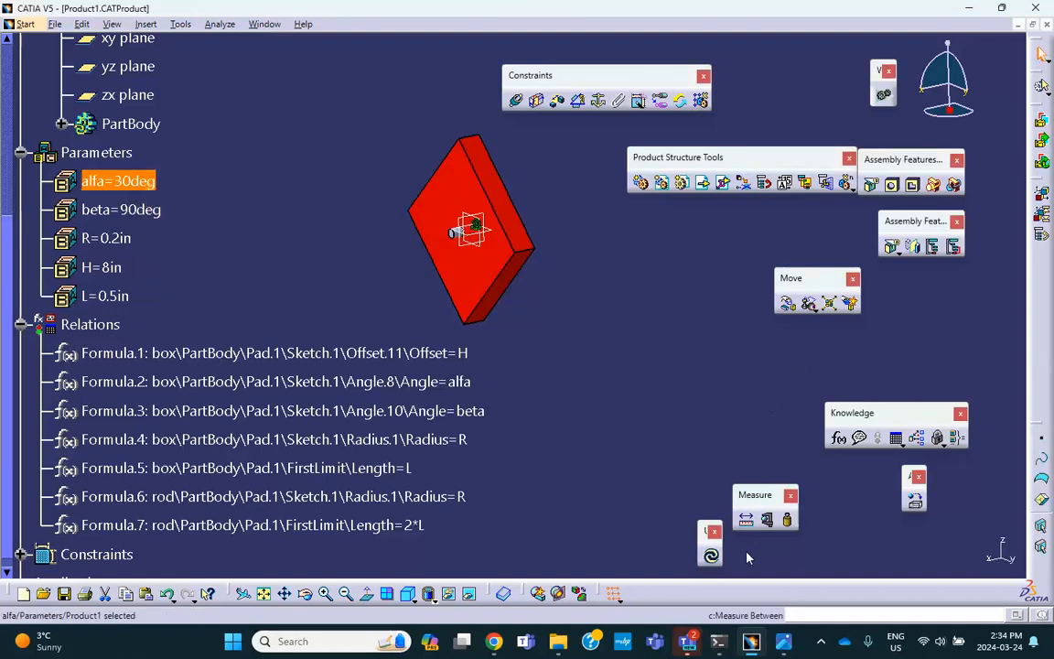
{"action": "middle_click_drag", "start_coordinate": [537, 330], "coordinate": [588, 329]}
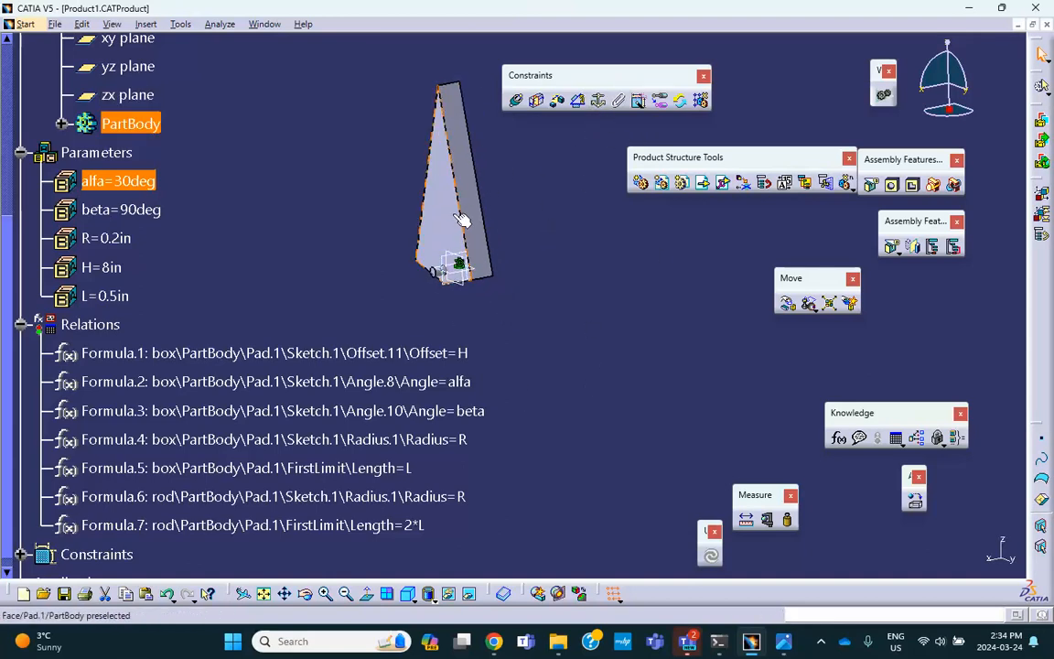
Use Manipulation to move the box along the X axis away from the rod and rotate it around the X axis
{"action": "left_click", "coordinate": [788, 303]}
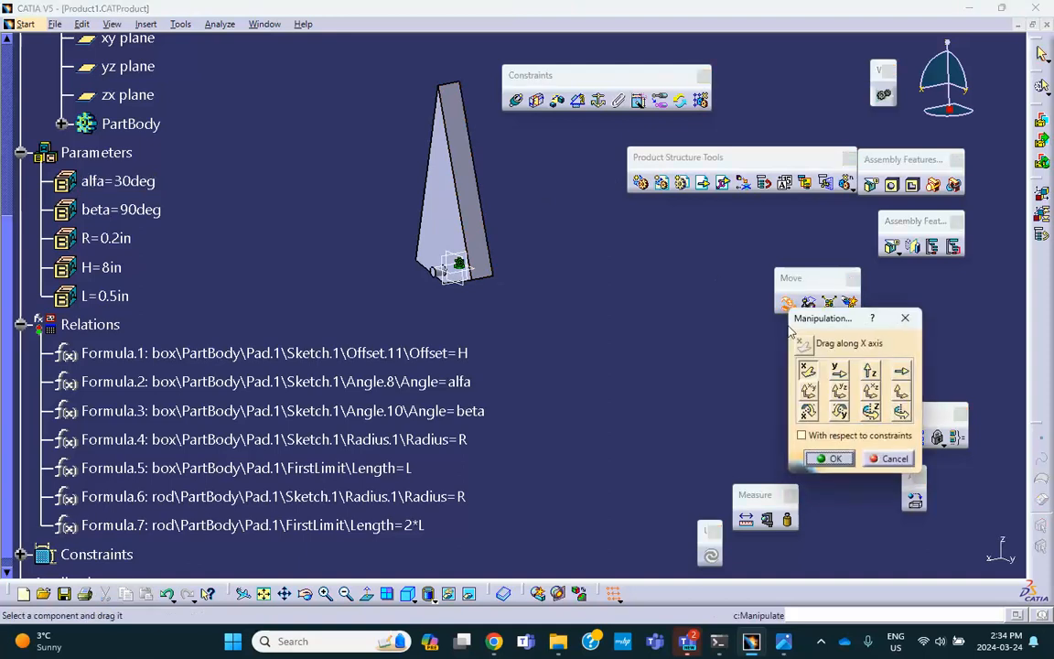
{"action": "left_click_drag", "start_coordinate": [453, 192], "coordinate": [746, 144]}
{"action": "left_click", "coordinate": [809, 412]}
{"action": "left_click_drag", "start_coordinate": [621, 151], "coordinate": [522, 231]}
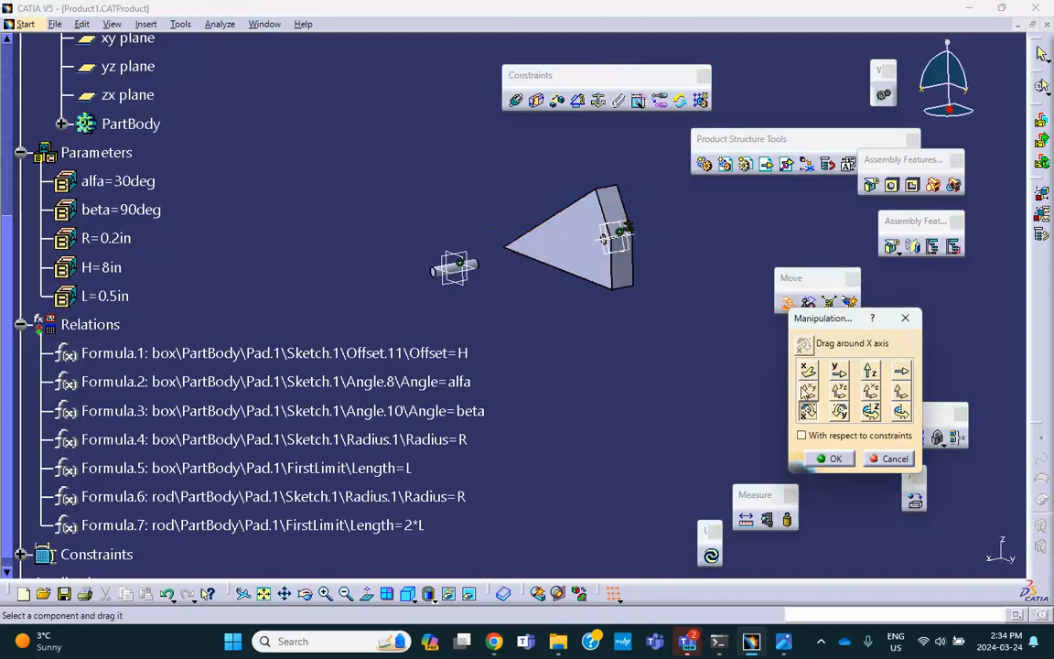
Rotate the rod out of alignment around the Y axis, accept the manipulation and update the assembly to restore the constrained positions
{"action": "left_click", "coordinate": [870, 413]}
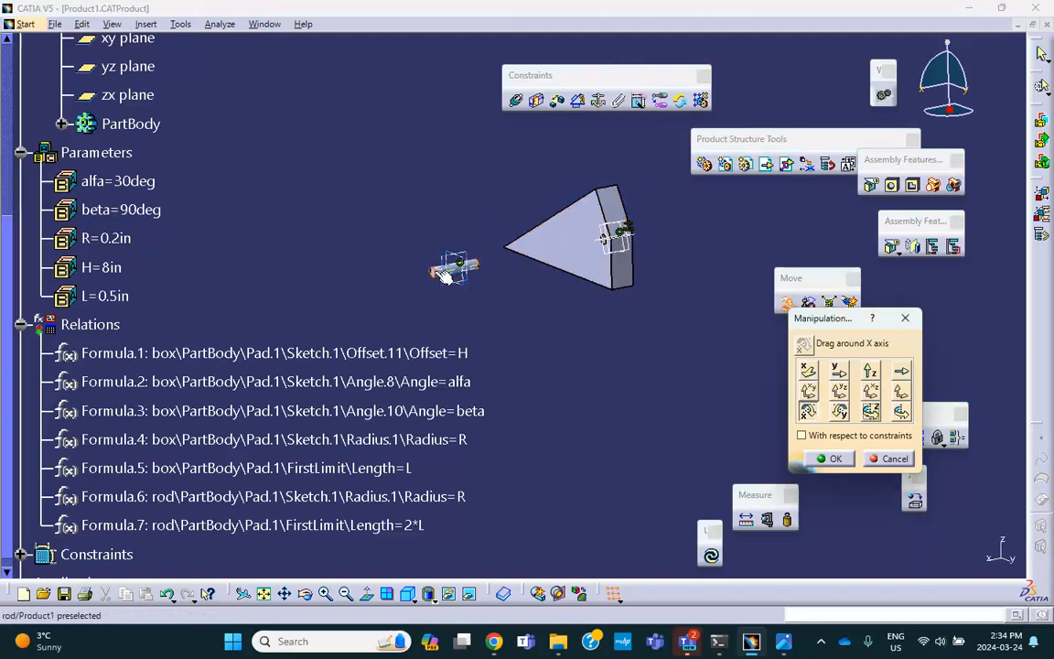
{"action": "left_click_drag", "start_coordinate": [490, 273], "coordinate": [462, 234]}
{"action": "left_click", "coordinate": [841, 412]}
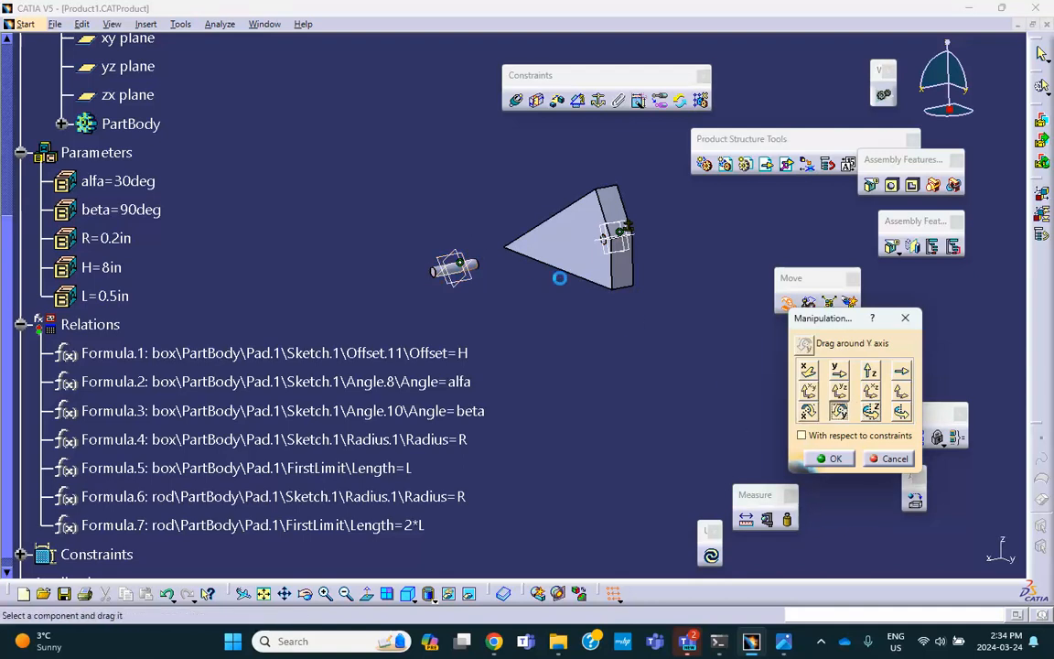
{"action": "left_click_drag", "start_coordinate": [490, 266], "coordinate": [334, 209]}
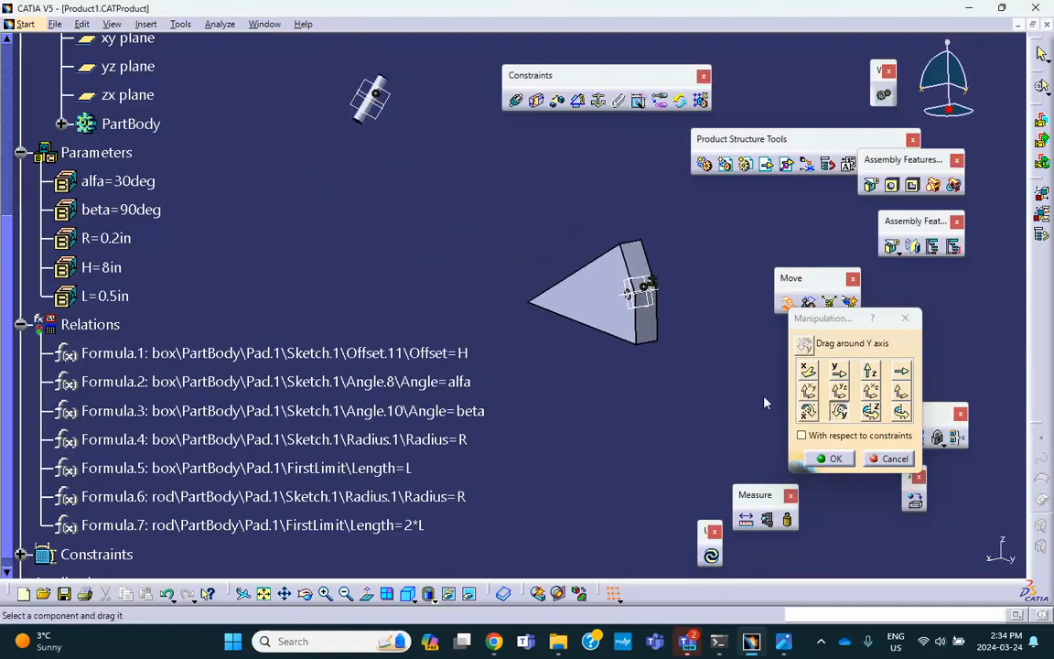
{"action": "left_click", "coordinate": [829, 459]}
{"action": "left_click", "coordinate": [711, 554]}
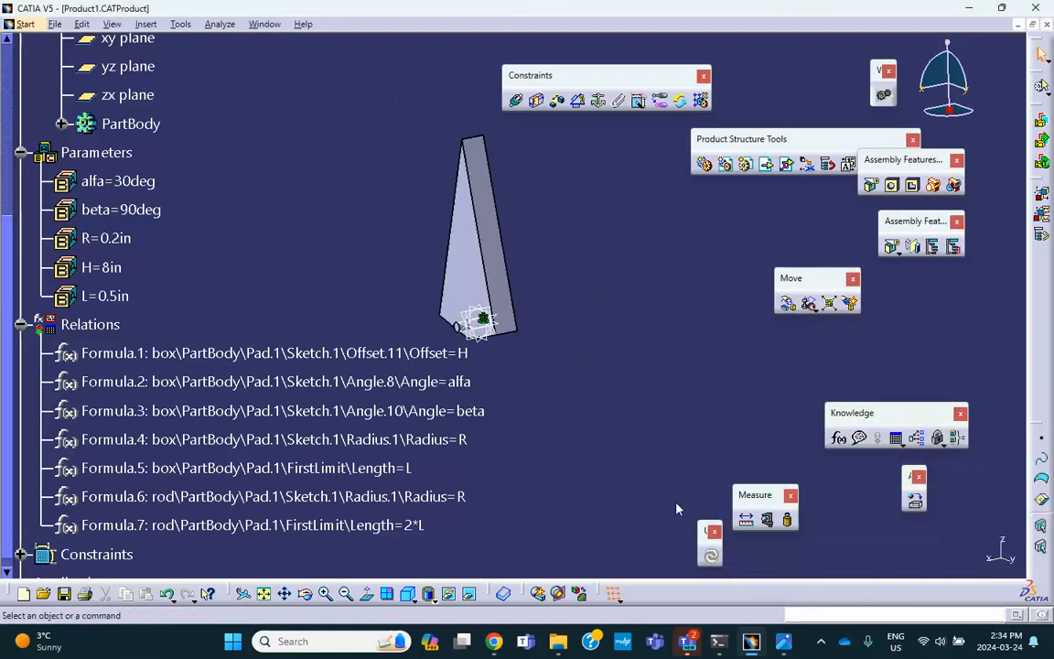
{"action": "left_click", "coordinate": [821, 641]}
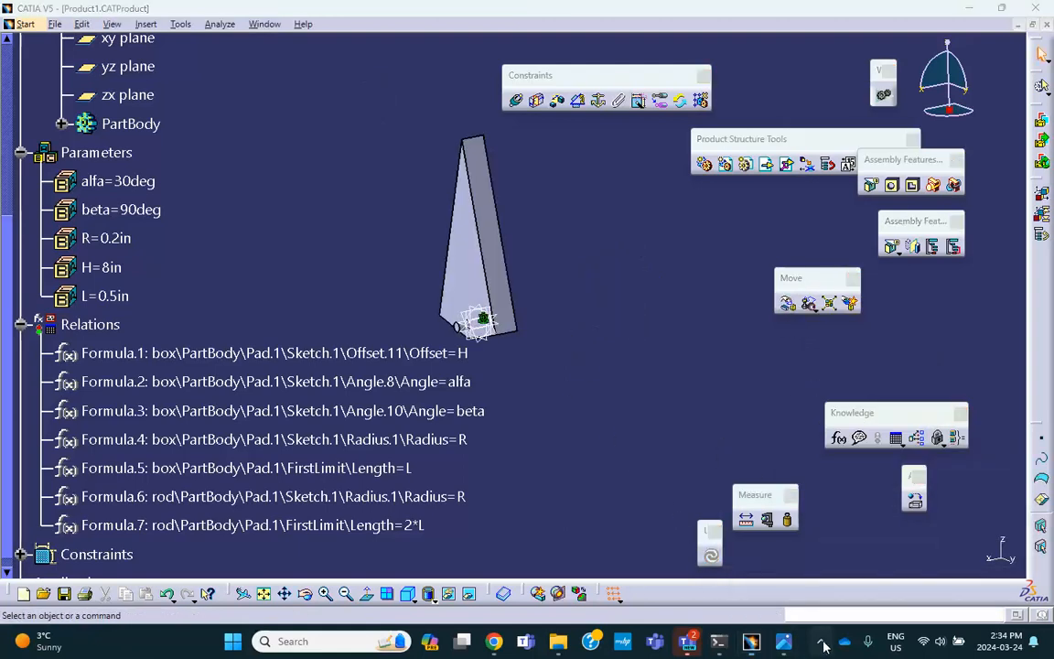